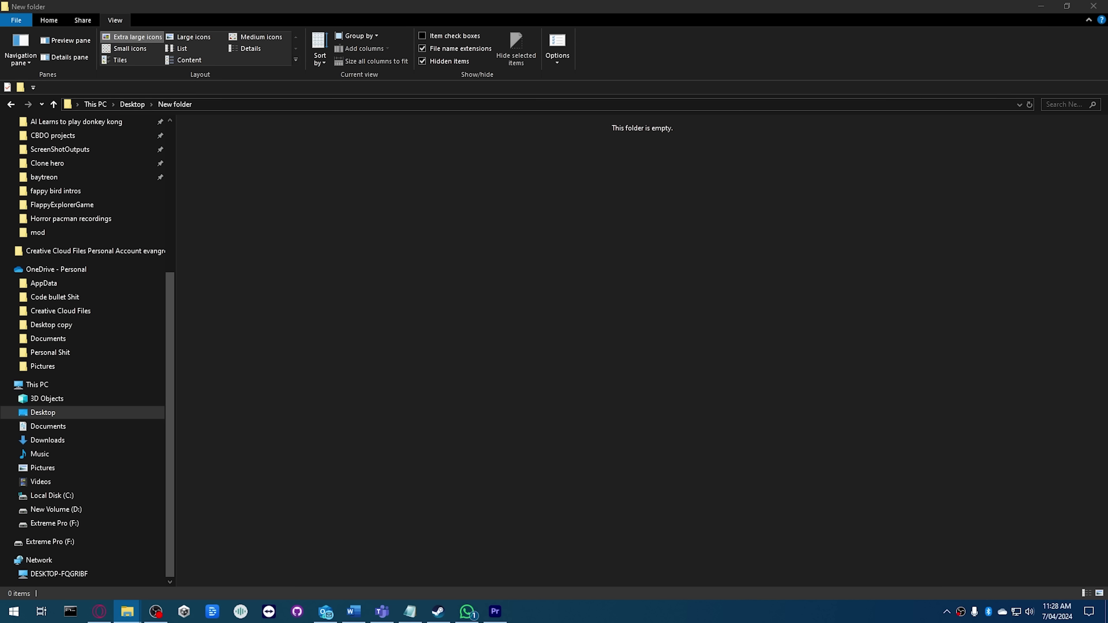
left_click_drag(1107, 392, 386, 278)
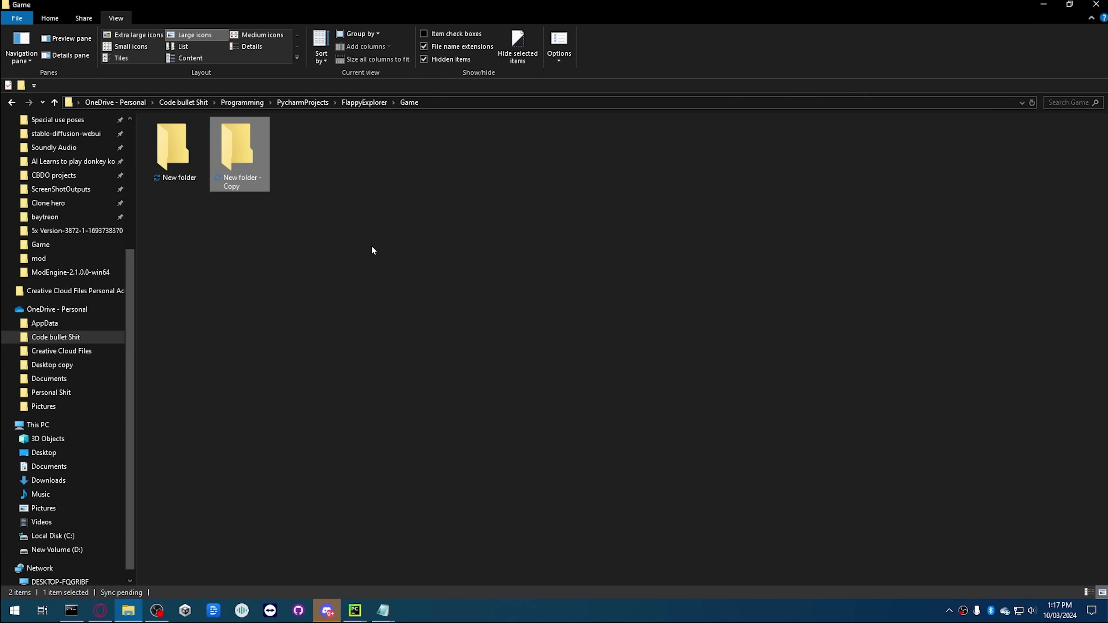
Step: Fill the Game folder with repeated duplicates of New folder
key("ctrl+v")
key("ctrl+v")
key("ctrl+v")
key("ctrl+v")
key("ctrl+v")
key("ctrl+v")
key("ctrl+v")
key("ctrl+v")
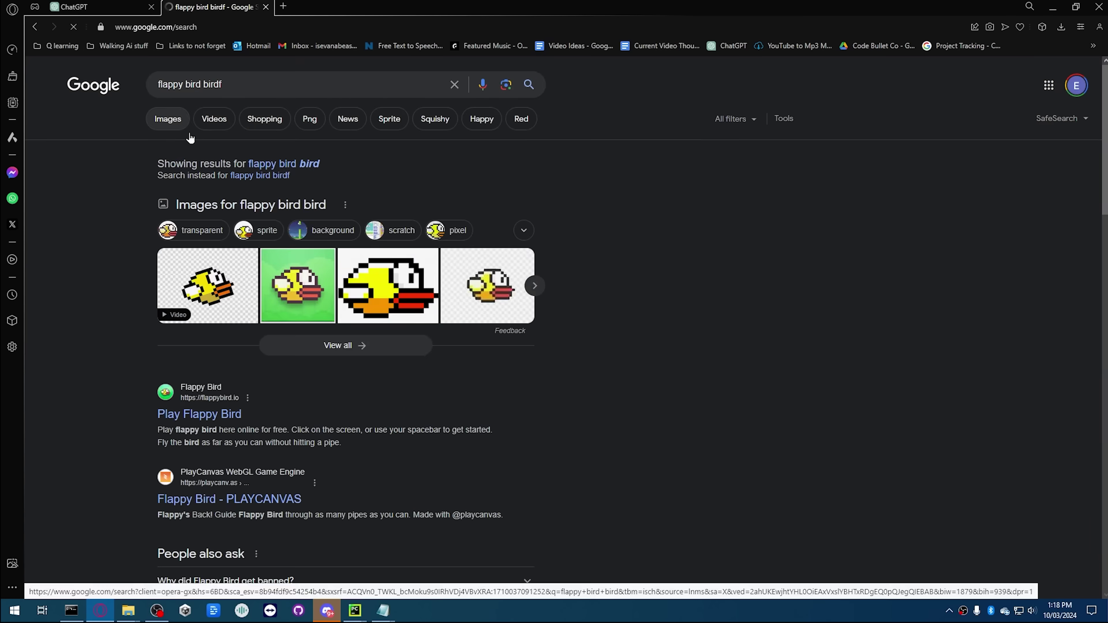
Step: Browse the image results for "flappy bird bird" and pick a picture of the bird
left_click(163, 114)
scroll(760, 467, "down", 2)
left_click(444, 316)
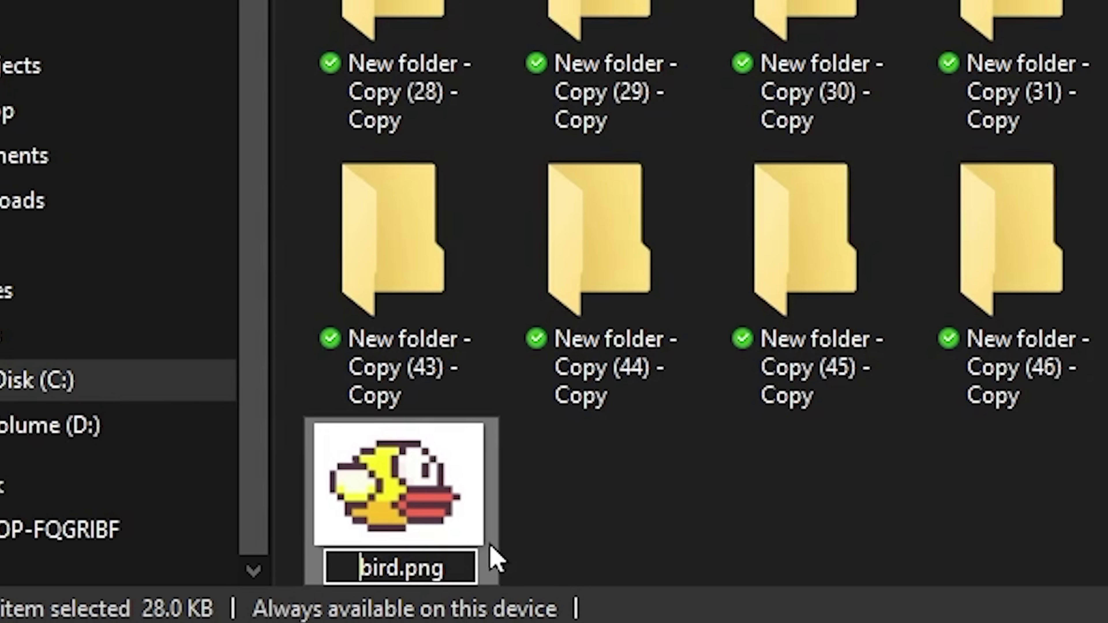
Step: Rename bird.png to 0bird.png and check its place among the folders
type("0")
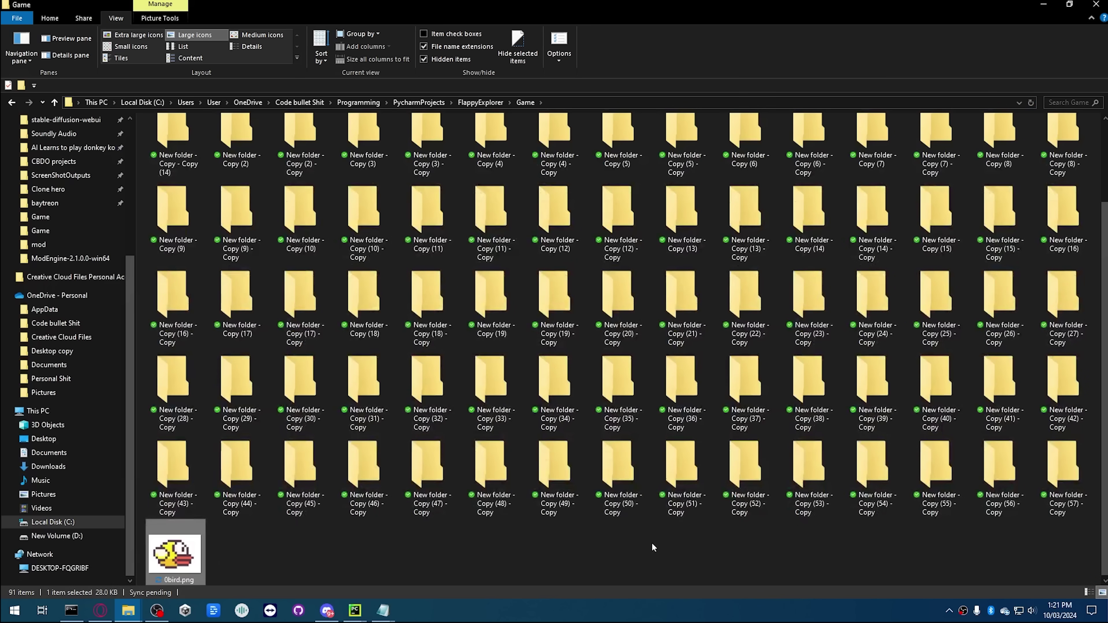
scroll(670, 575, "up", 1)
scroll(657, 488, "down", 2)
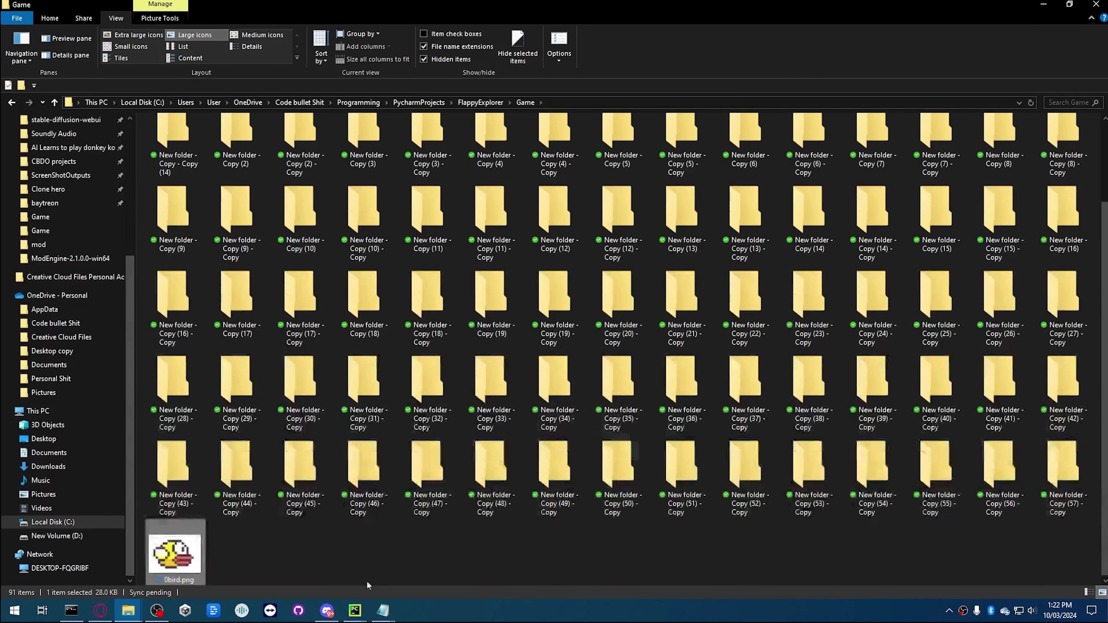
left_click(366, 582)
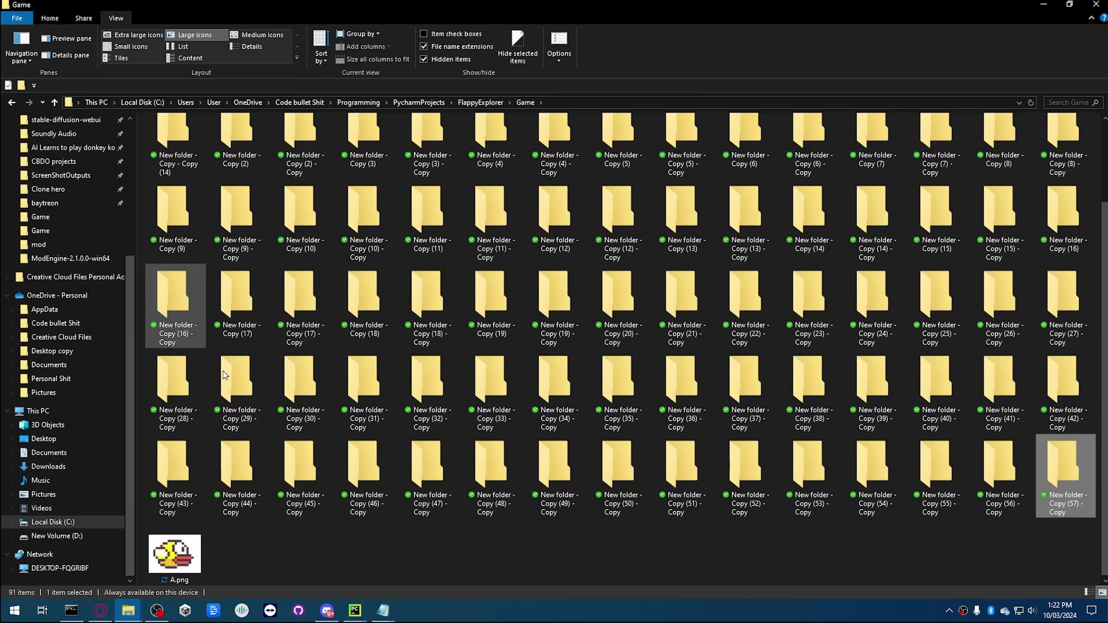
Step: Delete all the duplicated folders from the Game folder, keeping only the bird image
key("shift+Home")
key("Delete")
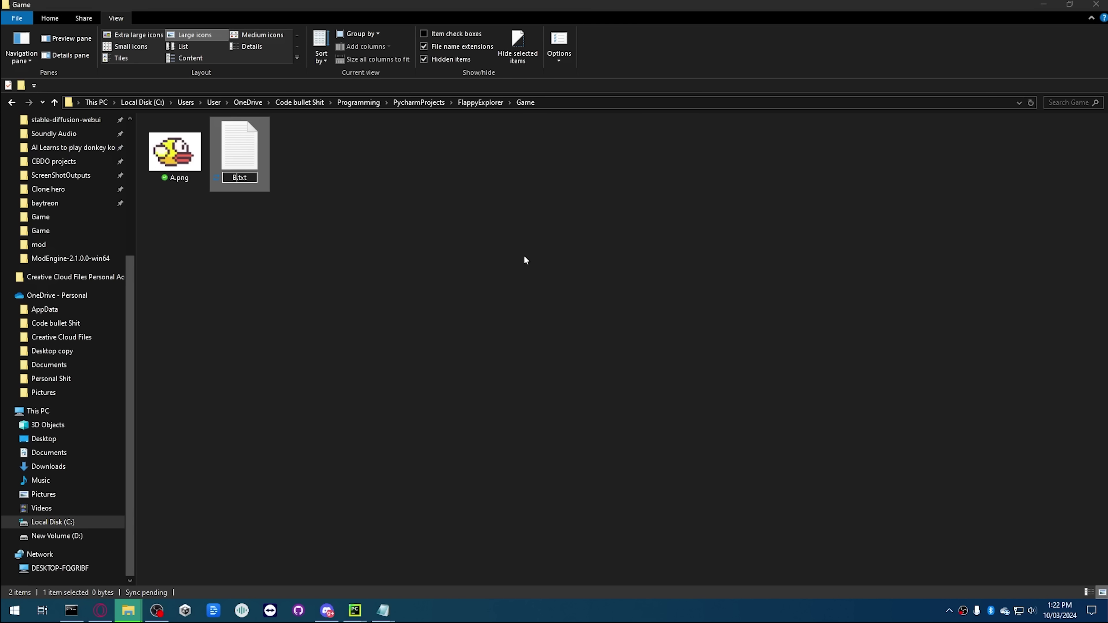
Step: Name the new text document B.txt and fill the Game folder with copies of it
left_click(524, 259)
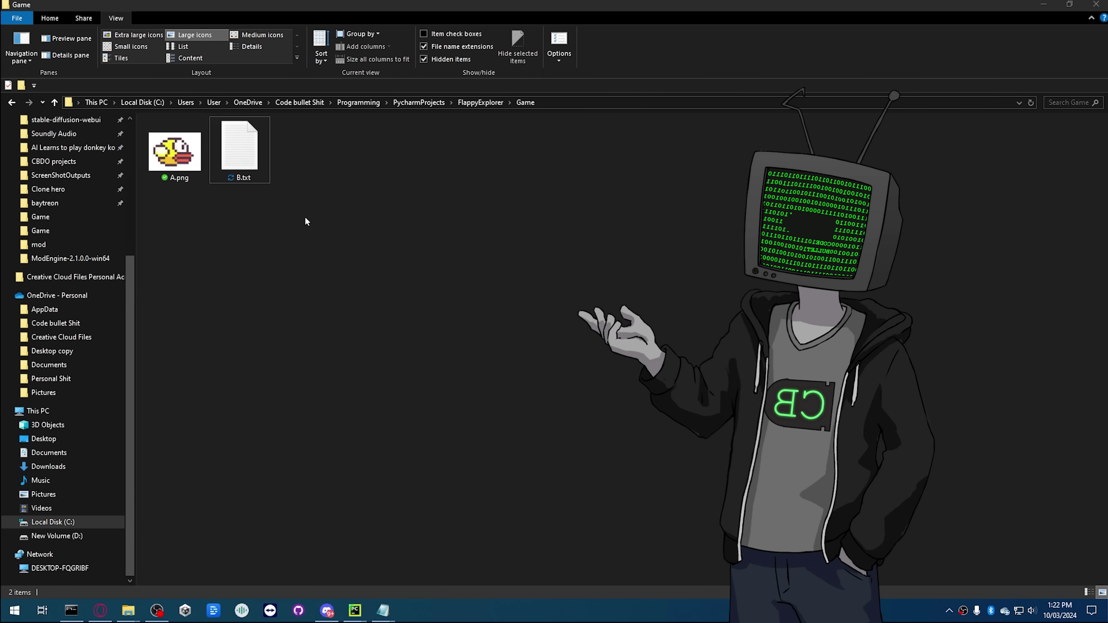
left_click(239, 151)
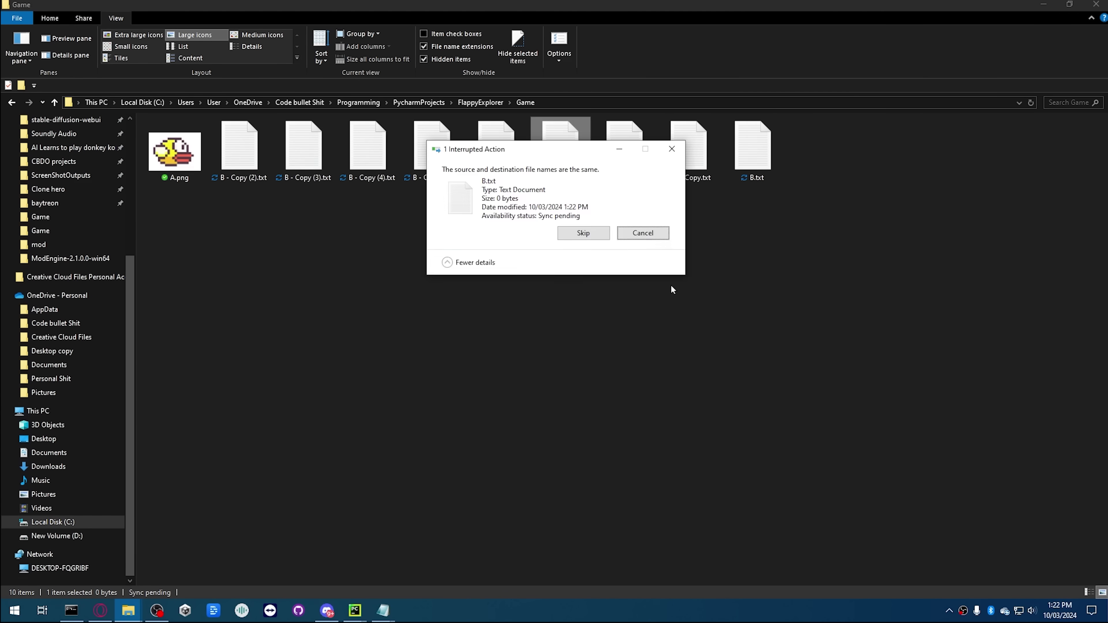
Step: Rename the bird image A.png to B1.png
left_click(175, 177)
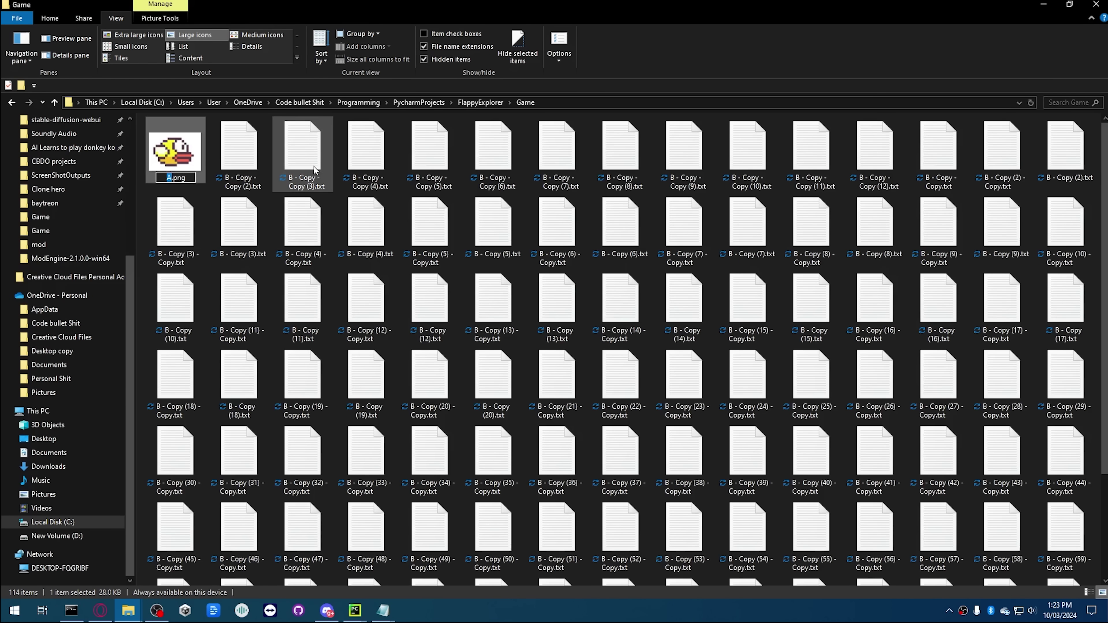
type("B1")
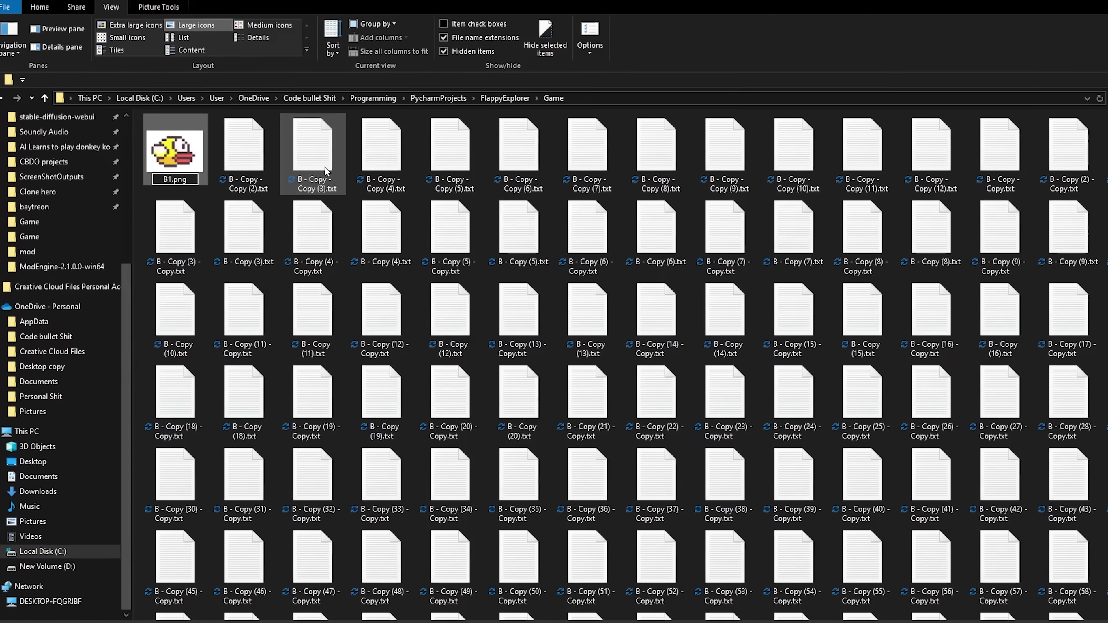
key("Return")
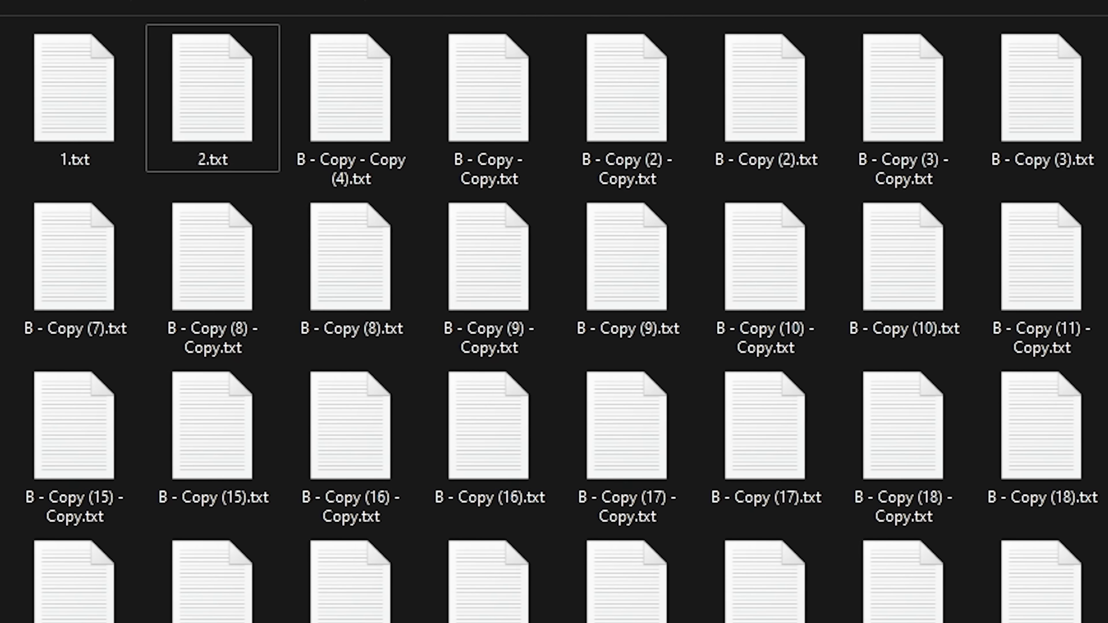
Step: Rename the next two text files after 2.txt to 3 and 4
left_click(354, 205)
key("F2")
type("3")
key("Return")
left_click(506, 203)
key("F2")
type("4")
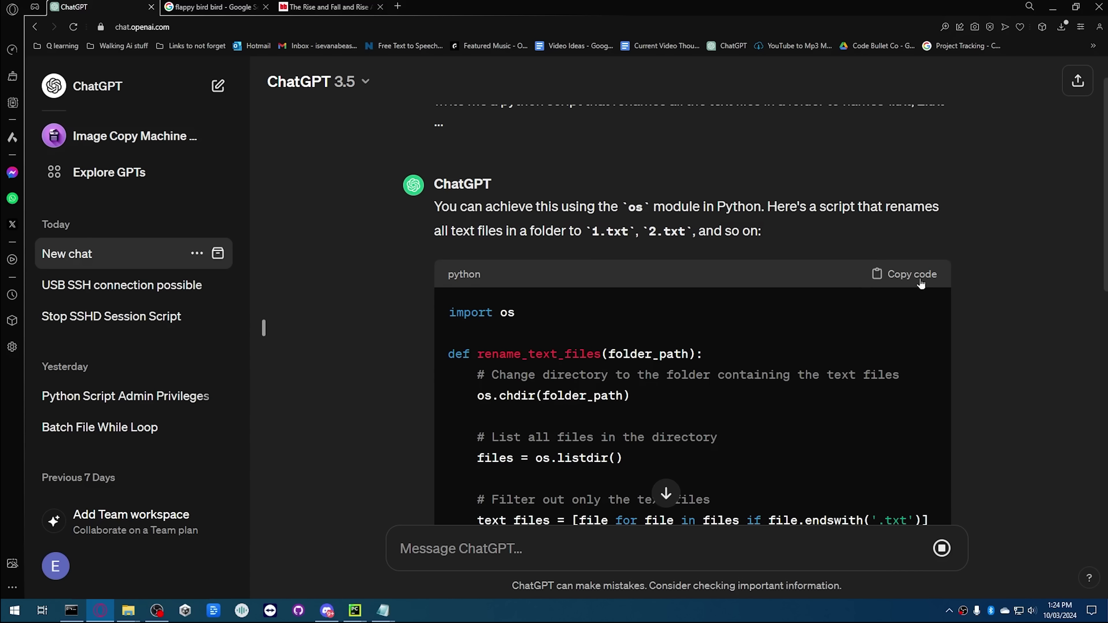
Step: Copy the ChatGPT-generated Python script that renames all text files in a folder to sequential numbers
left_click(918, 274)
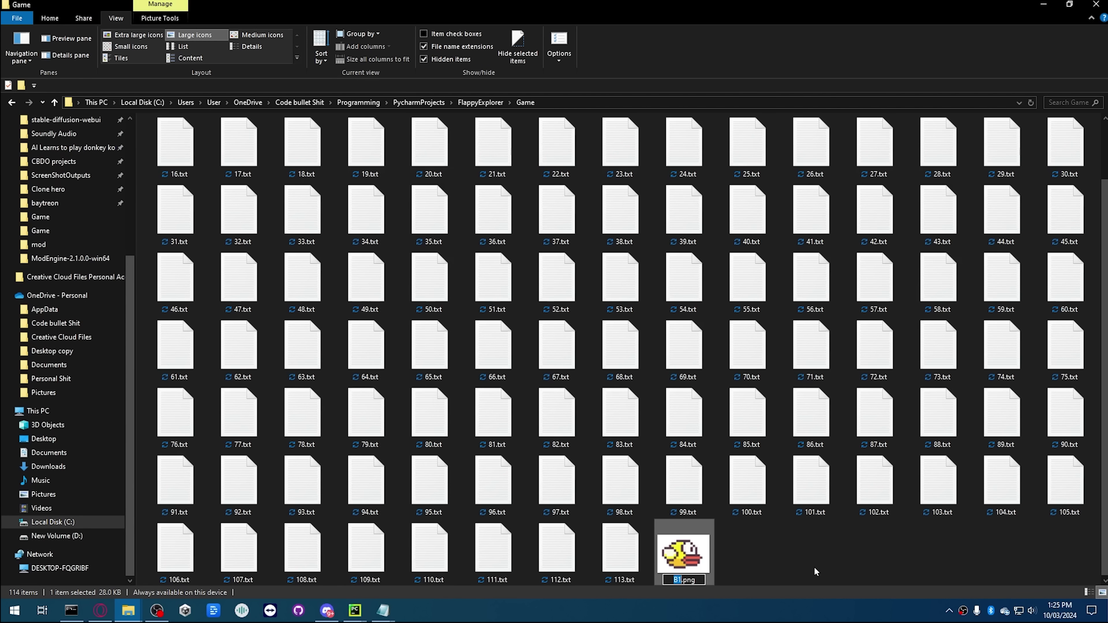
Step: Move the bird image among the numbered text files by renaming it to 2a.png and 17a.png
type("2a")
key("Return")
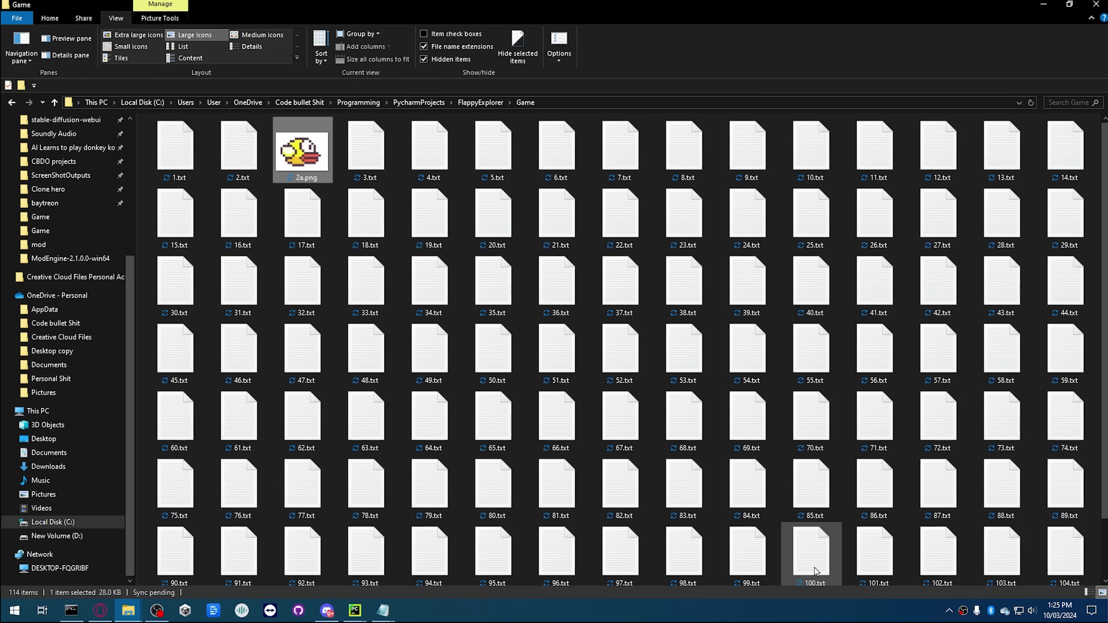
key("F2")
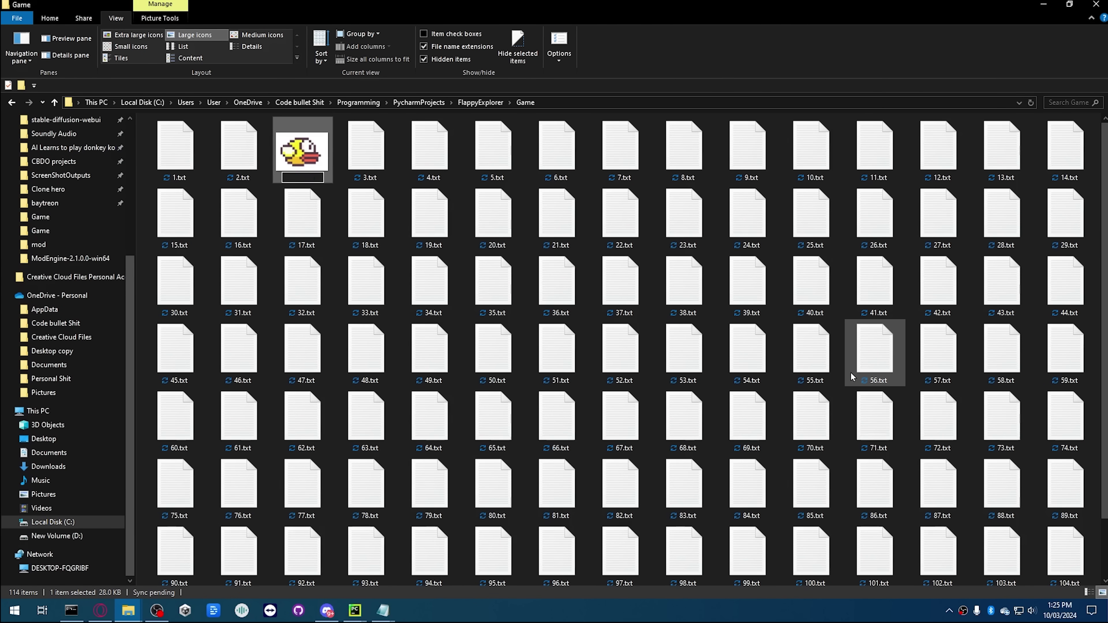
type("17a")
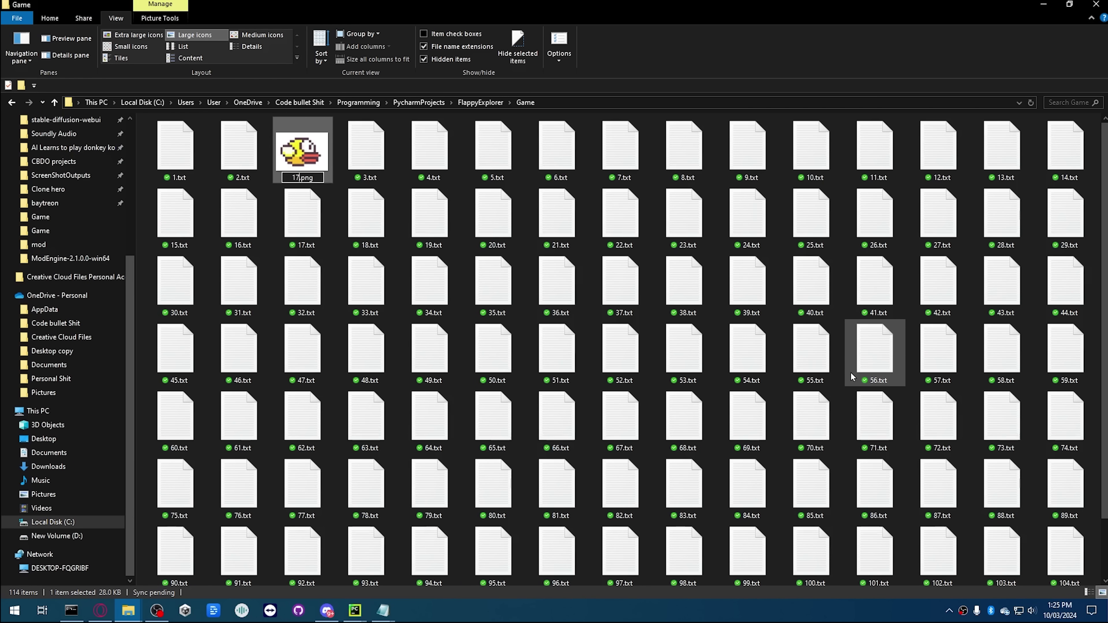
key("Return")
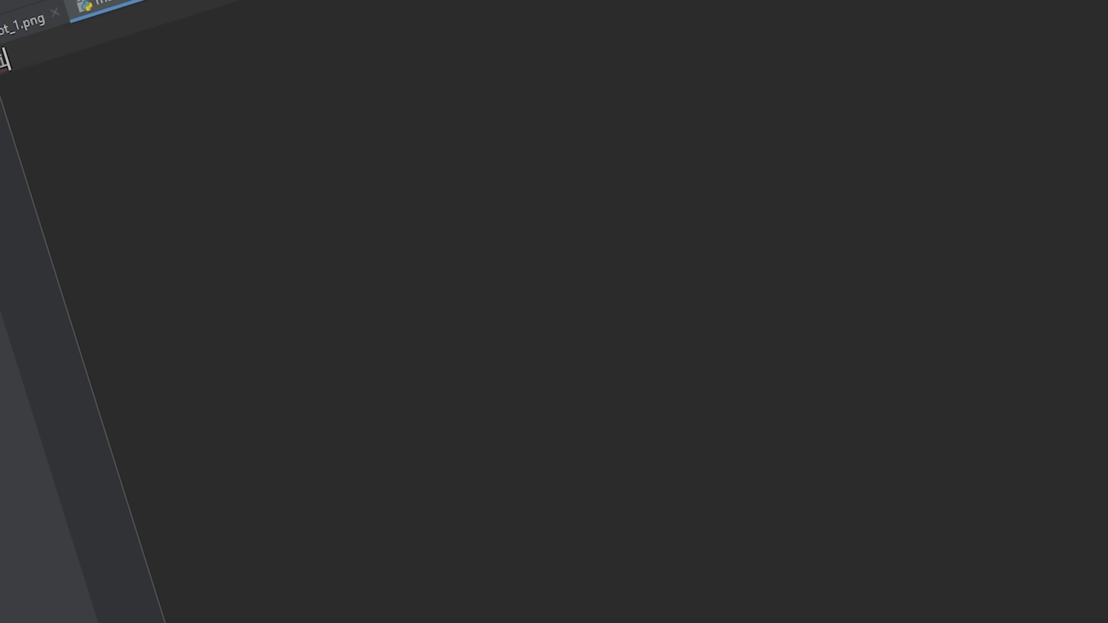
Step: Write a Python script importing os, random and time, with a rename_file_to_random_number(file_path) function that uses random.randint(0, 218)
type("import os import random import time   def rename_file_to_random_number(file_path): random_number = random.randint(0, 218) new_filename = f\"{random_number}.png\" os.rename(\"C:/Users/User/Desktop/FlappyExplorerGame/\" + file_path, \"Game/\" + new_filename) print(f\"Renamed {file_path} to {new_filename}\") return new_filename   file_path = \"bird.png\"  while True: file_path = rename_file_to_rando")
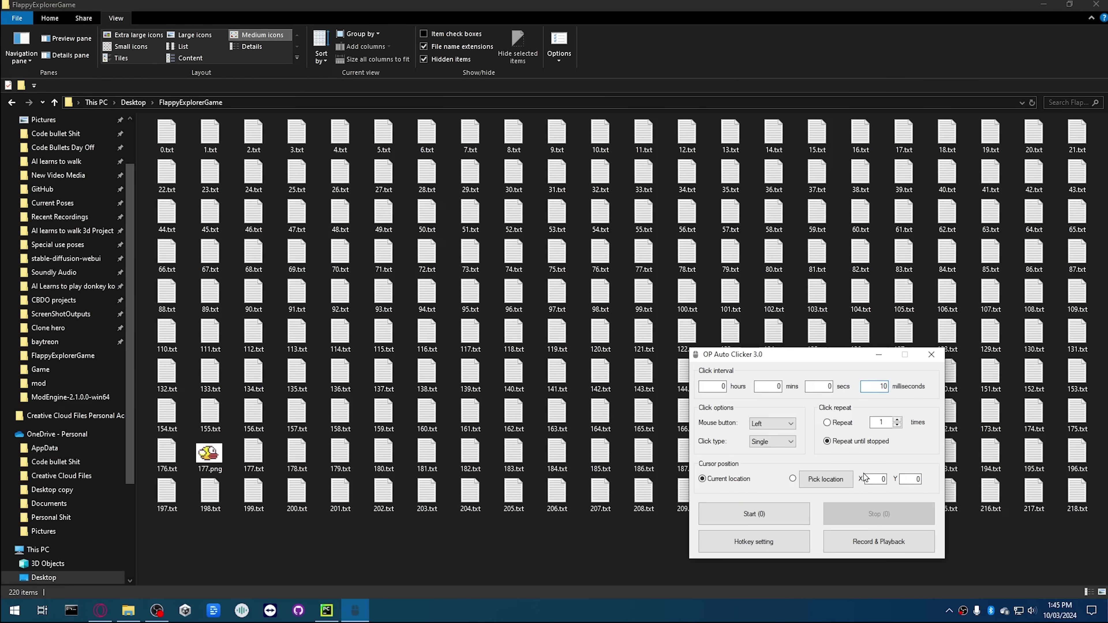
Step: Start the auto clicker with repeated single left clicks at the current cursor location
left_click(759, 514)
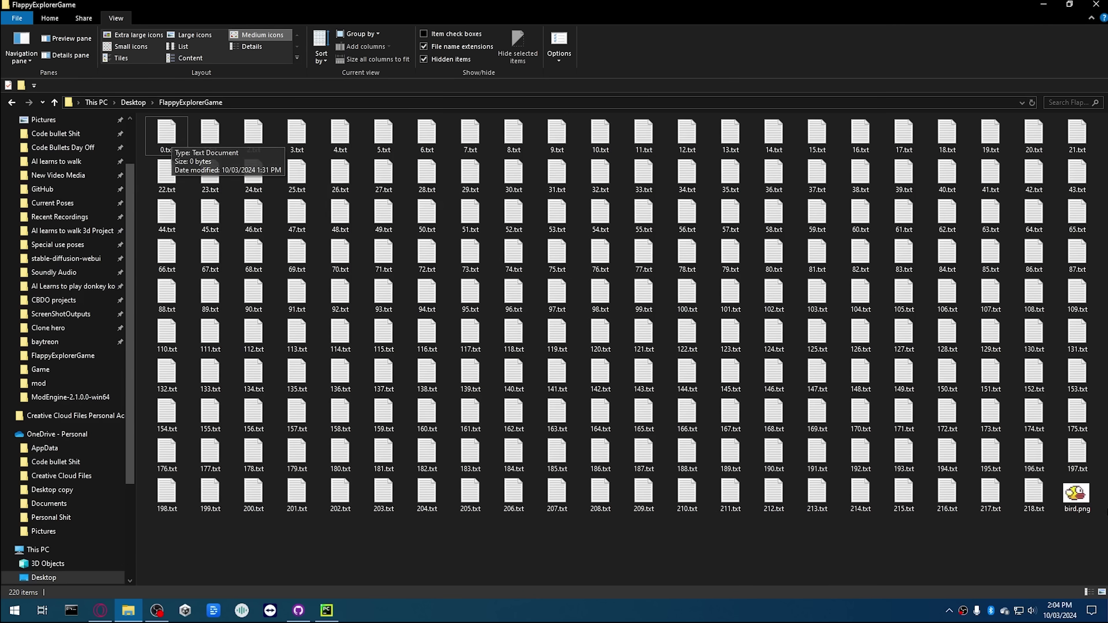
Step: In PyCharm's main.py, make convert_xy_to_single_number return (files_per_column - bird_y_pos) * files_per_row
key("alt+Tab")
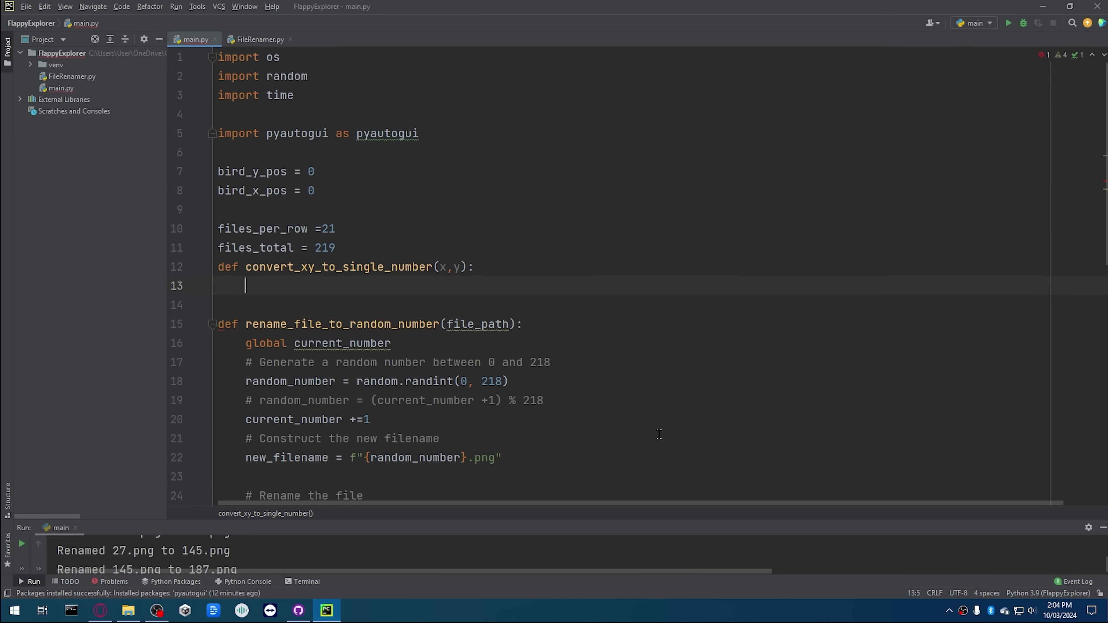
type("return")
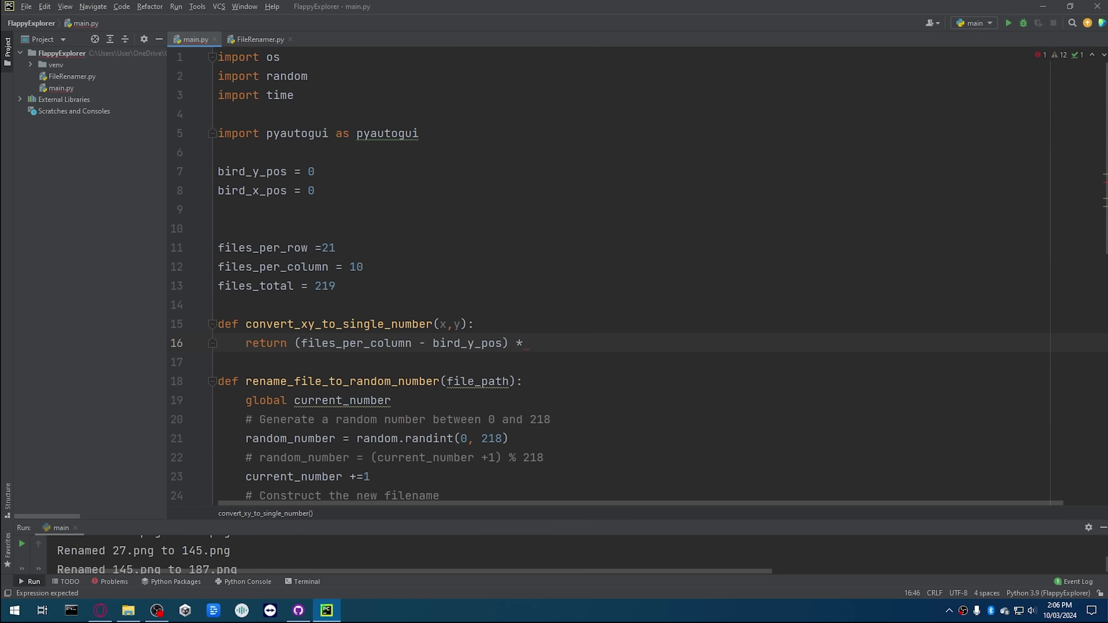
type("files_per_row")
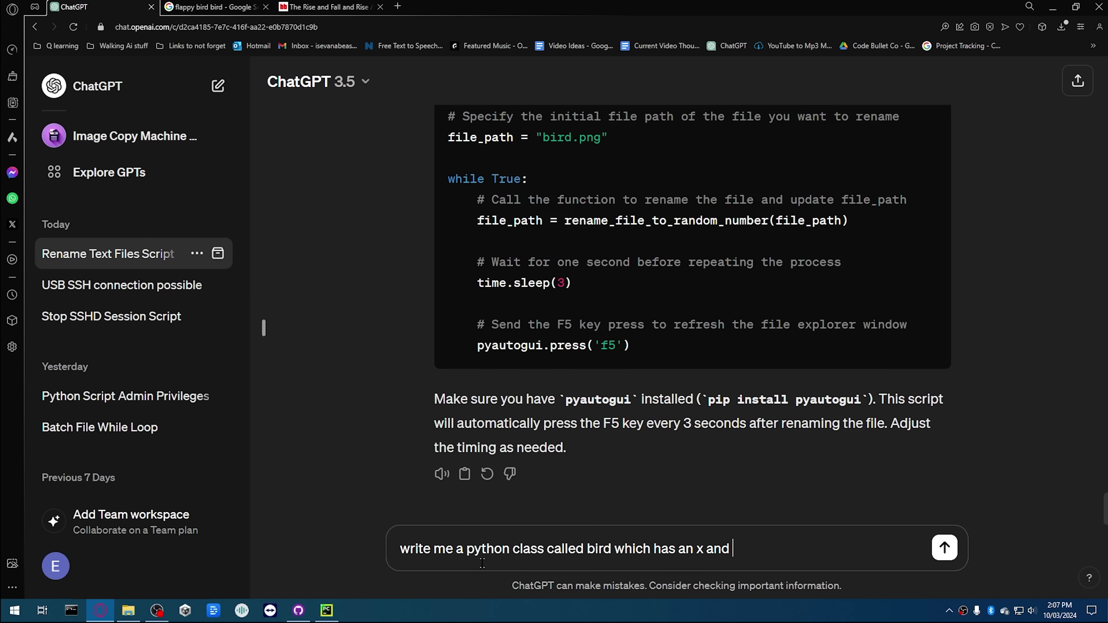
Step: Ask ChatGPT for a Python class called bird with x and y coordinates, y velocity, gravity and an update method that applies the gravity
type("y coordinate and a y velocity and a gravity variable, it should have an update method that adds the gravity to the velocity and adds the velocity tot the y position.")
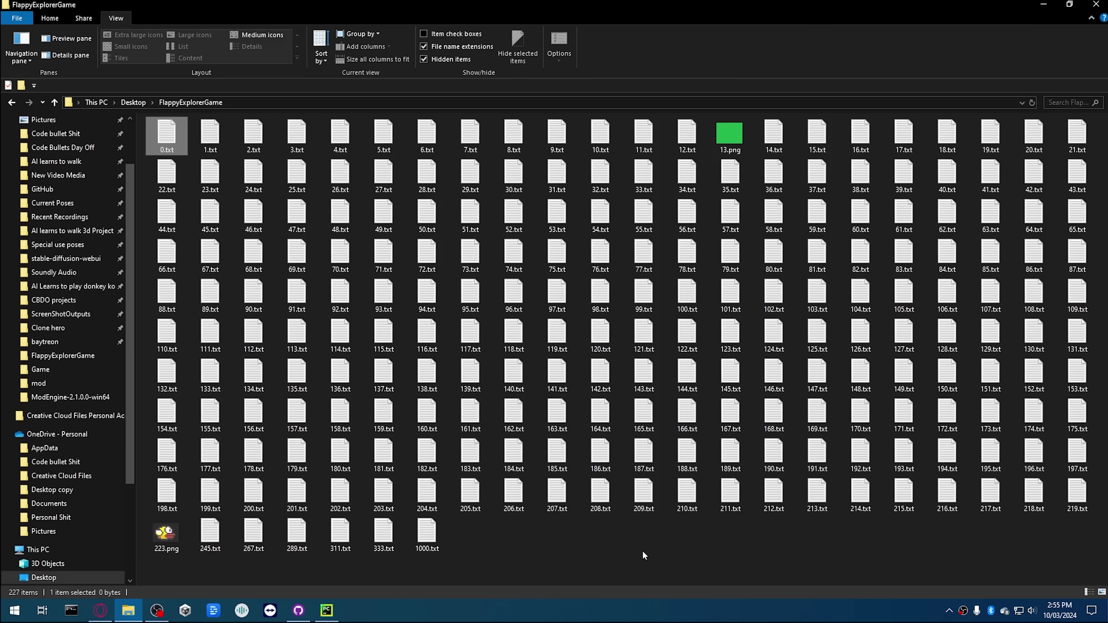
Step: Play-test the Flappy Bird game in the FlappyExplorerGame folder by making the bird flap past the green pipes
key("space")
key("space")
key("space")
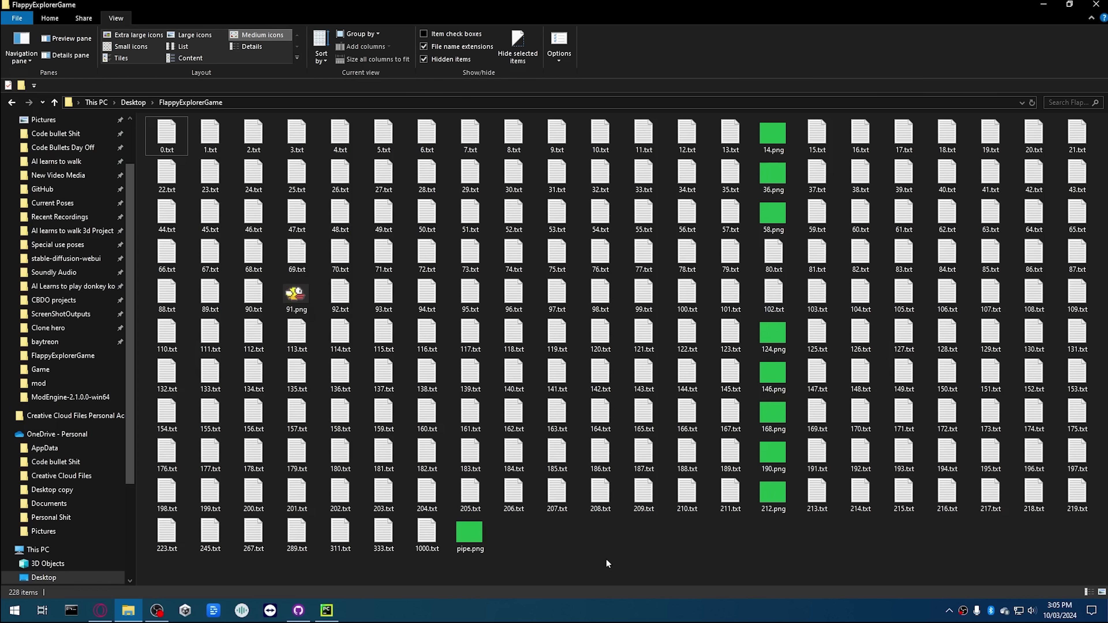
key("space")
key("space")
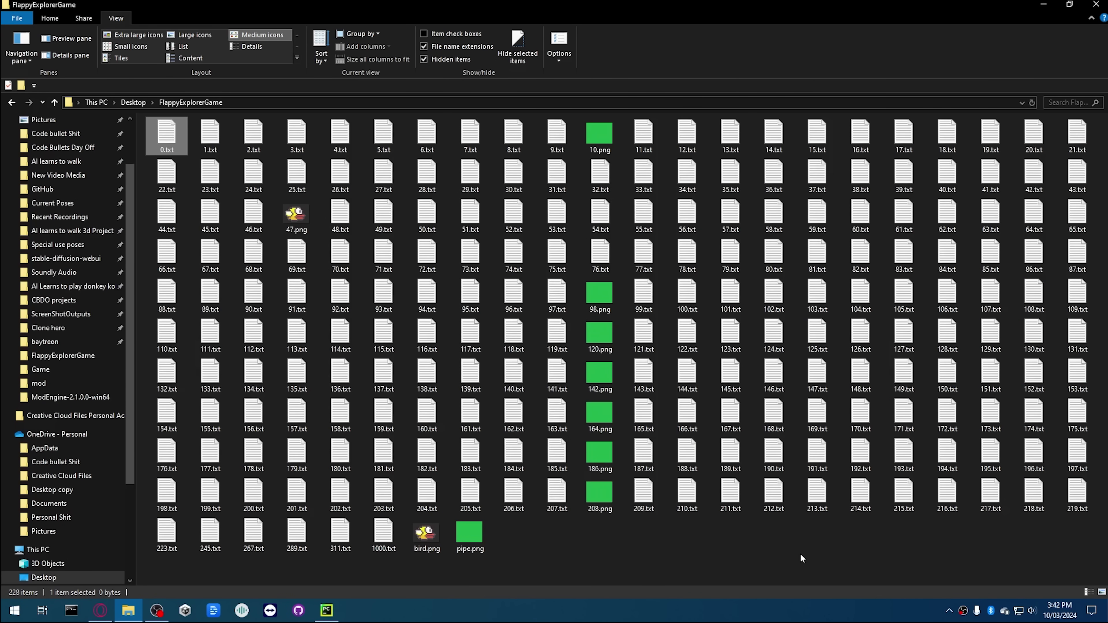
key("space")
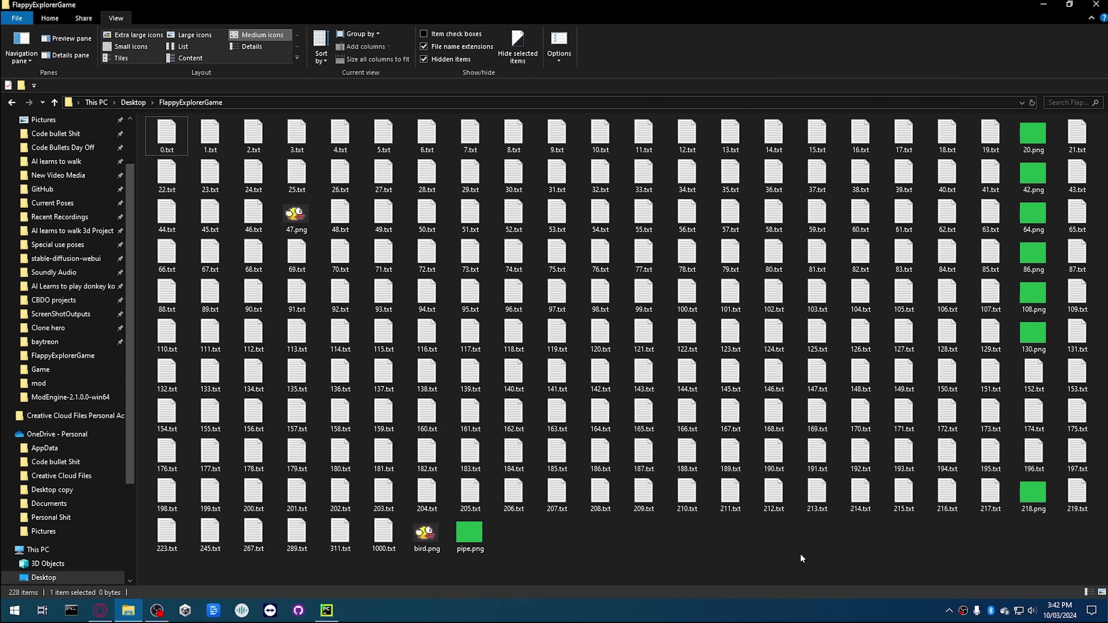
key("space")
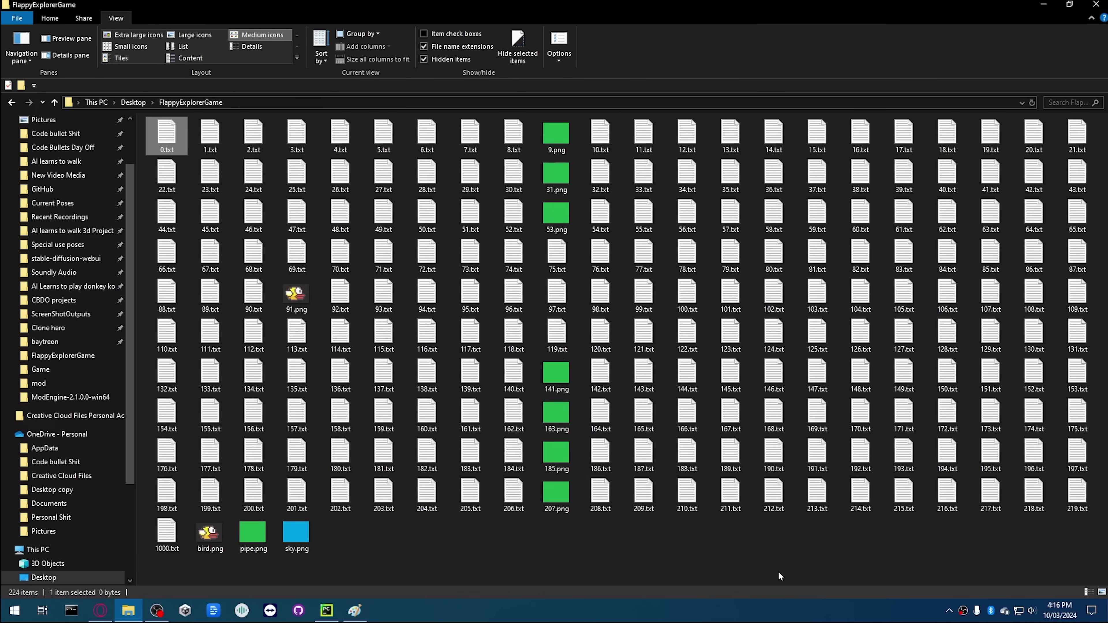
key("space")
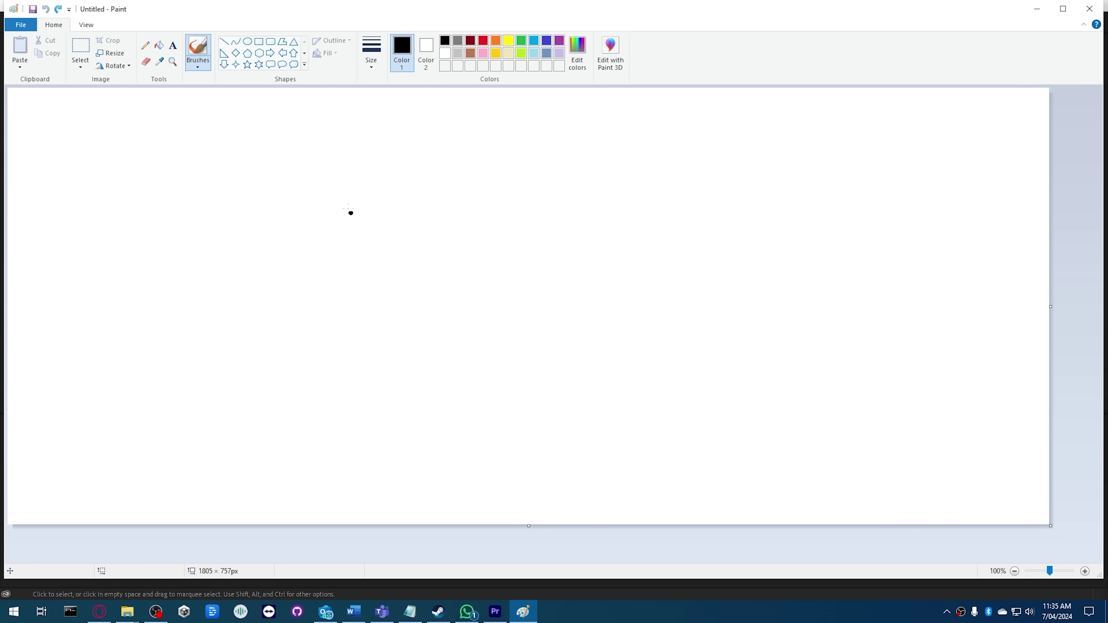
Step: Sketch freehand black brush strokes on the blank Paint canvas
left_click_drag(343, 210, 324, 200)
left_click_drag(402, 196, 384, 136)
left_click_drag(484, 192, 466, 119)
mouse_move(362, 229)
left_mouse_down()
mouse_move(433, 326)
mouse_move(370, 226)
left_mouse_up()
mouse_move(418, 254)
left_mouse_down()
mouse_move(470, 257)
mouse_move(417, 255)
left_mouse_up()
left_click_drag(441, 360, 441, 424)
left_click_drag(376, 454, 494, 454)
left_click_drag(494, 389, 395, 382)
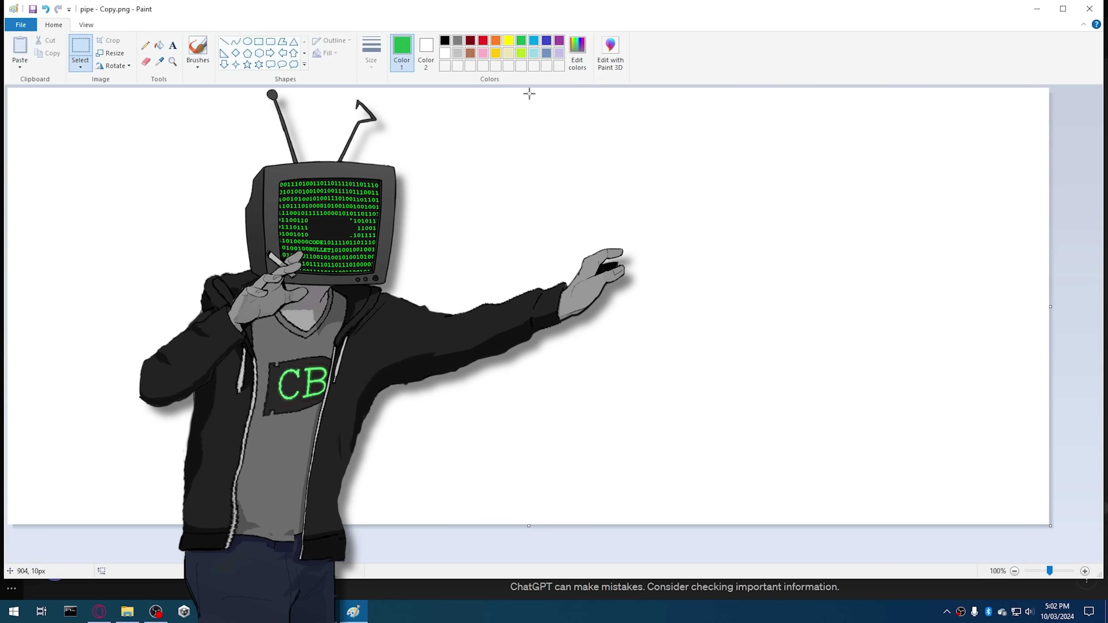
Step: Sketch green pencil outlines of an upper and a lower pipe, plus a yellow bird to the left of them
mouse_move(527, 89)
left_mouse_down()
mouse_move(512, 213)
mouse_move(583, 195)
left_mouse_up()
left_click_drag(413, 241, 431, 259)
left_click(146, 46)
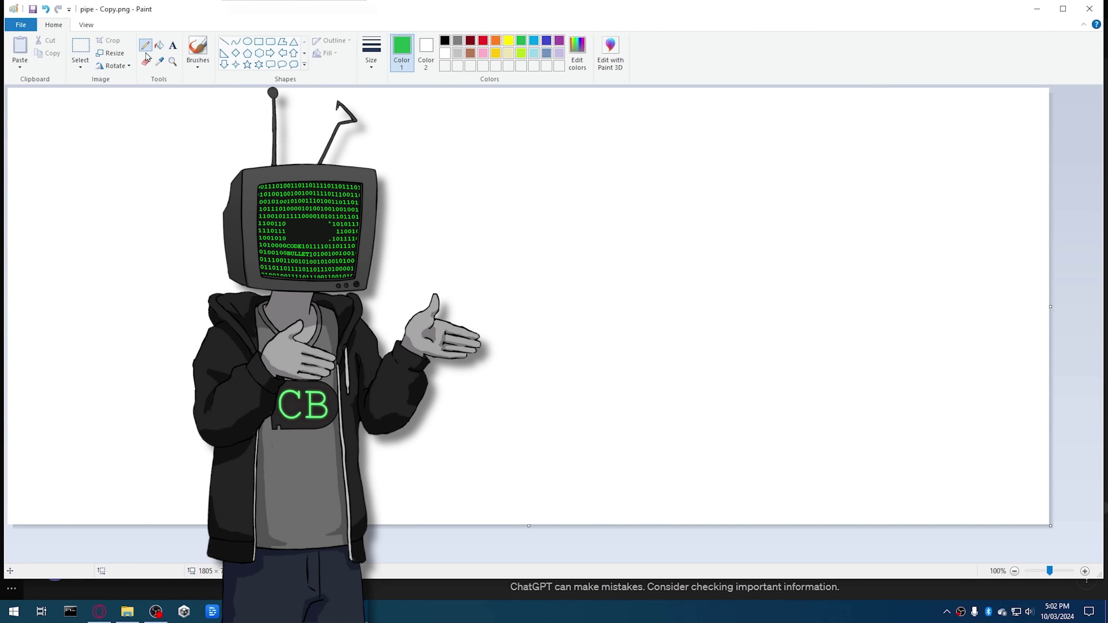
mouse_move(546, 90)
left_mouse_down()
mouse_move(541, 179)
mouse_move(642, 136)
mouse_move(641, 89)
left_mouse_up()
mouse_move(539, 514)
left_mouse_down()
mouse_move(662, 364)
mouse_move(672, 513)
left_mouse_up()
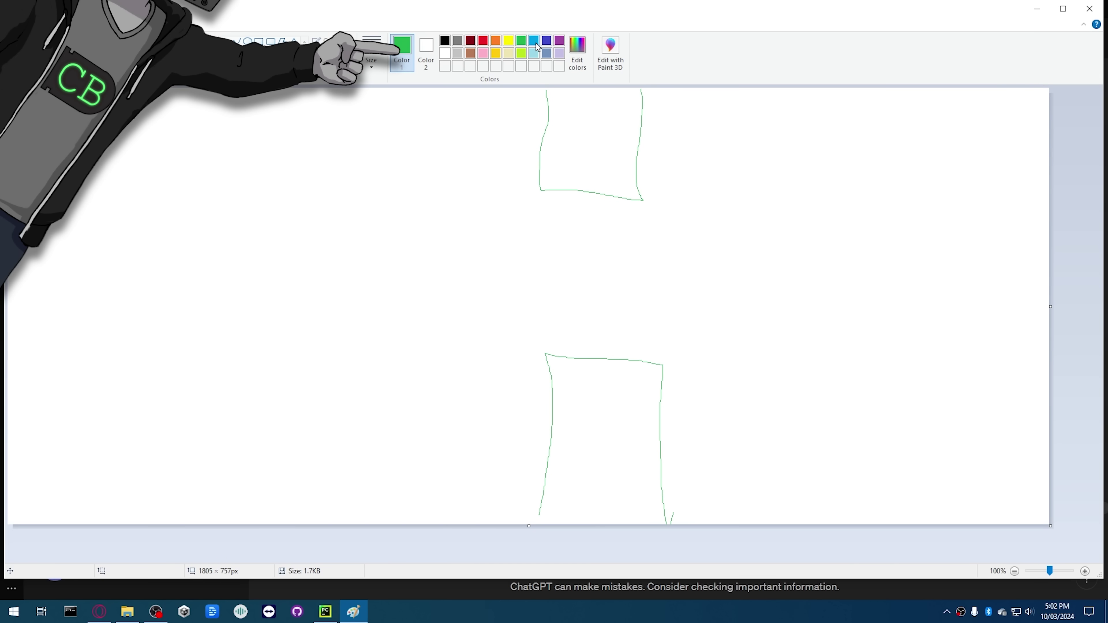
left_click(508, 40)
mouse_move(161, 231)
left_mouse_down()
mouse_move(173, 230)
mouse_move(131, 299)
mouse_move(228, 231)
left_mouse_up()
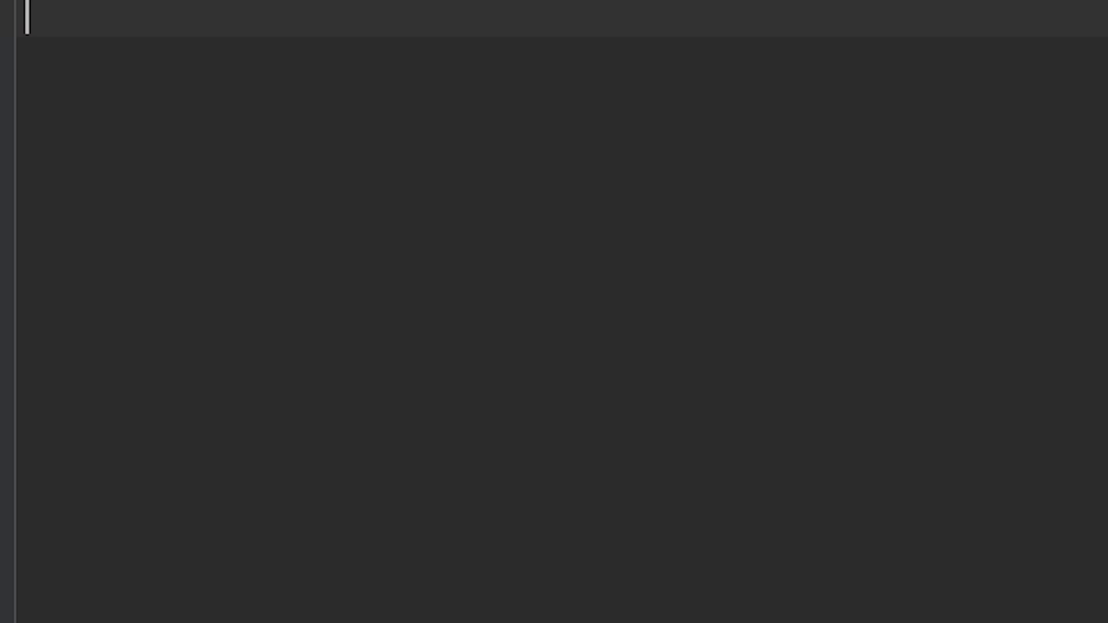
Step: Write a pyautogui script with bottomRight 1818, 911, PAUSE 0, and positions (100, 300), (1000, 200), (25, 800) visited with the mouse held down
type("bottomRight =(1818, 911)  pyautogui.PAUSE = 0  positions = [(100, 300), (1000, 200), (25, 800)]  pyautogui.mouseDown()  time.sleep(10)  for pos in positio")
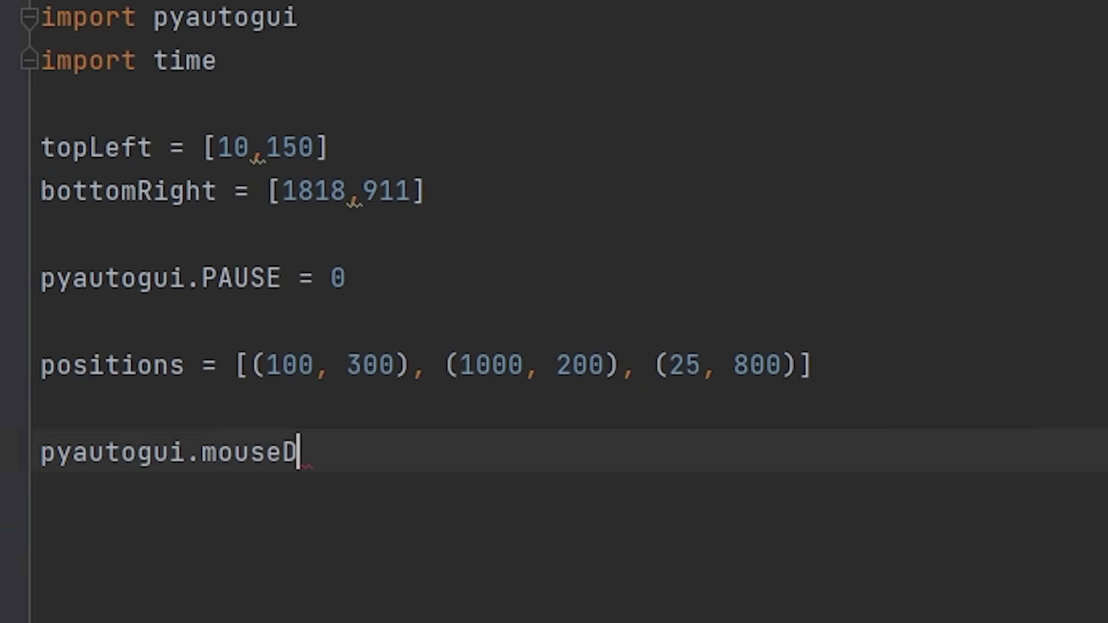
type("ns: pyautogui.moveTo(pos[0], pos[1])  pyautogui.mouseUp")
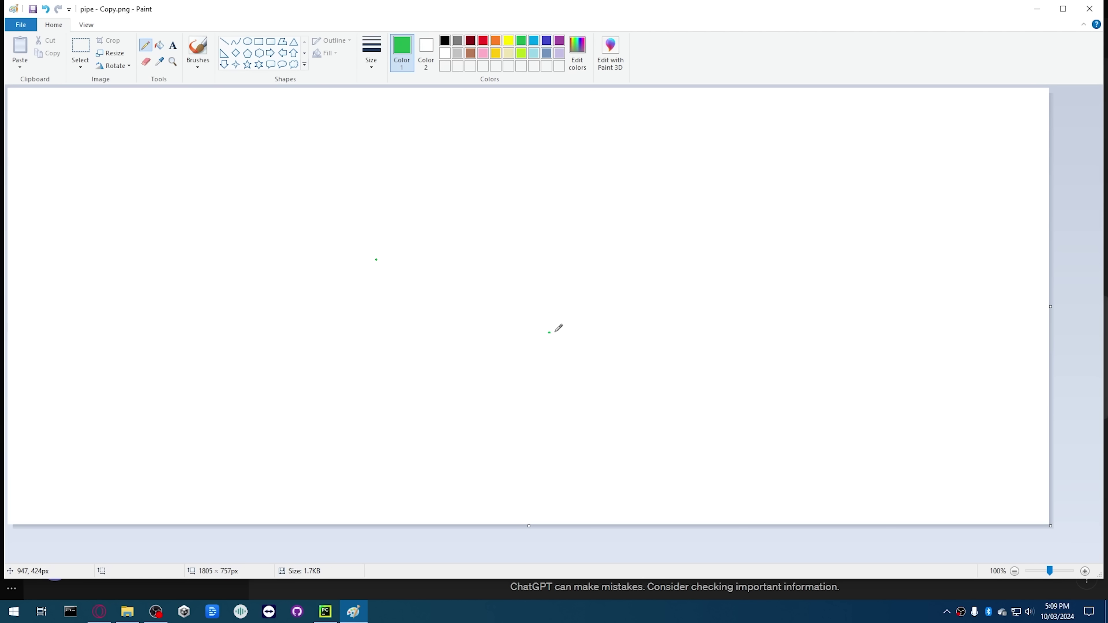
Step: Test the mouse-drag script by making strokes across the blank Paint canvas
mouse_move(555, 331)
left_mouse_down()
mouse_move(59, 173)
mouse_move(577, 116)
mouse_move(15, 462)
left_mouse_up()
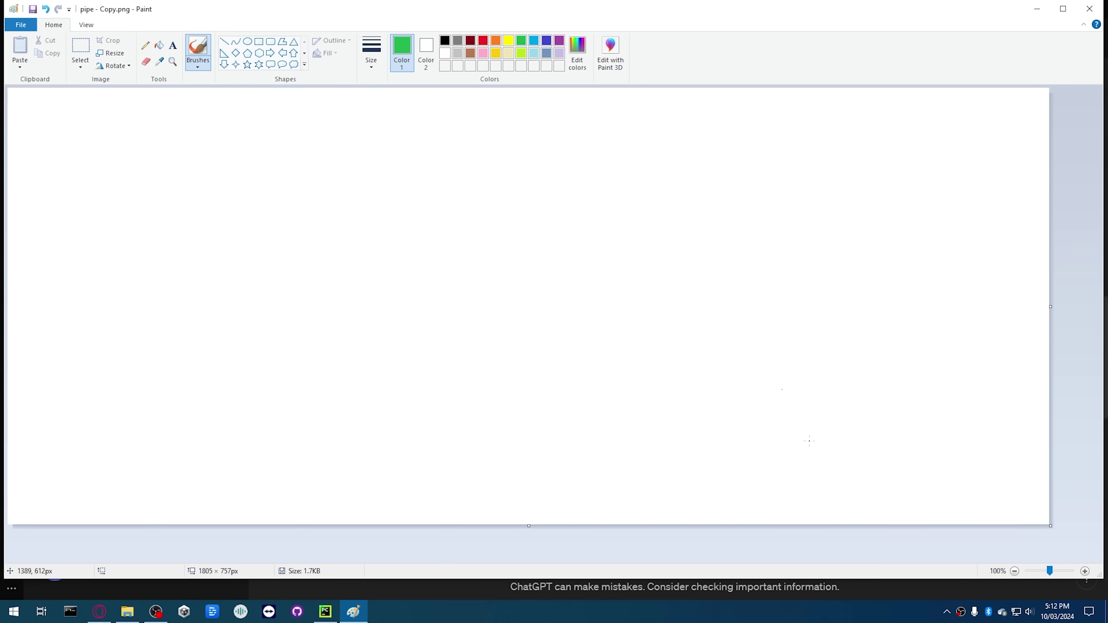
left_click_drag(809, 441, 14, 462)
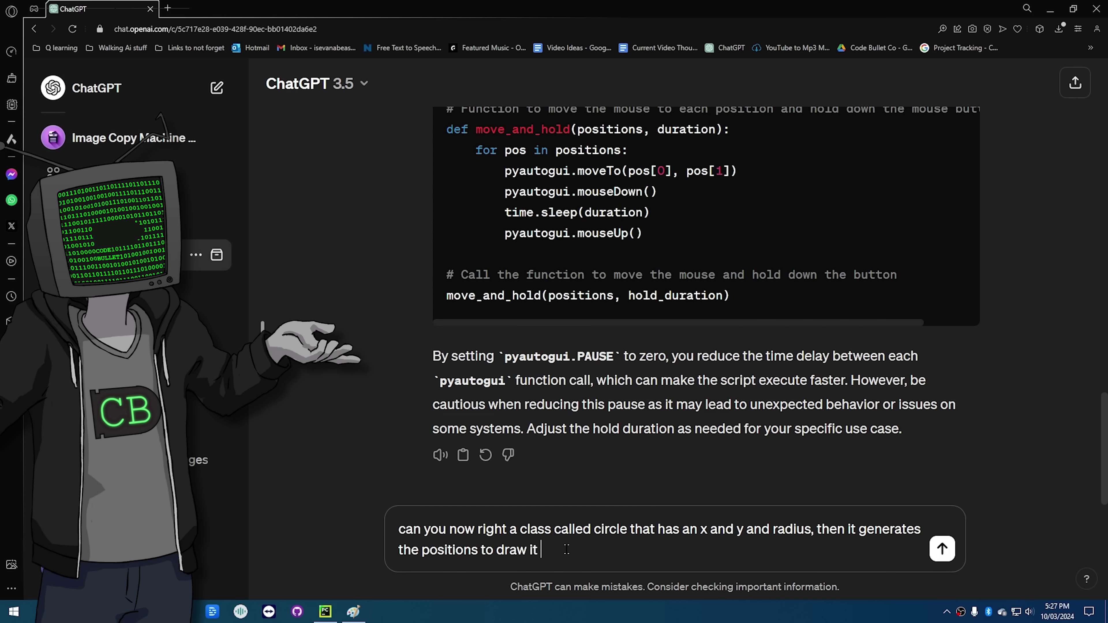
Step: Ask ChatGPT for a circle class with x, y and radius that generates drawing positions, plus a variable for how many points are drawn
type(", there should be a variable that determines how many points we draw")
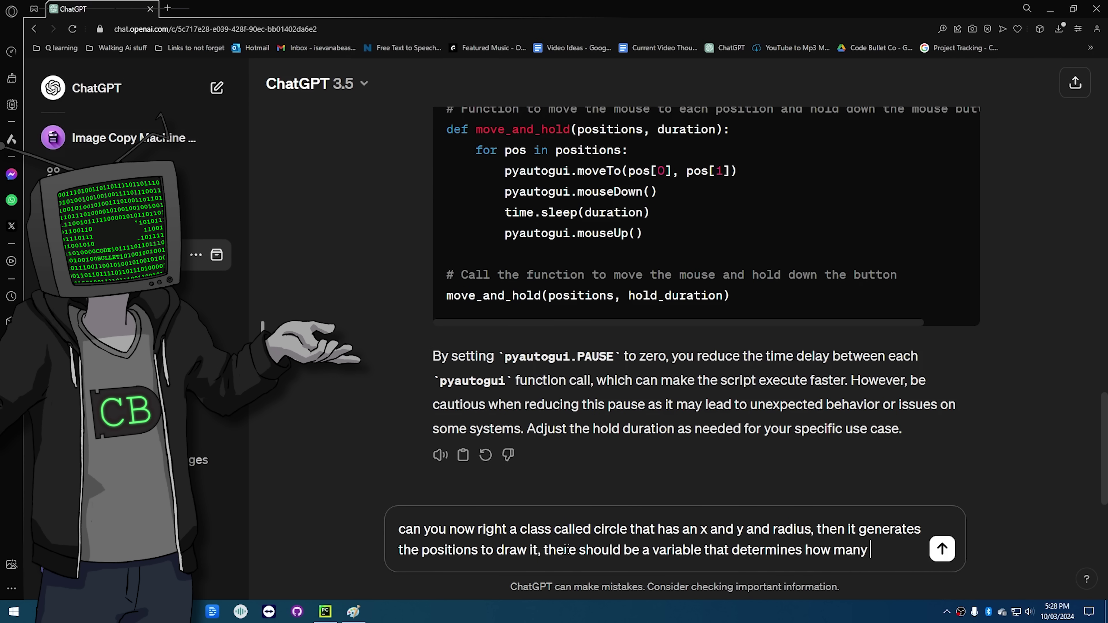
key("Return")
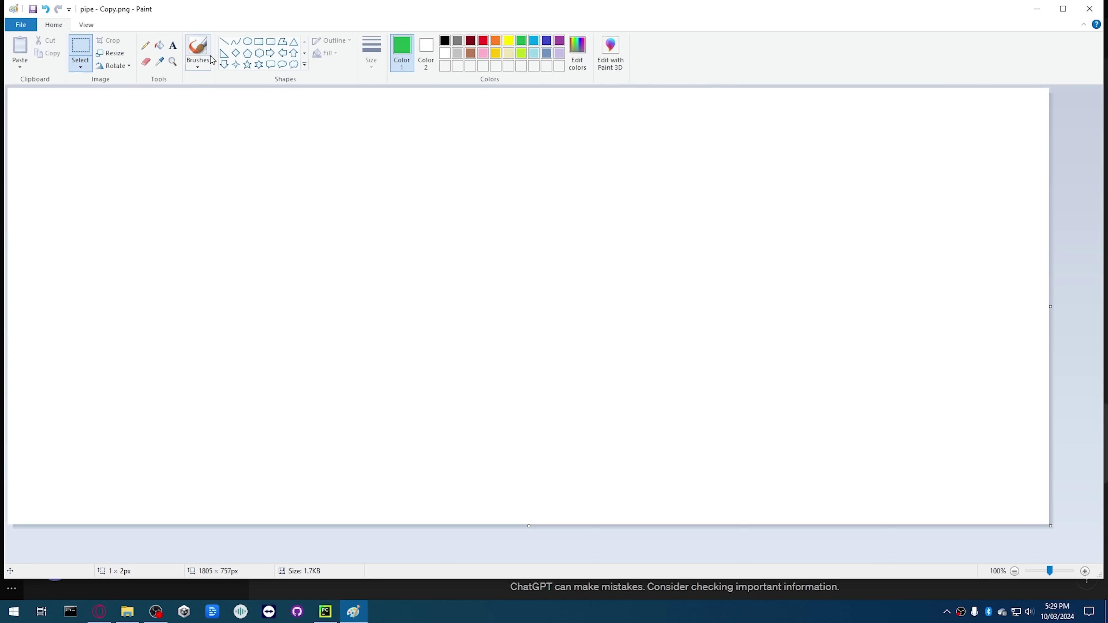
Step: Test the circle class in Paint by drawing green brush strokes on the blank canvas
left_click(197, 48)
left_click_drag(471, 288, 345, 251)
left_click_drag(298, 324, 341, 196)
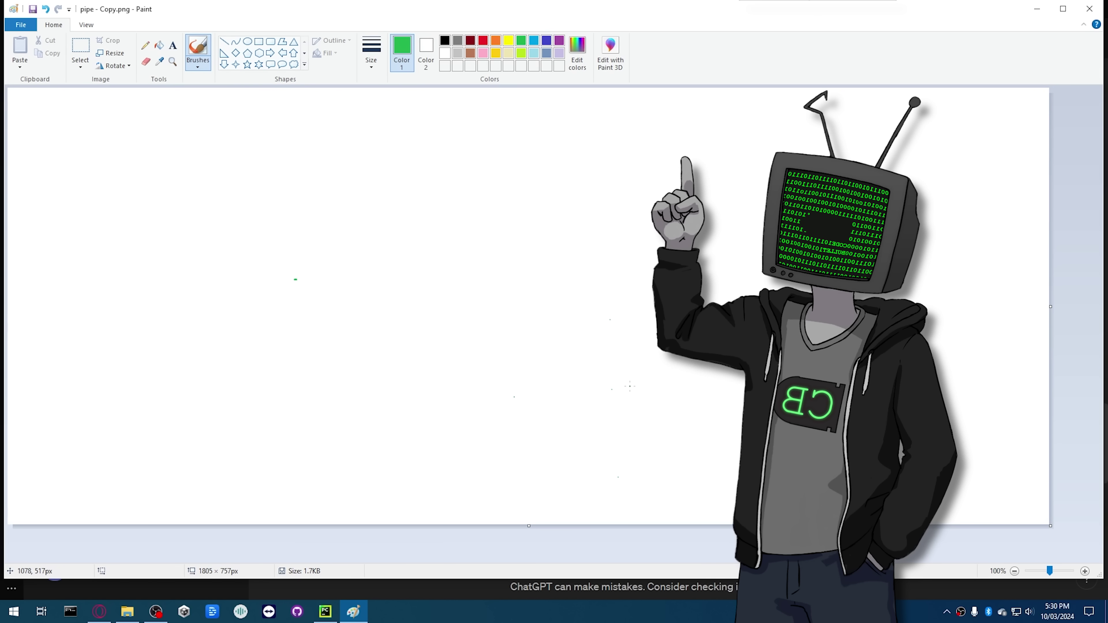
mouse_move(346, 230)
left_mouse_down()
mouse_move(341, 196)
mouse_move(346, 231)
left_mouse_up()
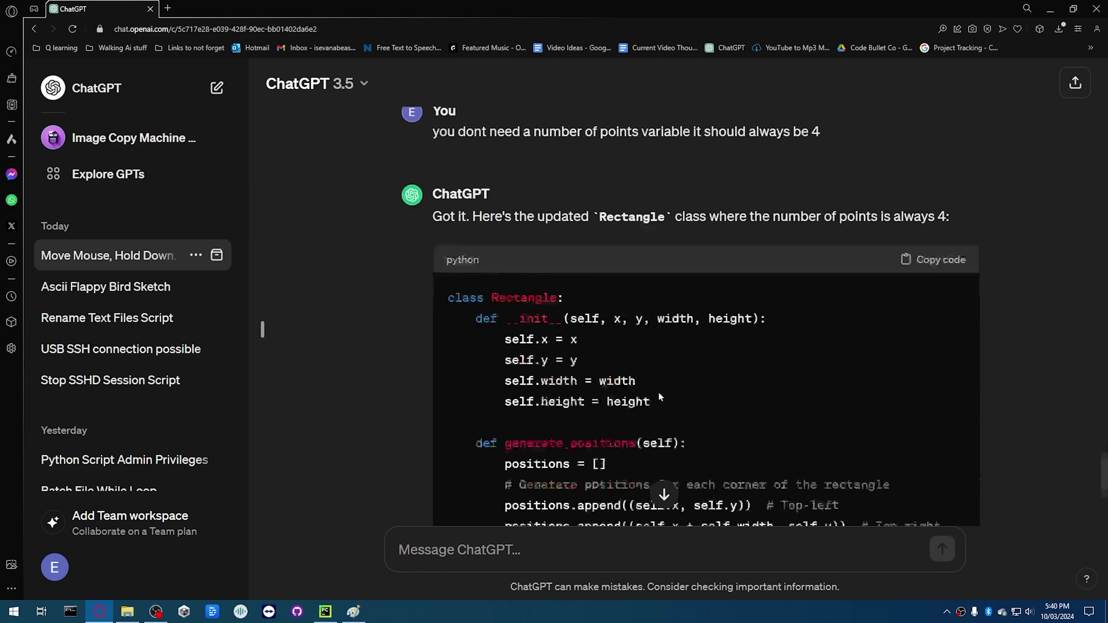
Step: Review ChatGPT's Rectangle class and draw green outlines of an upper and a lower pipe in Paint
scroll(659, 392, "down", 4)
left_click_drag(690, 465, 462, 176)
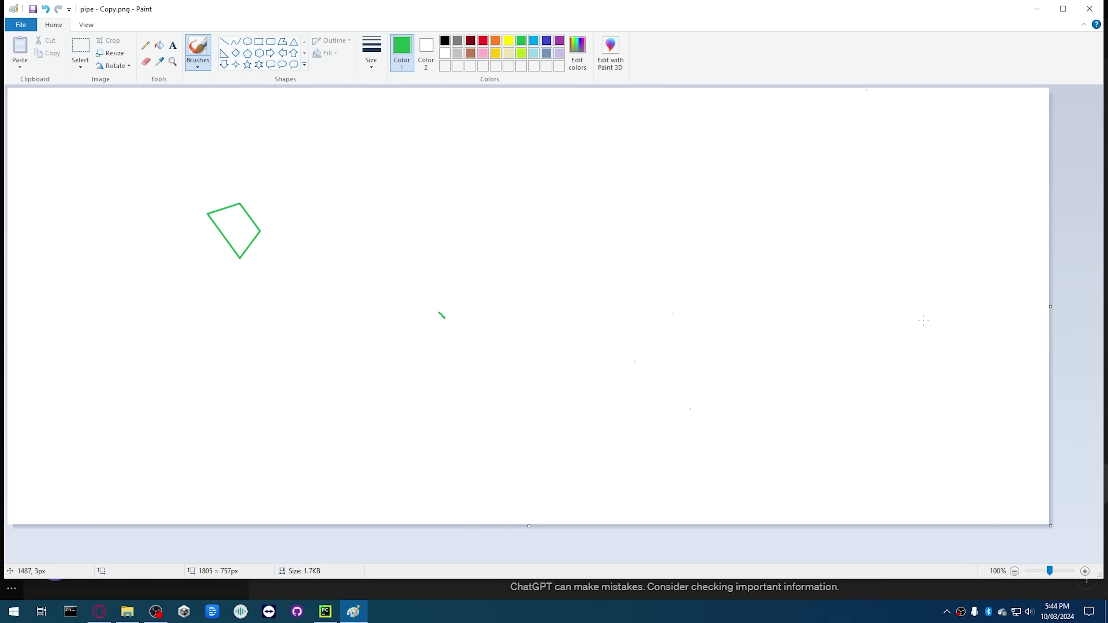
left_click_drag(923, 321, 866, 89)
left_click_drag(866, 89, 924, 89)
left_click_drag(923, 90, 923, 321)
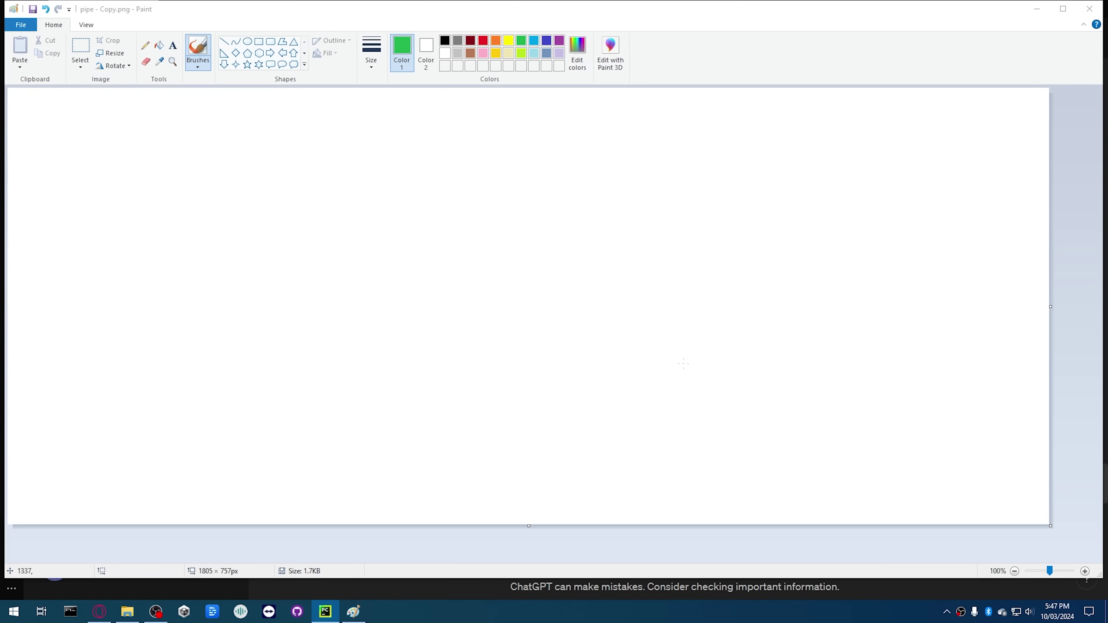
left_click_drag(865, 90, 924, 262)
left_click_drag(923, 517, 866, 378)
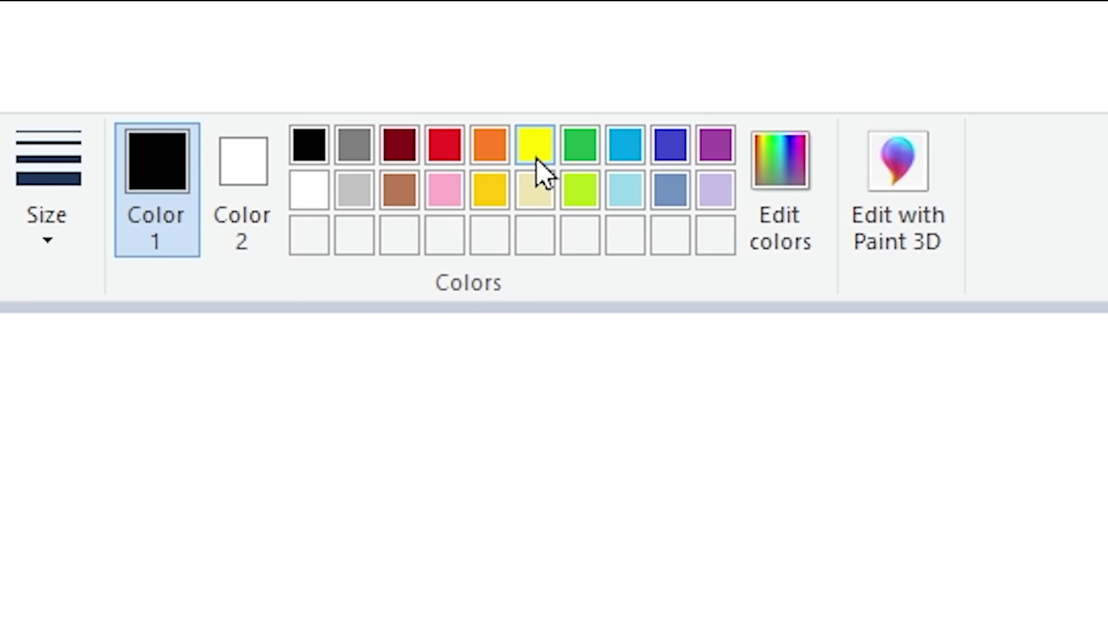
Step: Draw a bird in yellow and an upper and a lower pipe in green on the canvas
left_click(508, 40)
left_click_drag(188, 273, 251, 310)
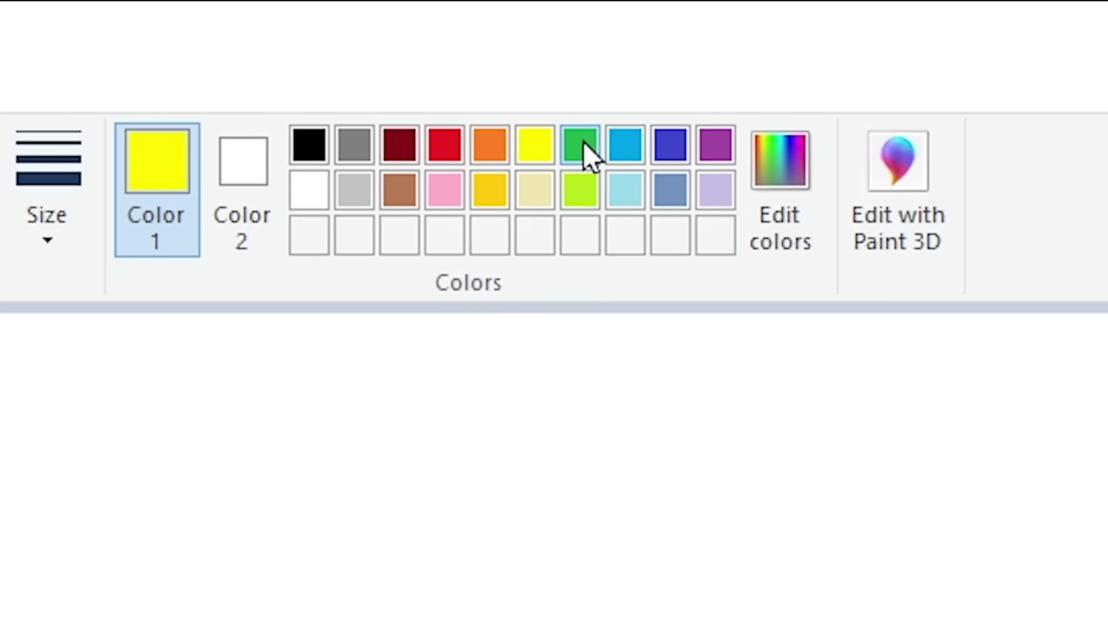
left_click(521, 41)
left_click_drag(624, 93, 669, 175)
left_click_drag(517, 428, 740, 584)
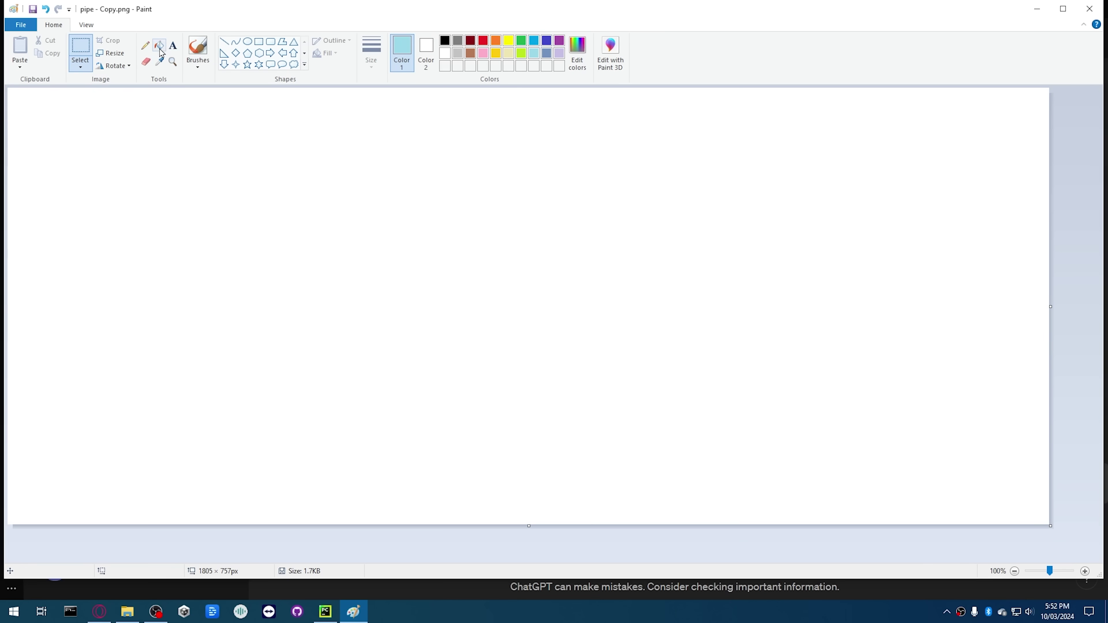
Step: Clear the drawn bird and pipes and fill the whole canvas with light turquoise
left_click(160, 50)
left_click(432, 321)
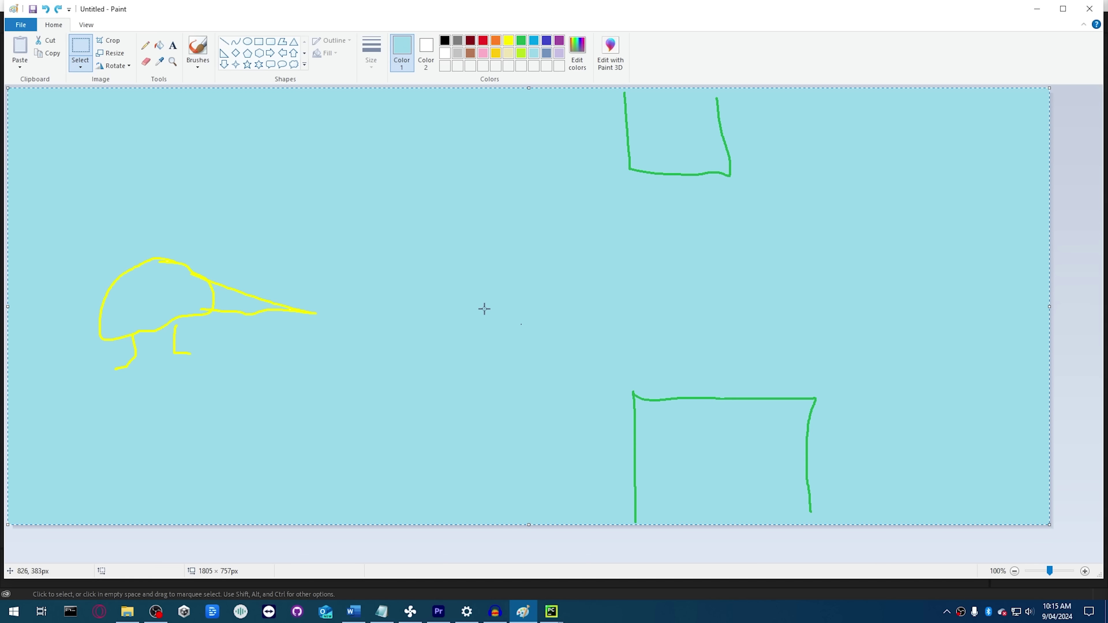
key("Delete")
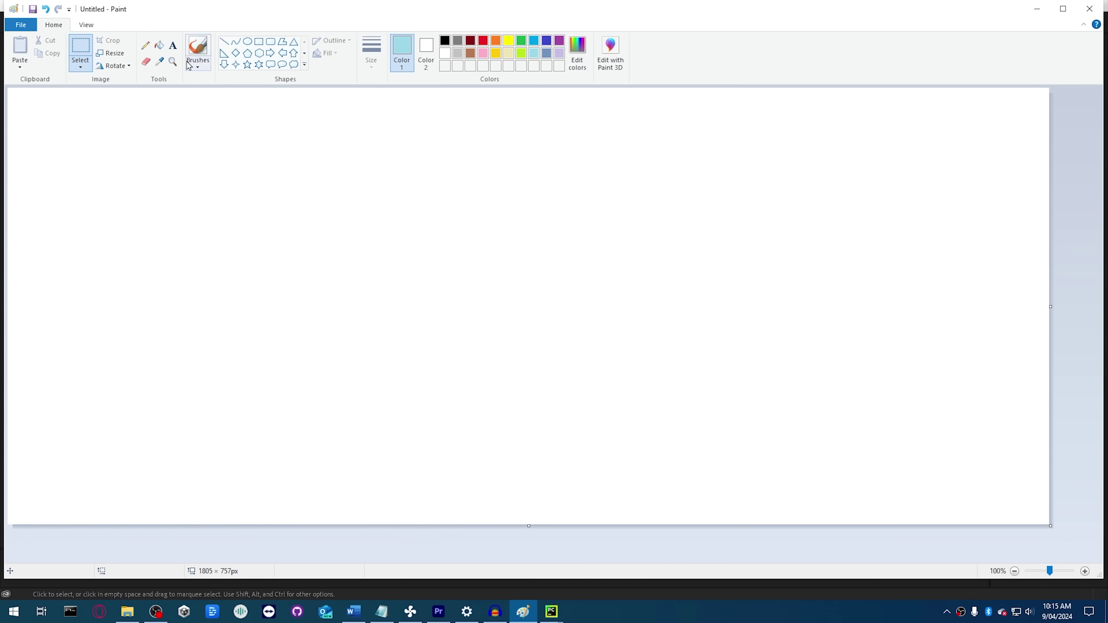
left_click(159, 45)
left_click(452, 361)
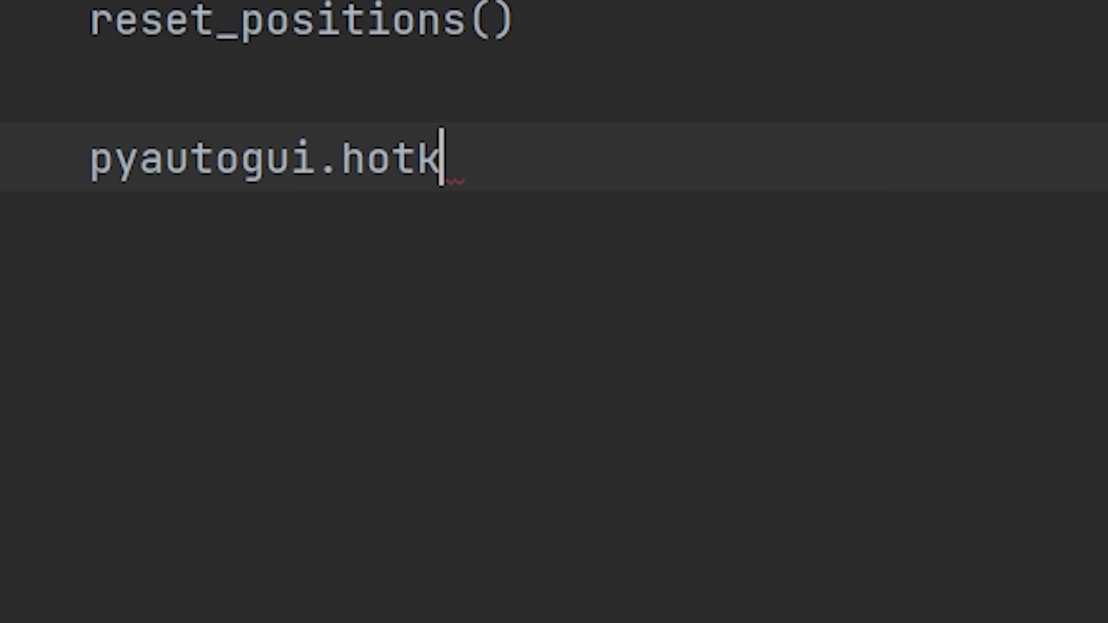
Step: Complete the pyautogui.hotkey('ctrl', 'z') call in the PyCharm script and duplicate that line six times
type("ey('ctrl', 'z')")
key("ctrl+d")
key("ctrl+d")
key("ctrl+d")
key("ctrl+d")
key("ctrl+d")
key("ctrl+d")
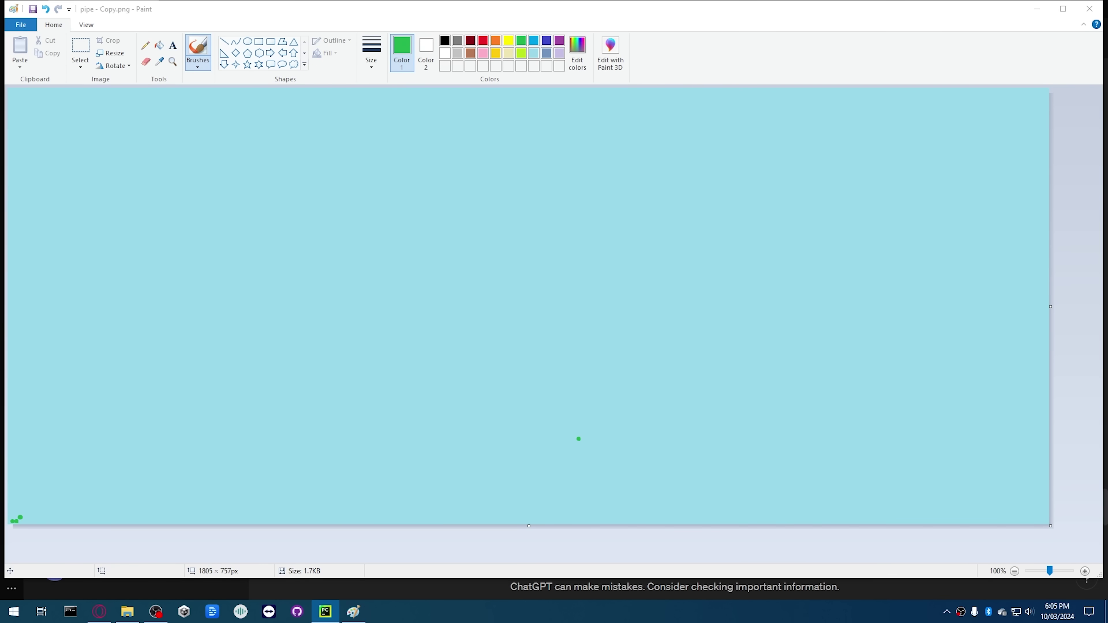
Step: Replace the image file lines in the Bird constructor with self.circle = Circle(self.x,self.y, 30, 5)
scroll(239, 306, "down", 15)
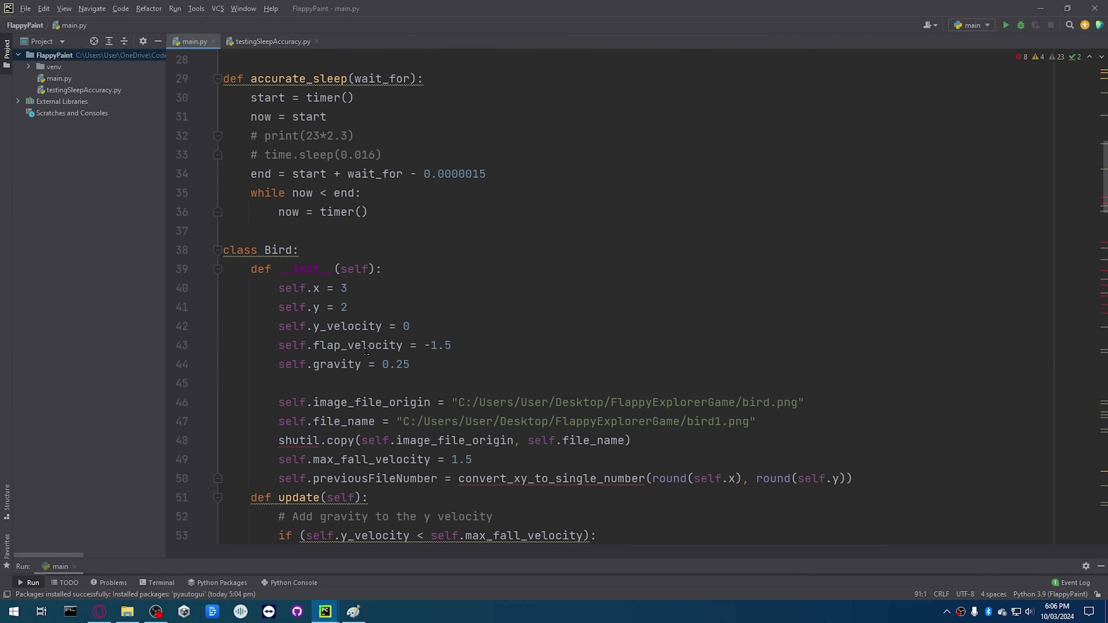
scroll(239, 306, "up", 3)
type("self.circle = Circle(self.x,self.y, 30")
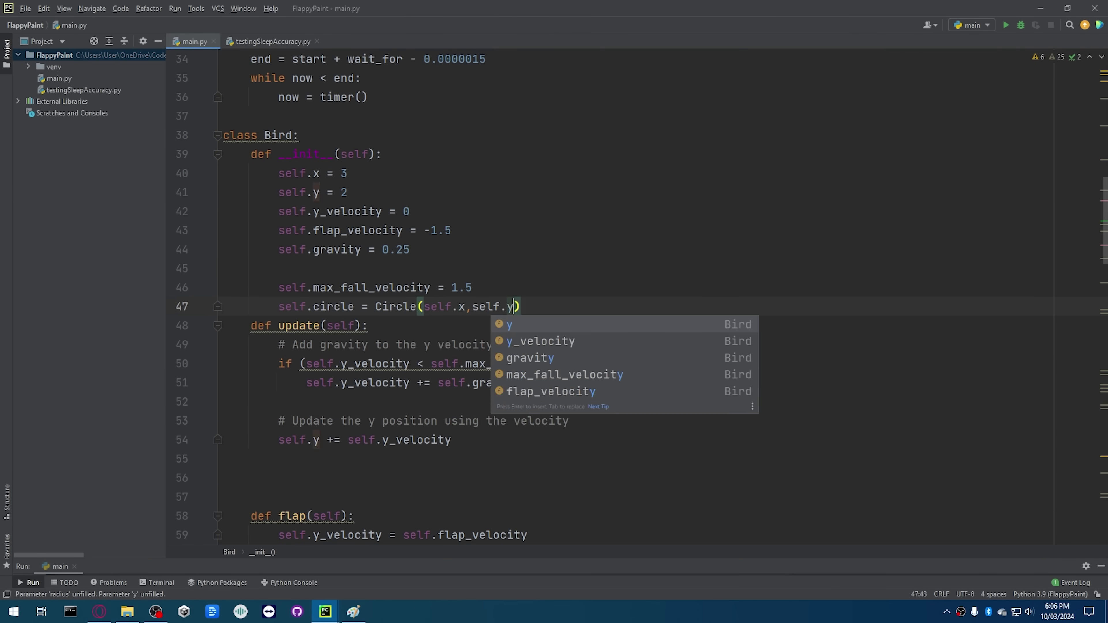
scroll(693, 345, "up", 2)
scroll(693, 344, "down", 6)
Step: Set circle.x = self.x and circle.y = self.y at the end of the Bird class's update method
left_click(693, 247)
type("circle.x = self.x")
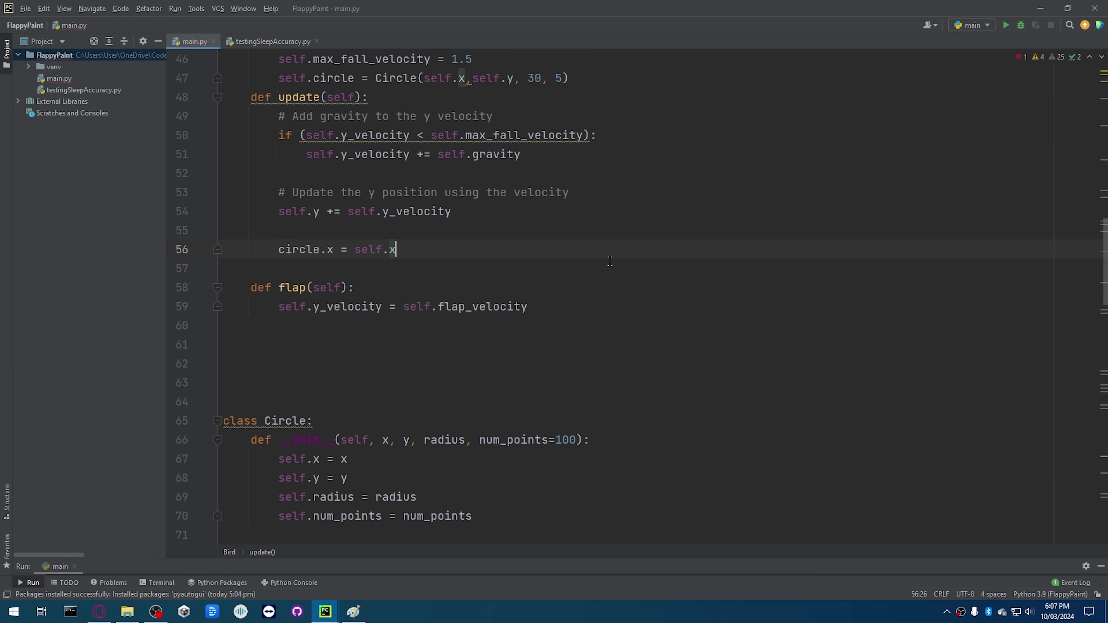
key("Return")
type("circle.y = self.y")
key("Up")
Step: Cut the bird's append lines from reset_positions and add a get_positions(self) method after flap in the Bird class
scroll(694, 381, "down", 1)
scroll(694, 381, "down", 15)
left_click_drag(251, 262, 611, 314)
key("ctrl+x")
scroll(534, 374, "up", 13)
left_click(248, 426)
type("def get_positions(self):")
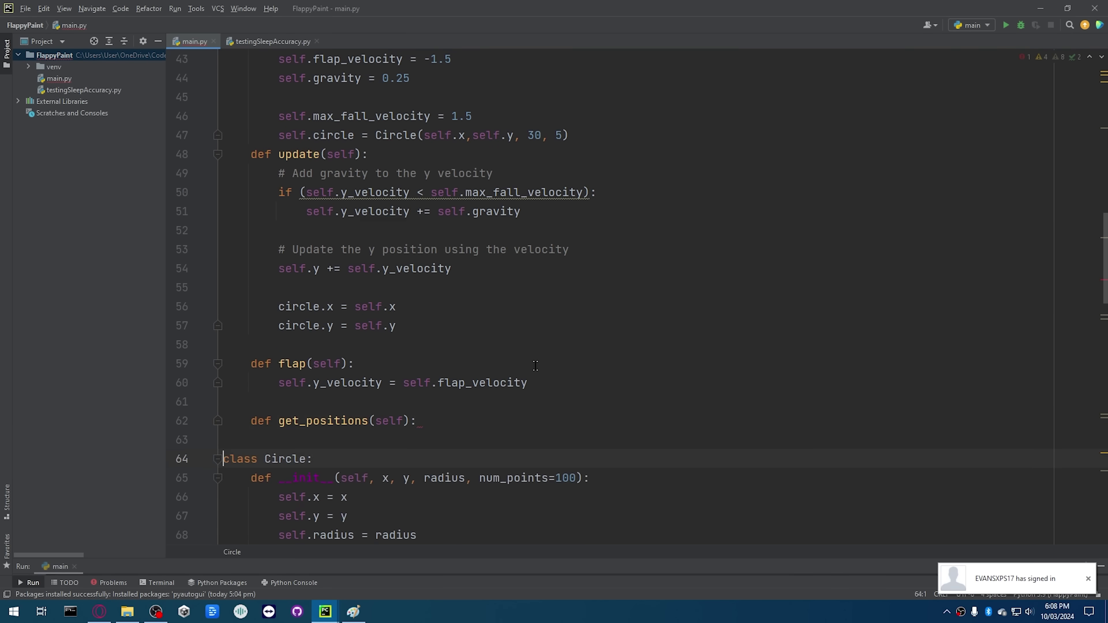
Step: Undo the latest edits to the Bird class and reset_positions
scroll(533, 374, "down", 12)
left_click(534, 287)
key("ctrl+z")
key("ctrl+z")
key("ctrl+z")
key("ctrl+z")
key("ctrl+z")
key("ctrl+z")
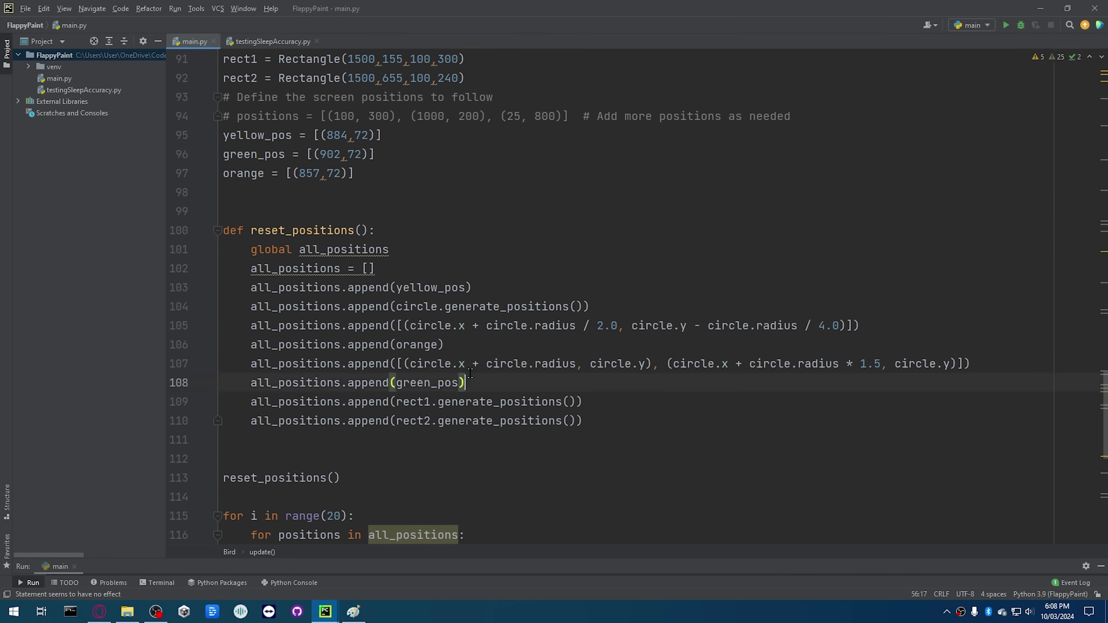
Step: Redo the edits, indent the bird's append lines inside get_positions, and start the method with an empty positions list
key("ctrl+shift+z")
key("ctrl+shift+z")
key("ctrl+shift+z")
key("ctrl+shift+z")
key("Tab")
key("Return")
type("positions = [] ")
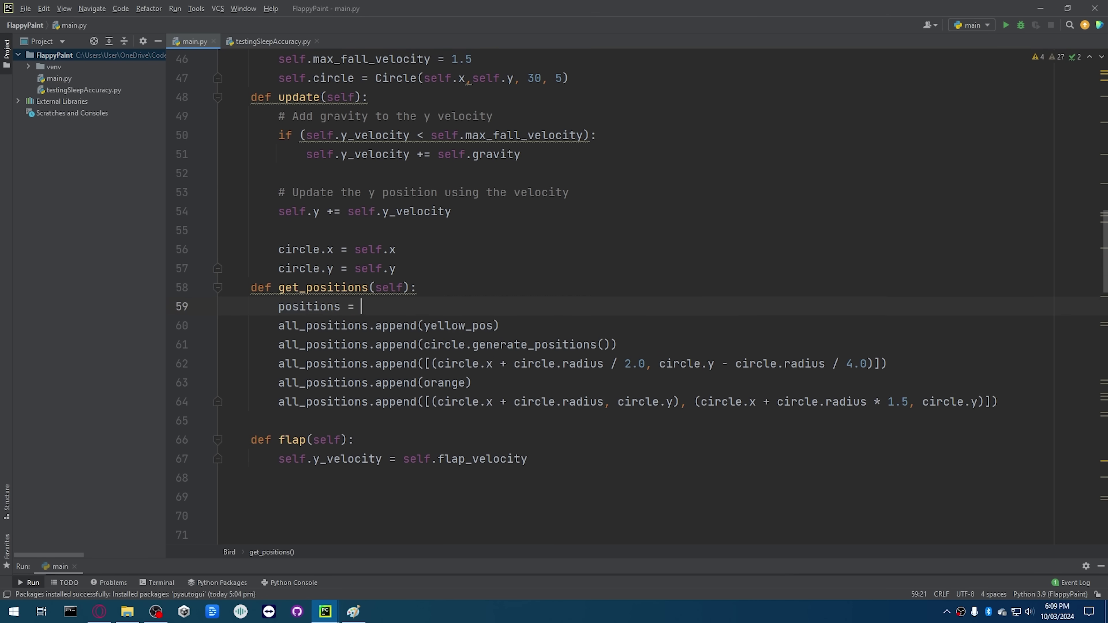
type("bird_")
Step: Set the Bird's starting position to x 269 and y 469
scroll(323, 384, "down", 10)
key("alt+Tab")
key("alt+Tab")
scroll(611, 305, "up", 15)
key("BackSpace")
type("269")
key("Down")
key("Delete")
type("469")
Step: Create a Bird instance with bird = Bird() in the main script code
left_click(388, 288)
scroll(543, 292, "down", 14)
key("ctrl+v")
key("Return")
key("Return")
type("bird = Bird()")
left_click(244, 307)
Step: Add bird to the global statement in reset_positions and start a new all_positions line there
scroll(243, 307, "down", 8)
left_click(375, 274)
key("Return")
type("all_positions")
left_click(389, 255)
type(", bird")
left_click(341, 293)
Step: Search for how to concatenate two lists in Python
key("alt+Tab")
type("In python how to concatinate 2 lists")
key("alt+Tab")
Step: Add a bird.update() call to the drawing loop and run the script in Paint, switching to green for the pipes
scroll(762, 315, "down", 9)
left_click(763, 314)
key("Return")
type("bird.update()")
key("Return")
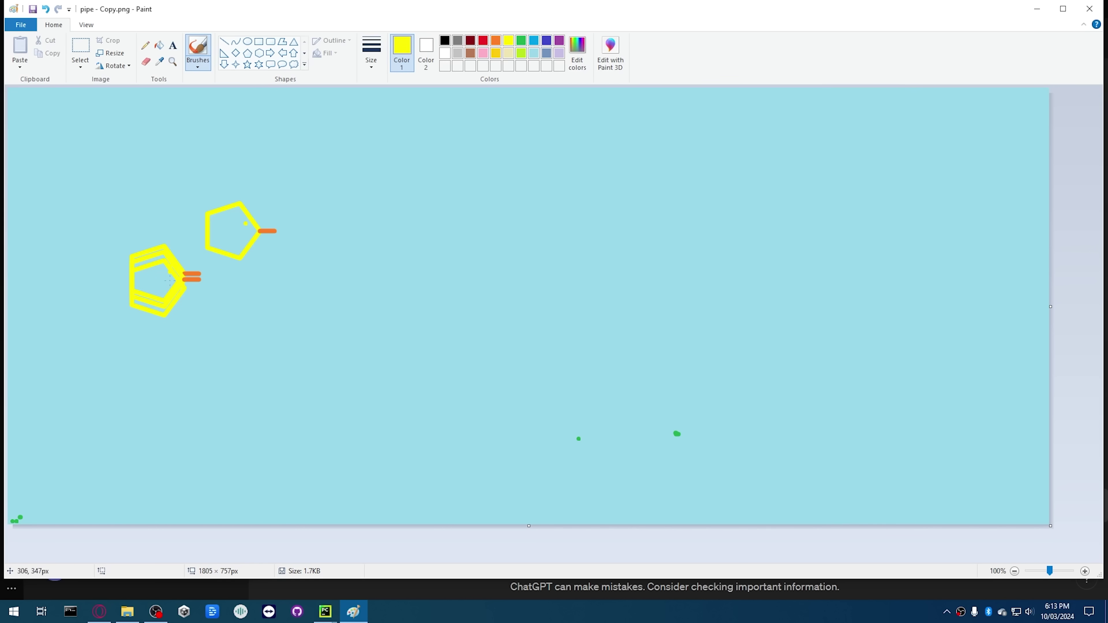
left_click(521, 44)
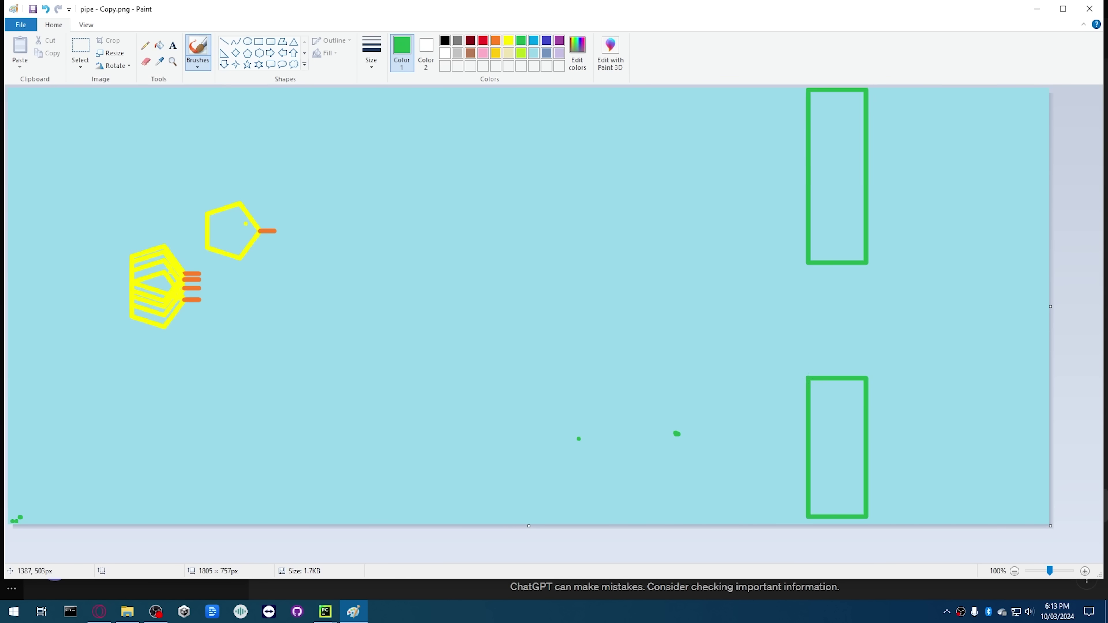
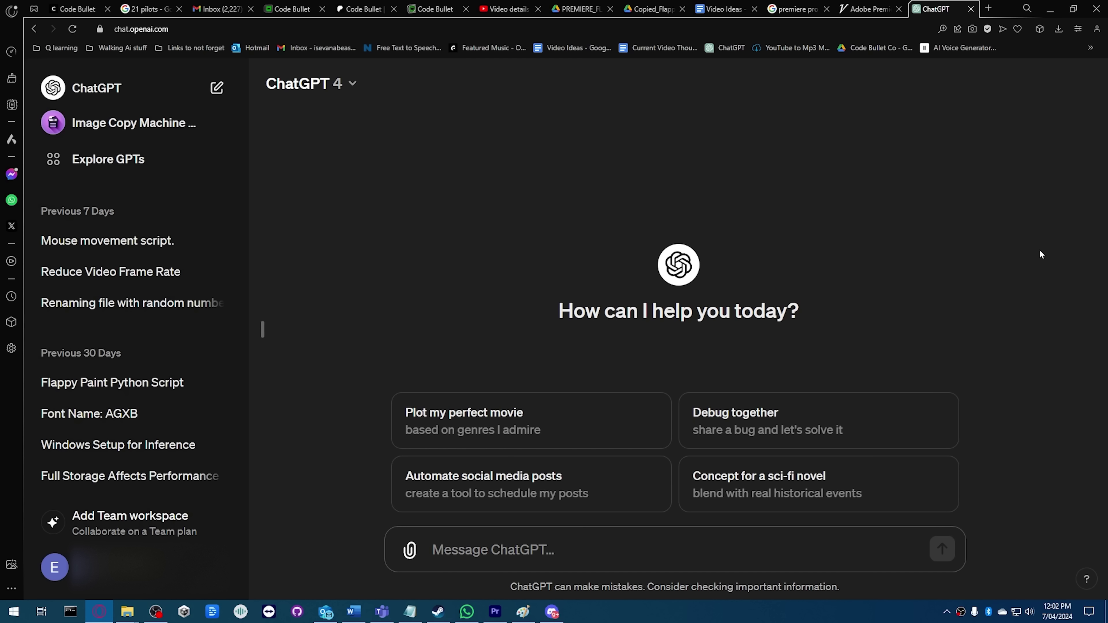
Step: Ask ChatGPT to draw a Flappy Bird screenshot in ASCII art with * for the background, > for the bird and [] for the pipes
type("Draw")
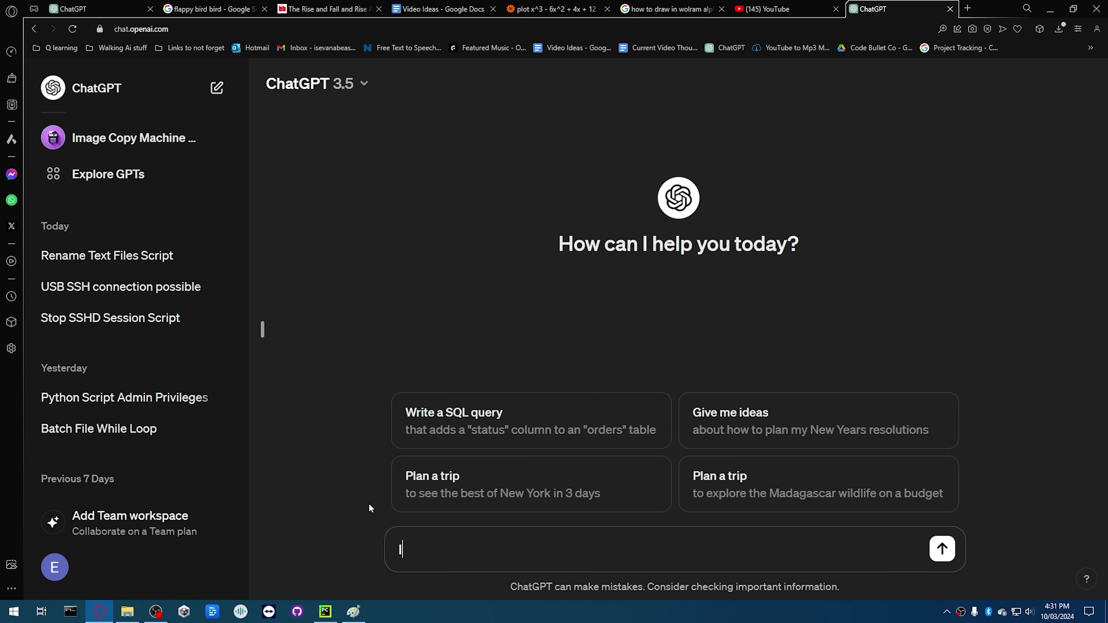
type("I want you to draw a screenshot of the game flappy bir")
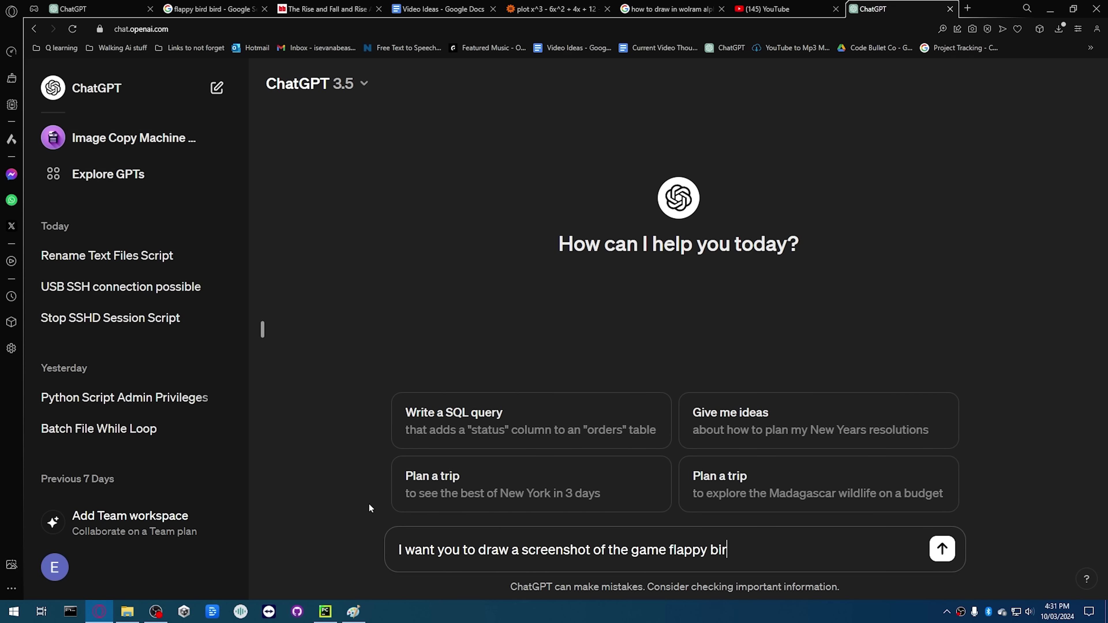
type("d in ascii art, with b")
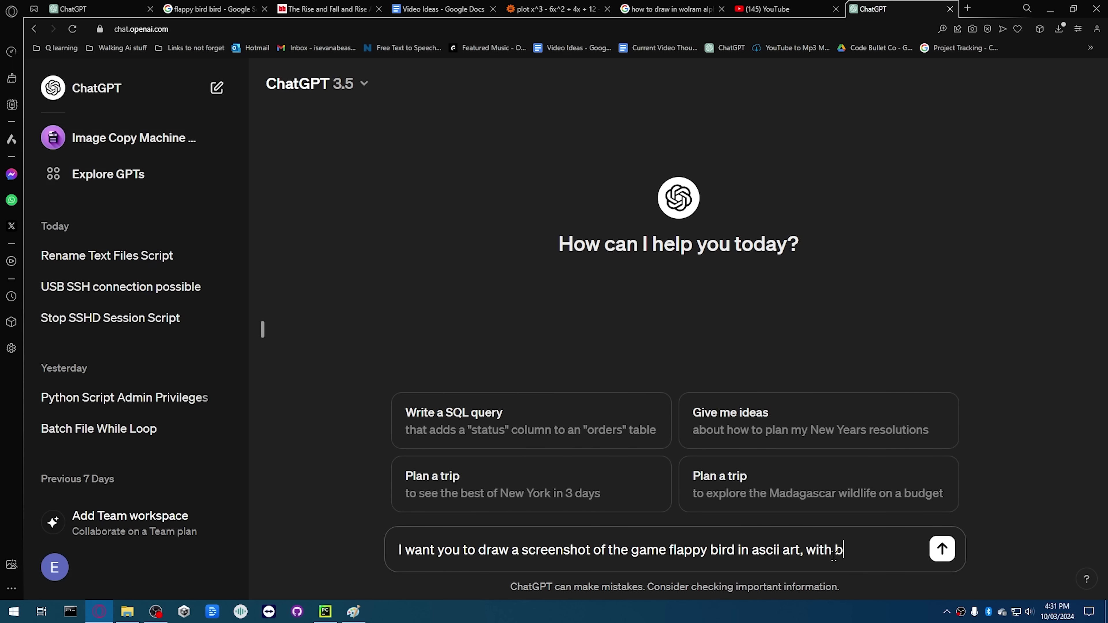
type("ackground repre")
type("sented with * the bird represe")
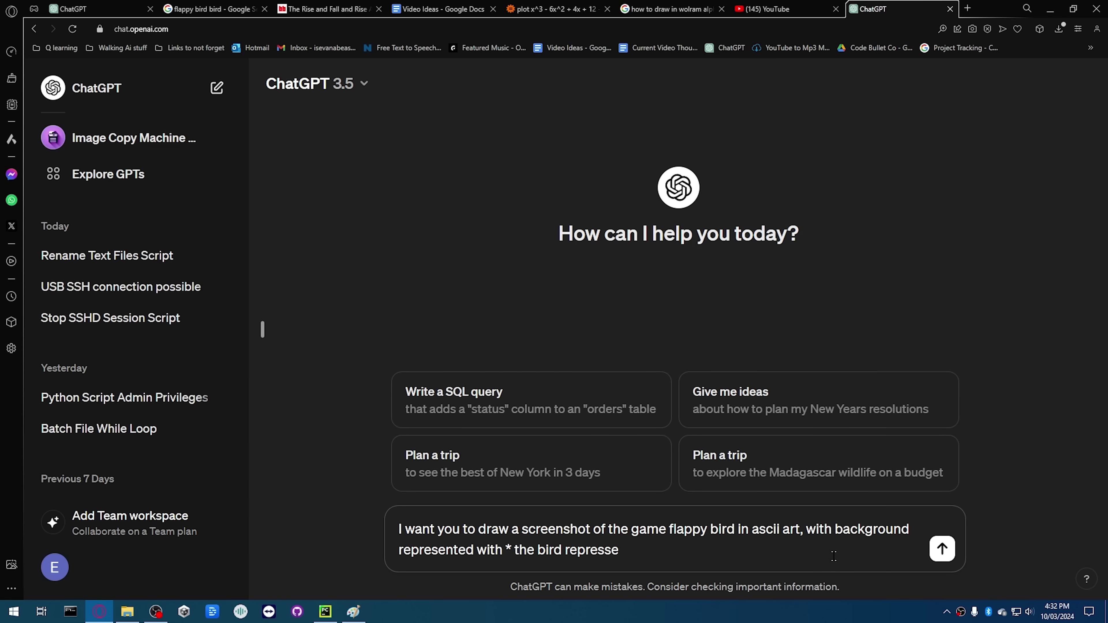
type("nted with >")
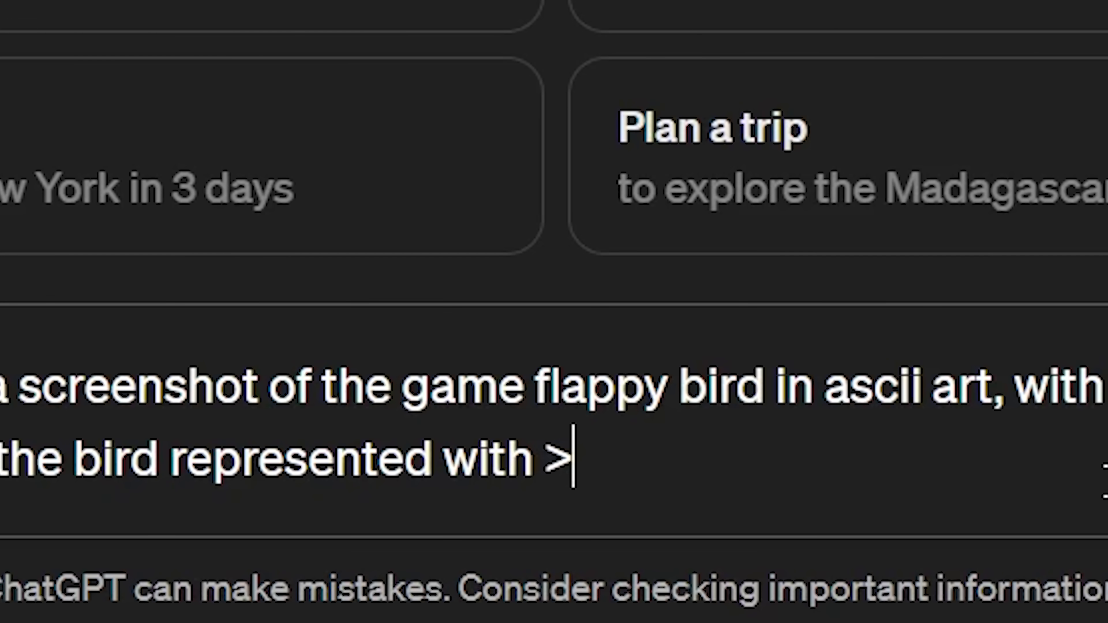
type(" and the pipes represetnted by □")
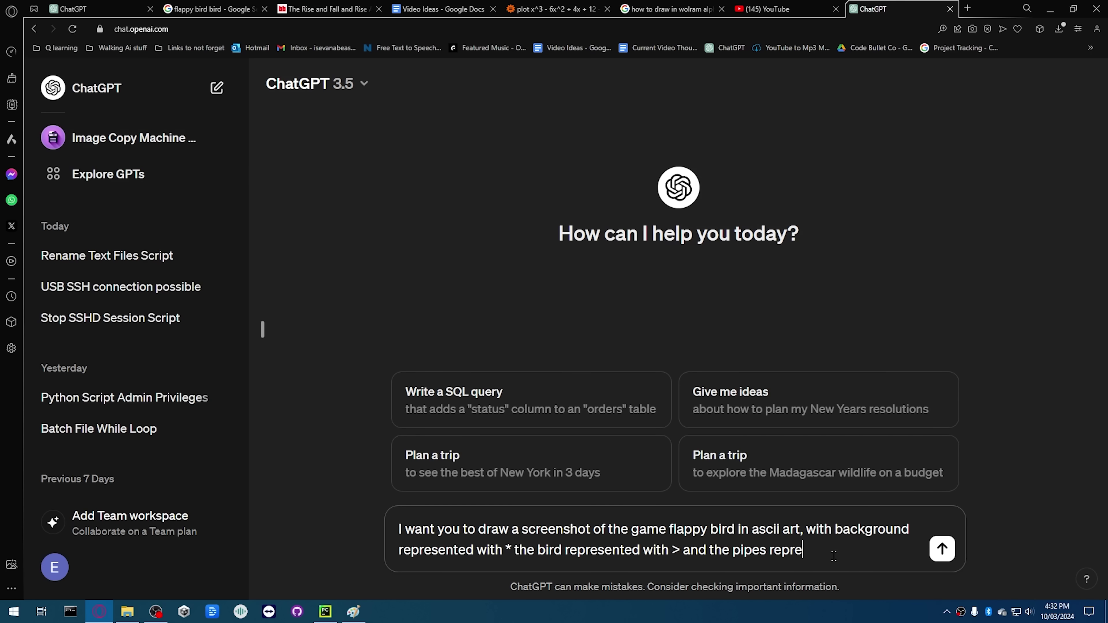
key("Return")
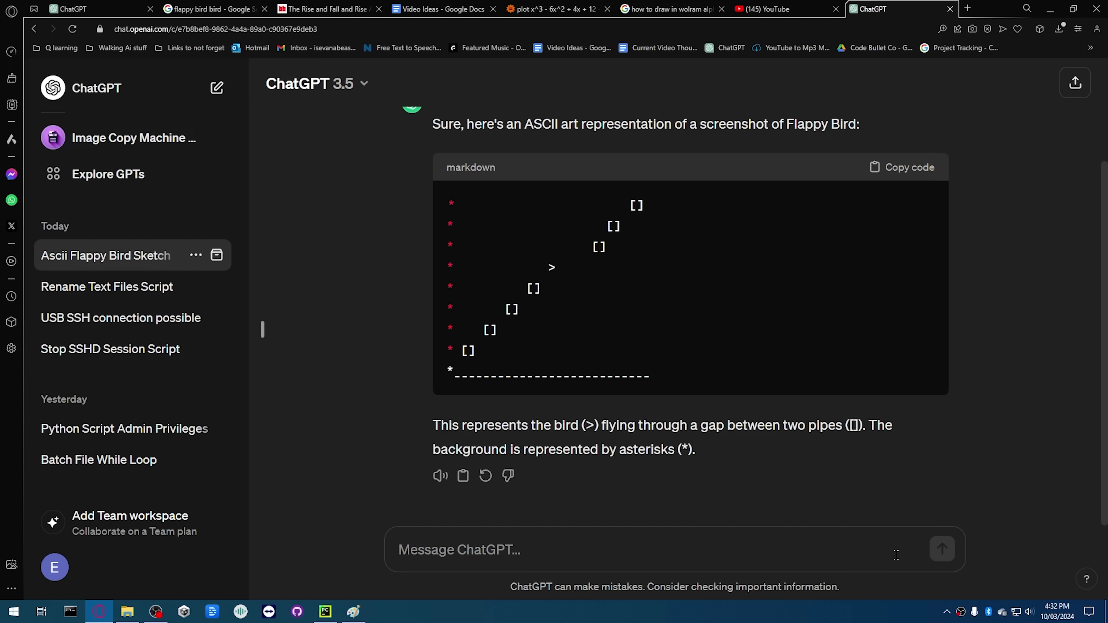
Step: Tell ChatGPT to make the pipes vertical and to leave a gap in them
type("the pipes should be verticle")
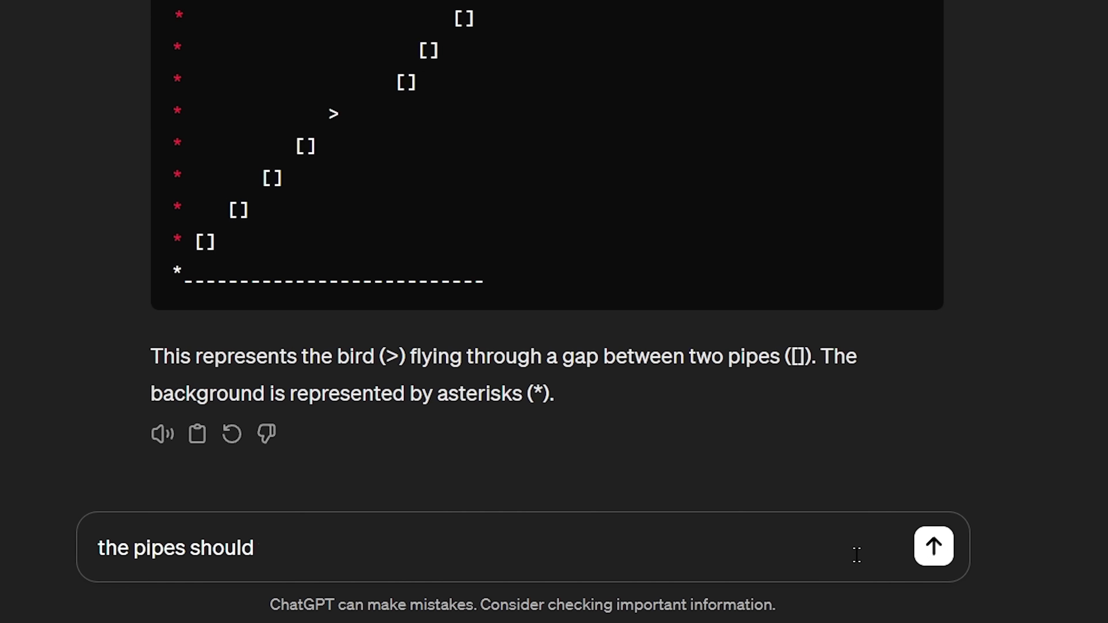
key("Return")
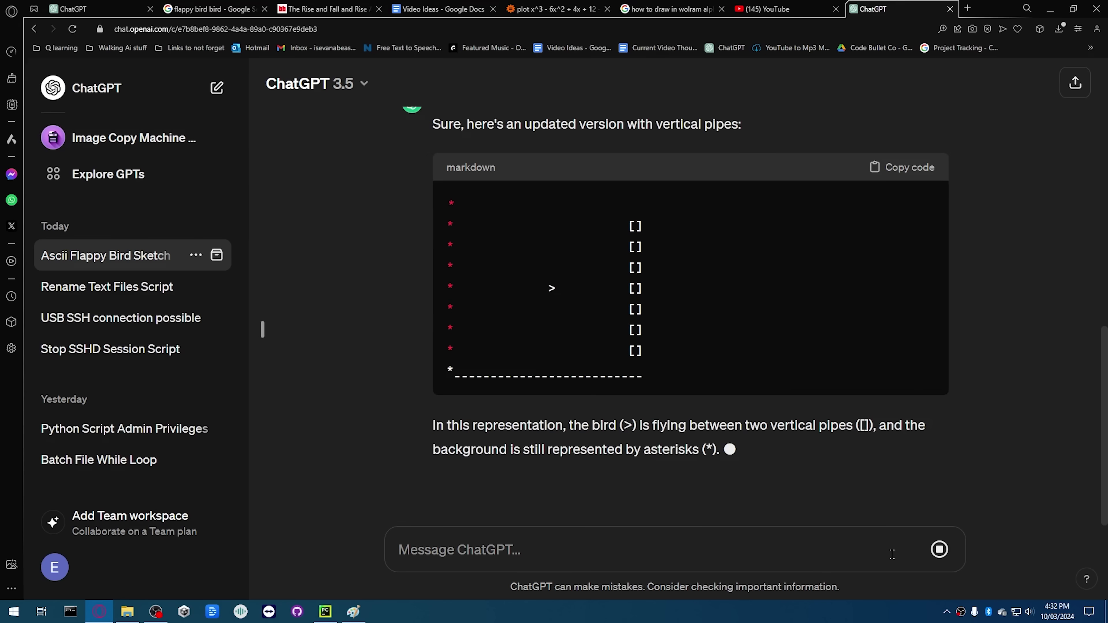
type("there should be a gap in the pipes")
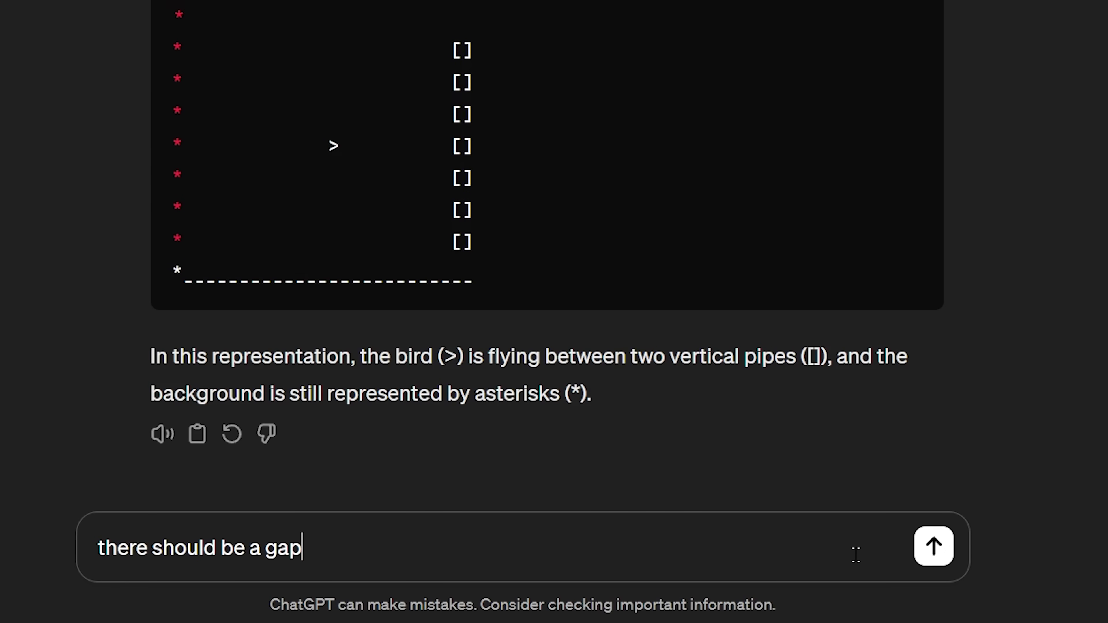
key("Return")
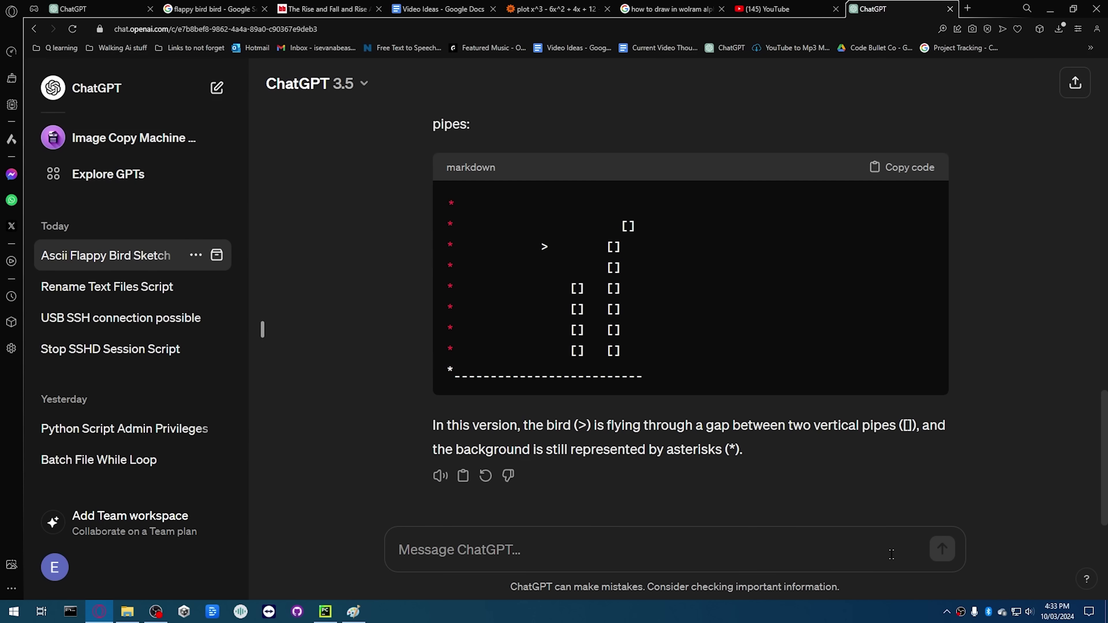
Step: Tell ChatGPT the gap should split a single vertical pipe into two vertical pipes, and answer its new drawing with "no"
type("the gap should split a single verticle pi")
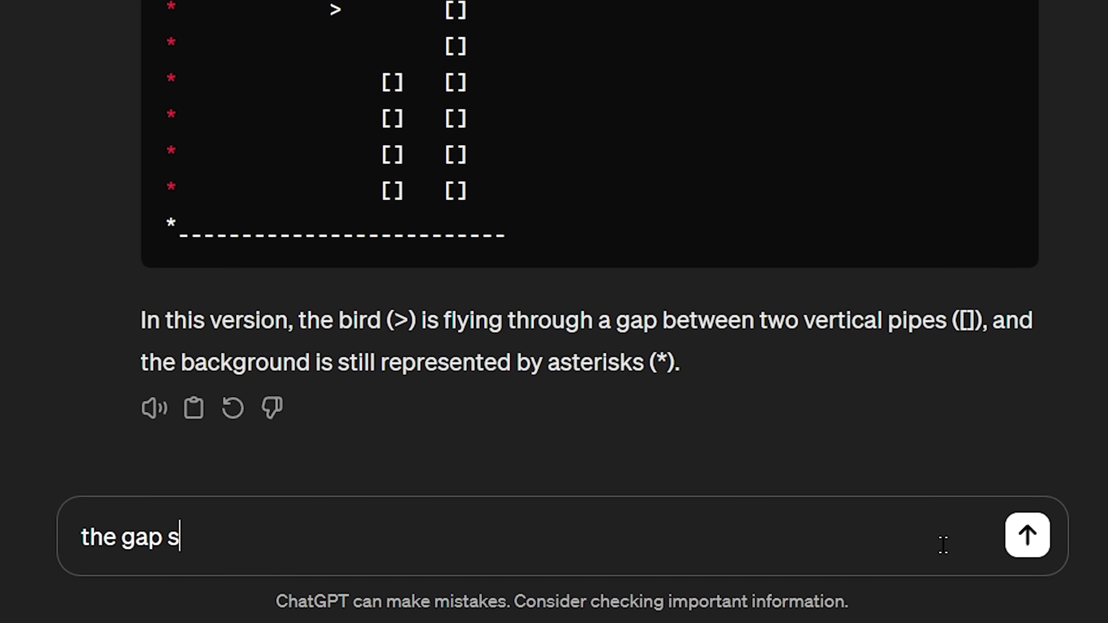
type("pe in two verticle pipes,")
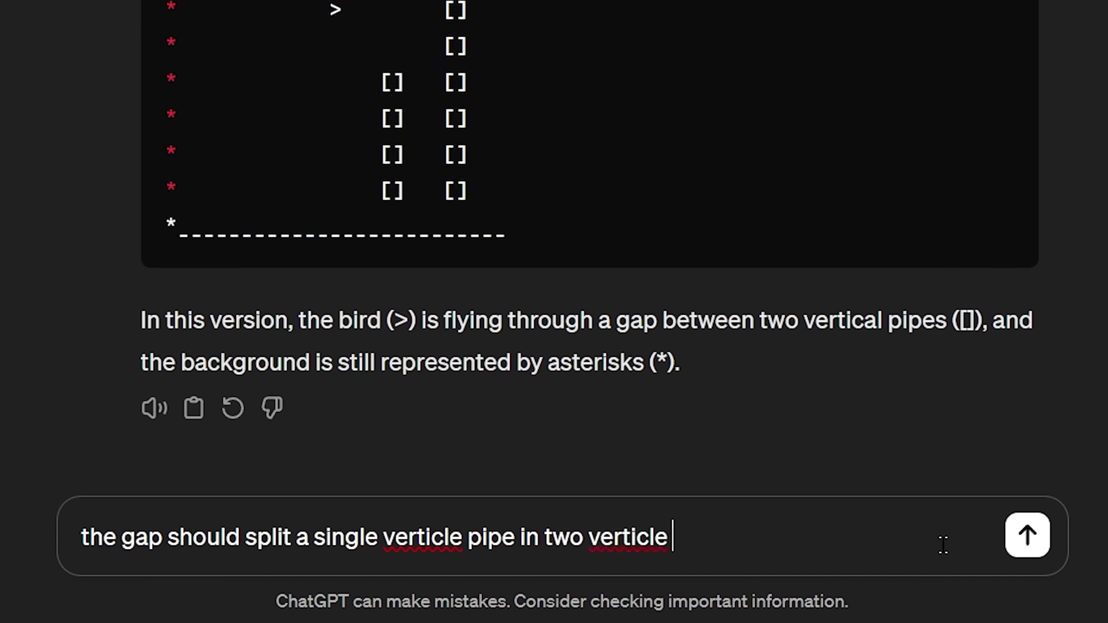
key("Return")
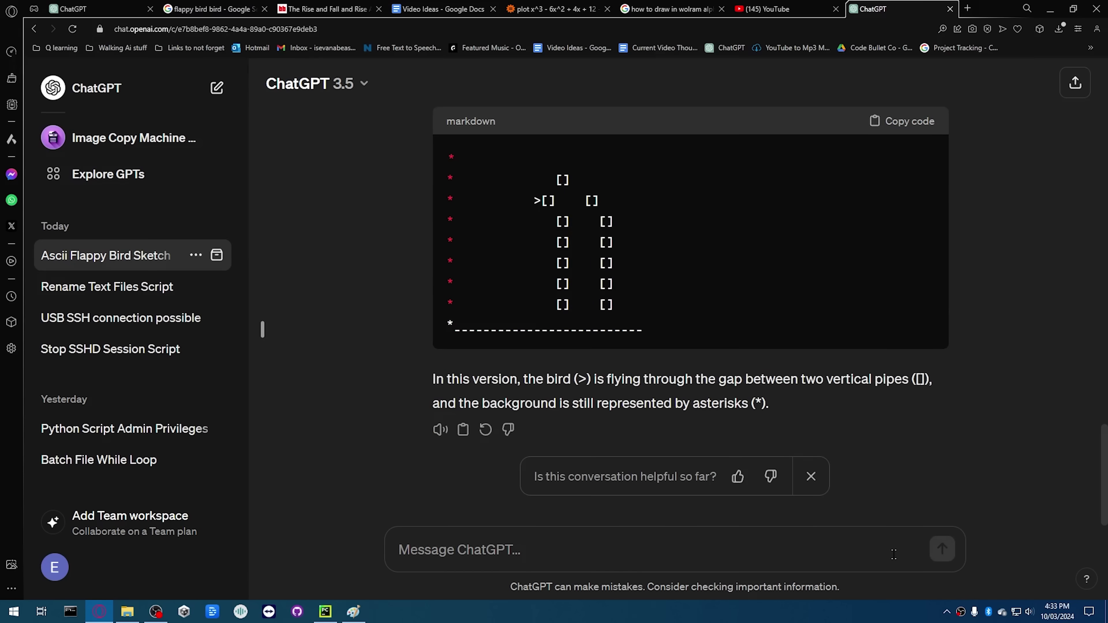
type("no")
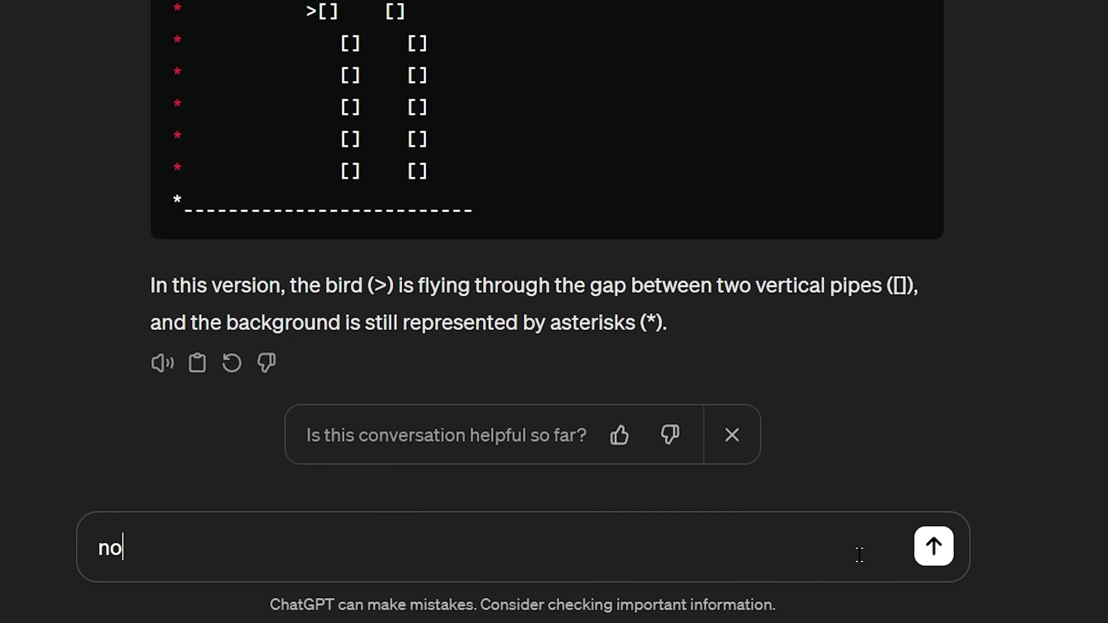
key("Return")
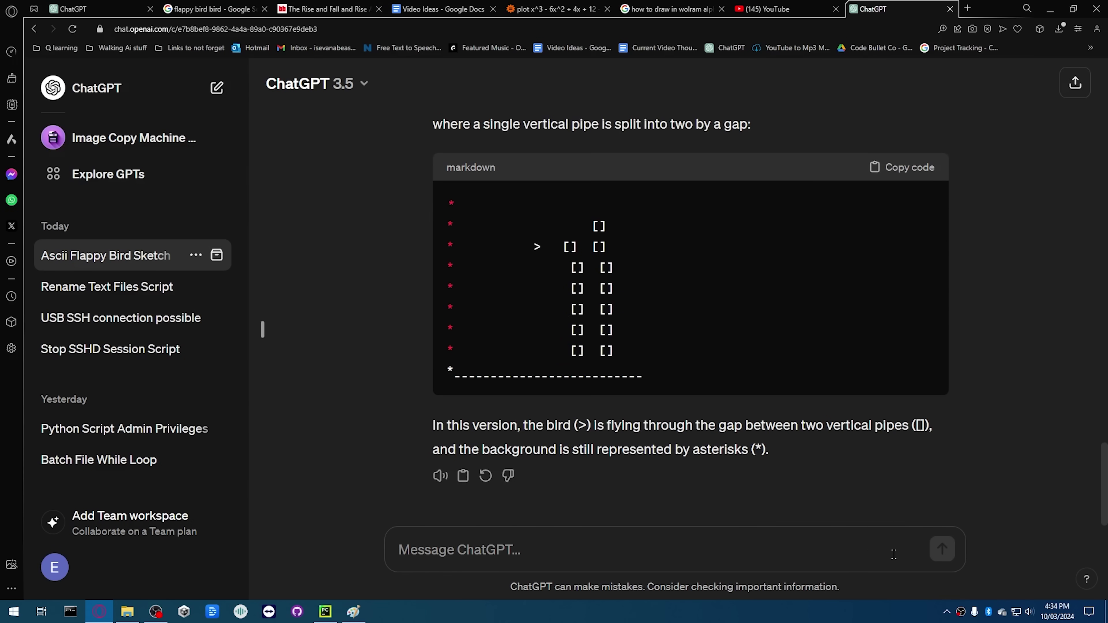
Step: Tell ChatGPT the vertical pipes should be aligned so that they are above each other
type("there verticle pipes should be aliged")
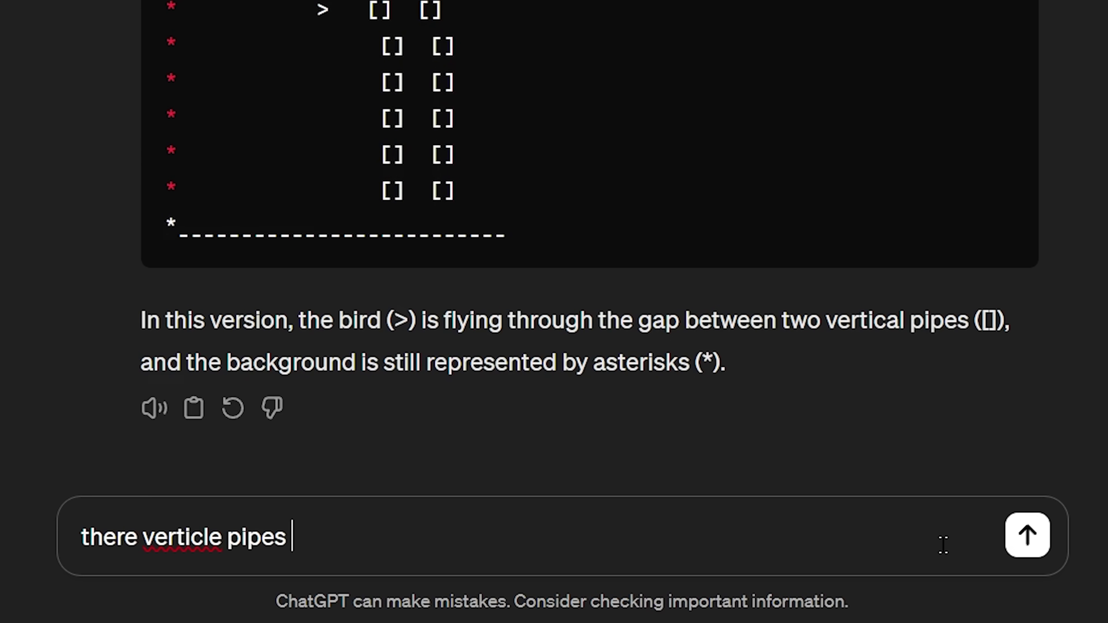
type(" so they are above each other")
key("Return")
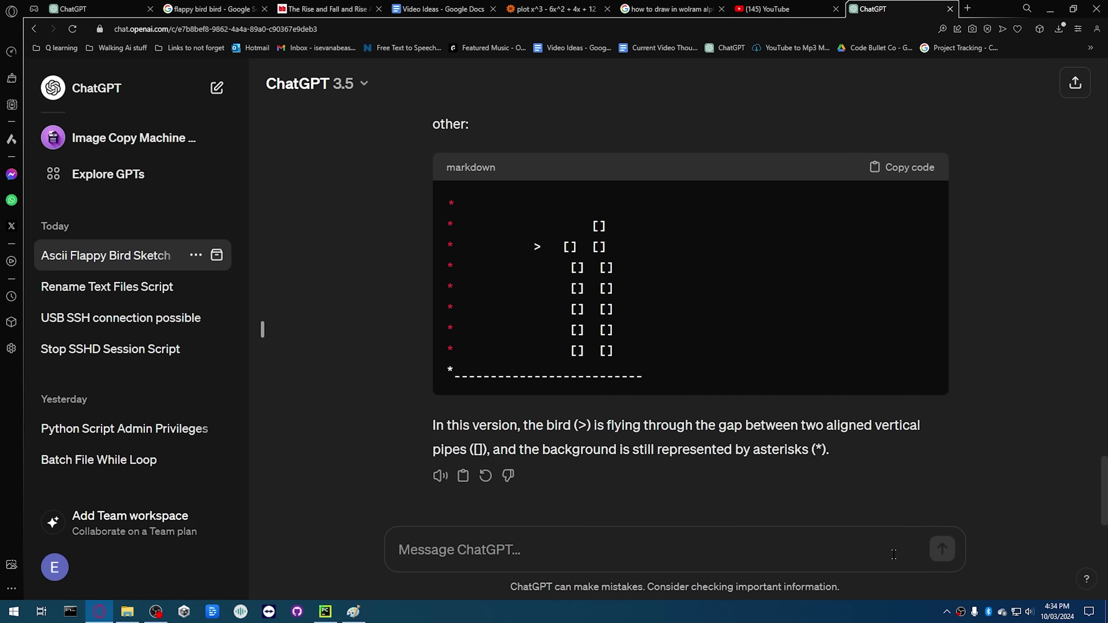
Step: Ask ChatGPT whether it knows what Flappy Bird is, and complain that its new drawing is much worse and has 2 birds
type("you know what flappy bird is right?")
key("Return")
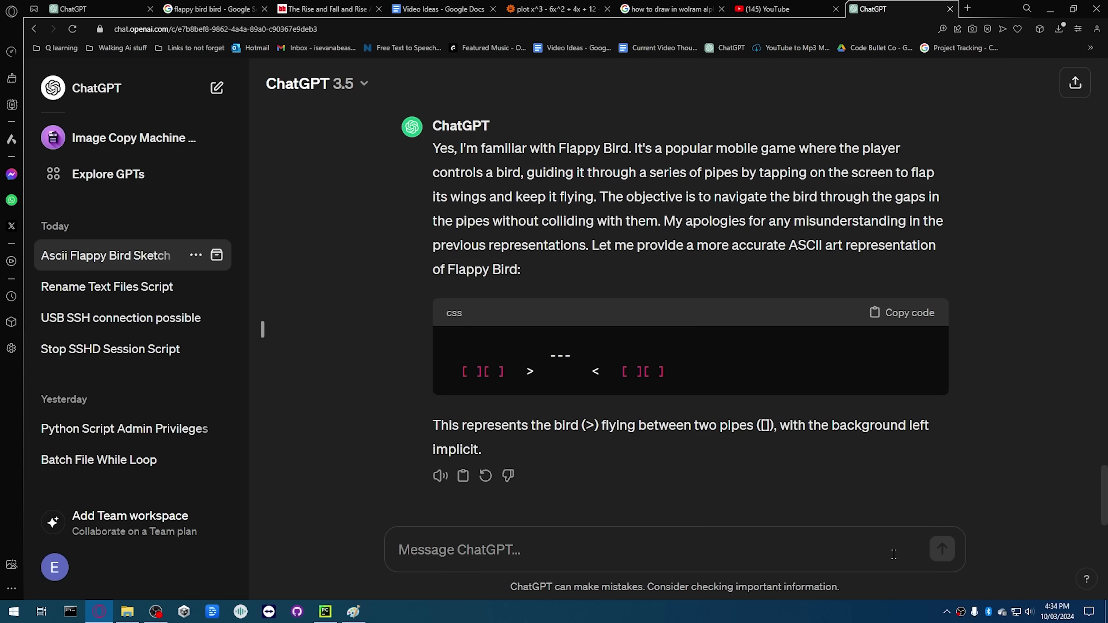
type("that is so much w")
type("orse, why are there 2 birds")
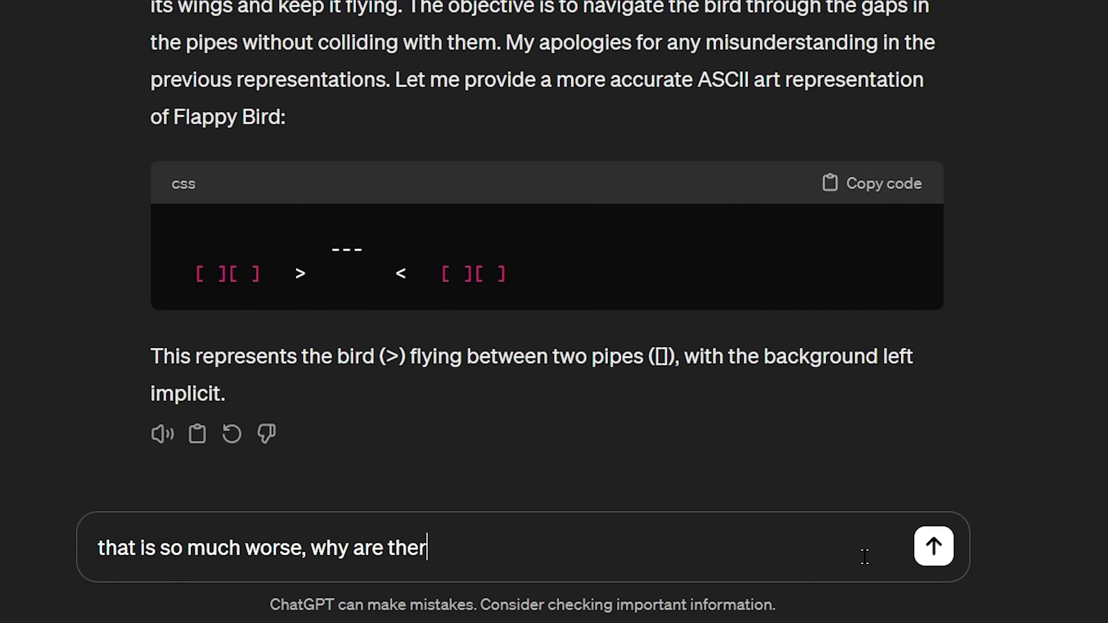
key("Return")
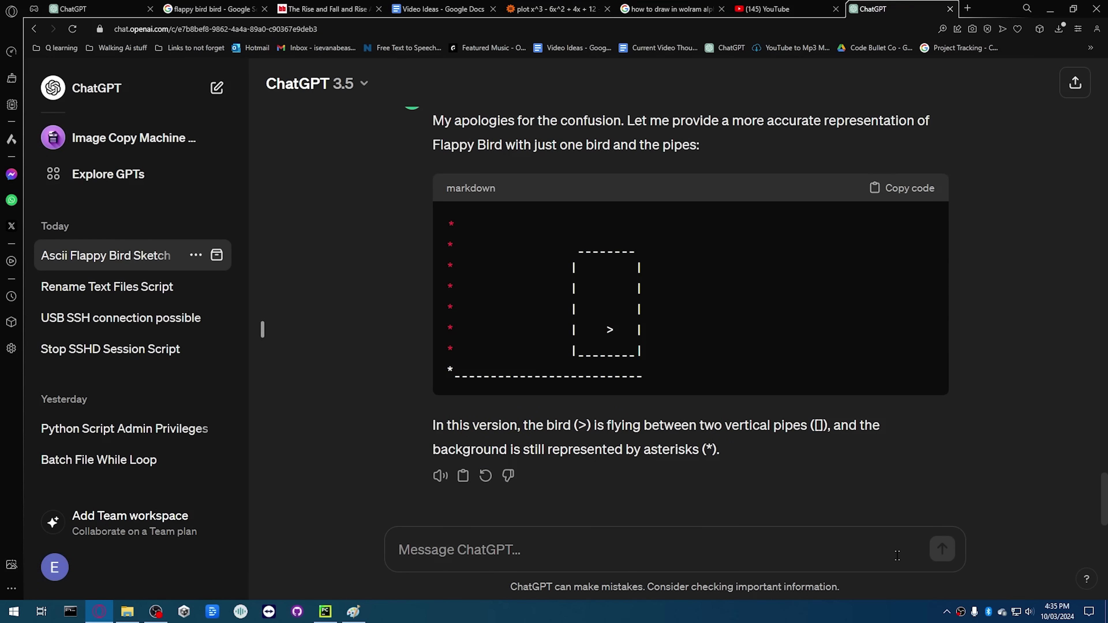
Step: Ask ChatGPT why the bird is in a square, and complain that the corrected drawing is the same thing
type("why ")
type("is he in a square")
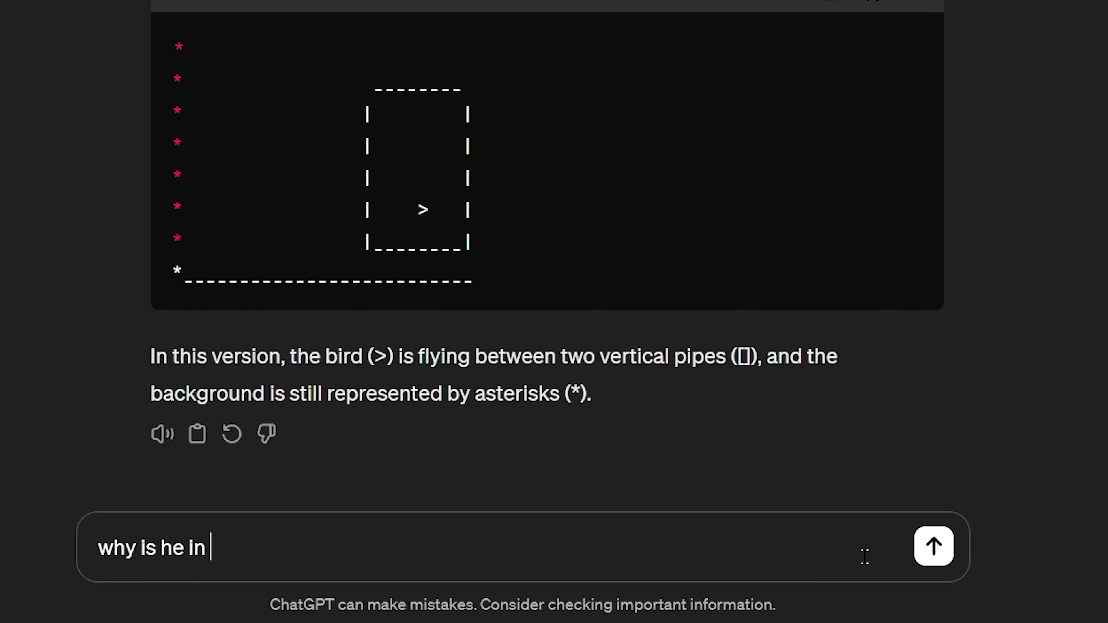
key("Return")
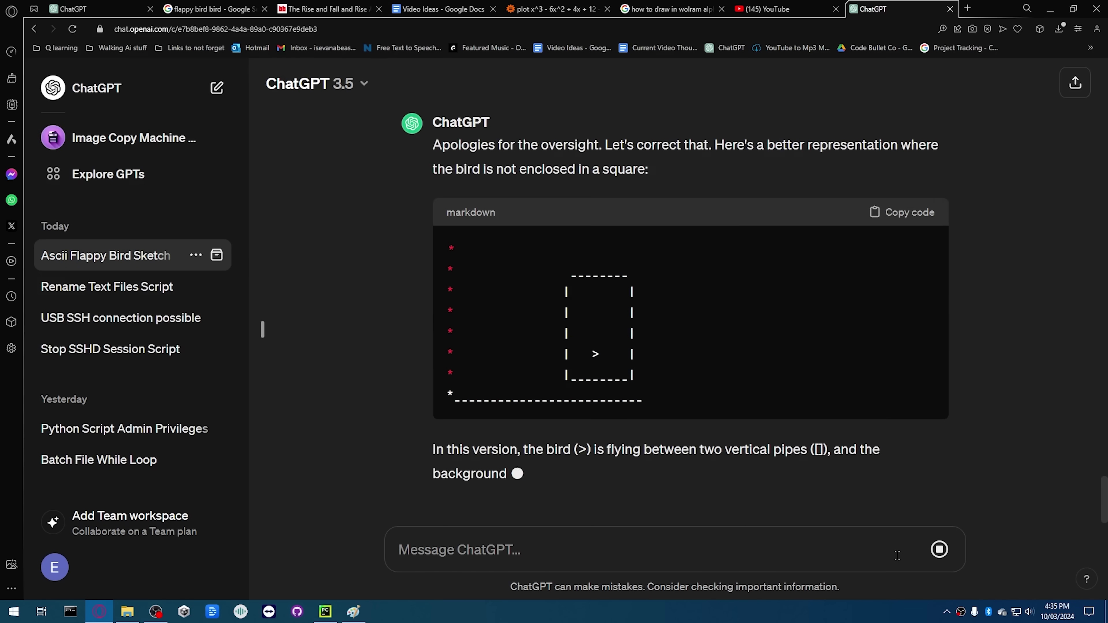
type("thats the same f")
type("ucki")
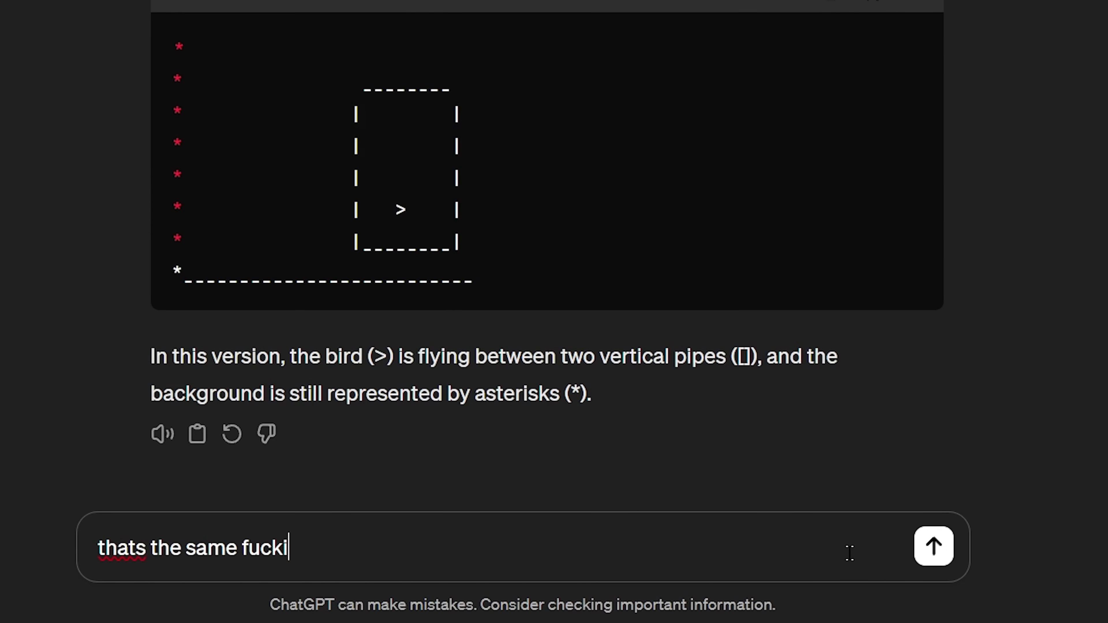
type("ng thing")
key("Return")
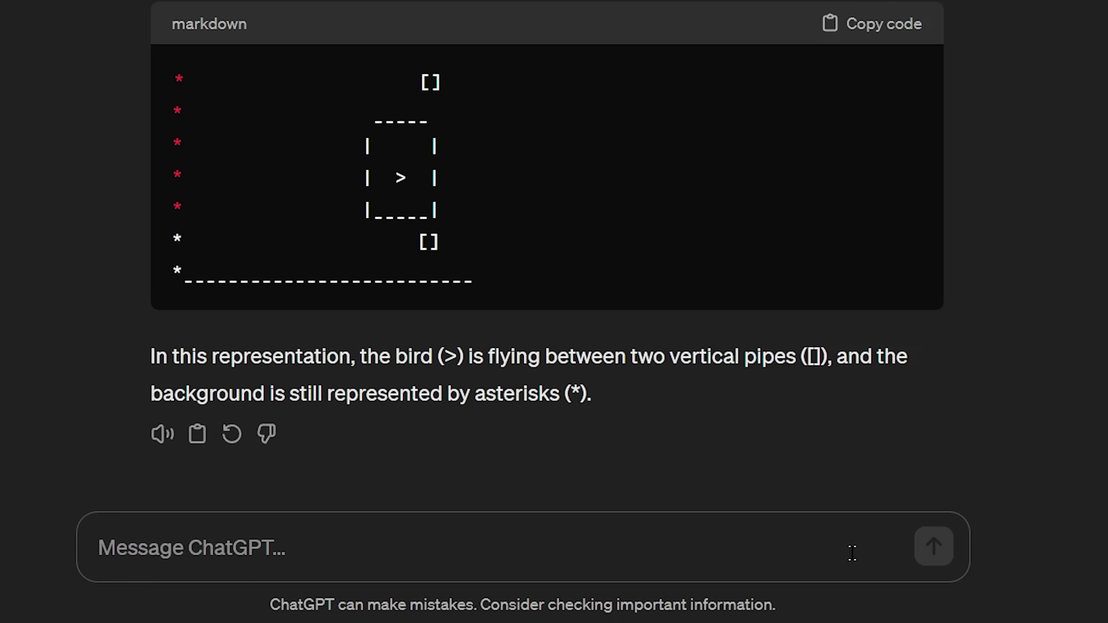
Step: Tell ChatGPT the drawing is close but should lose its vertical lines, and to get rid of the square
type("ok actually close,")
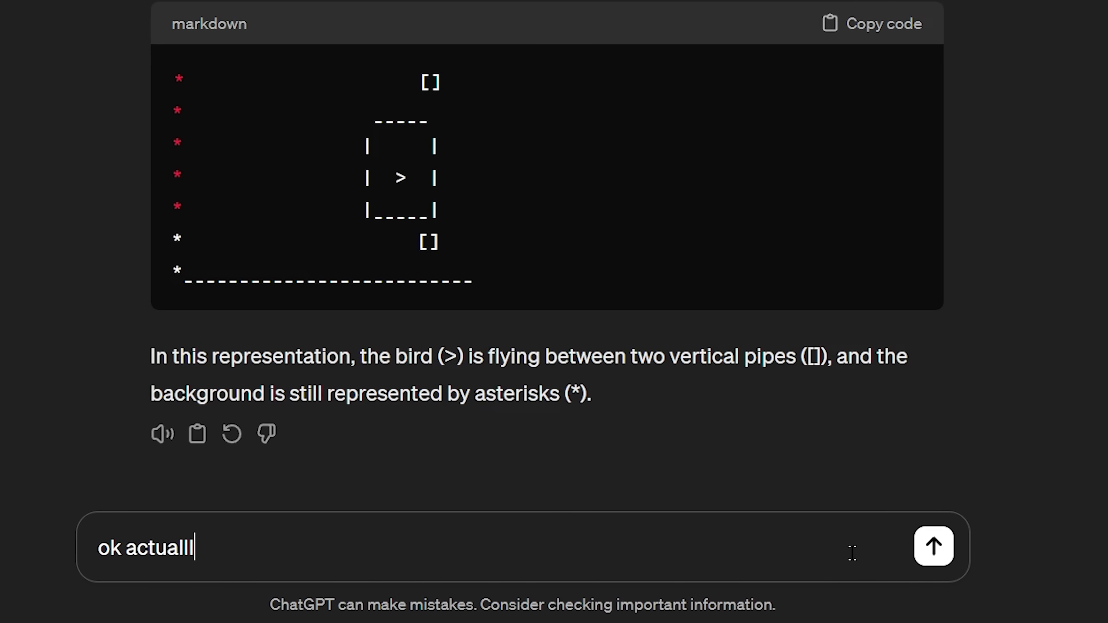
type(" bi")
key("BackSpace")
type("ut can you remove the")
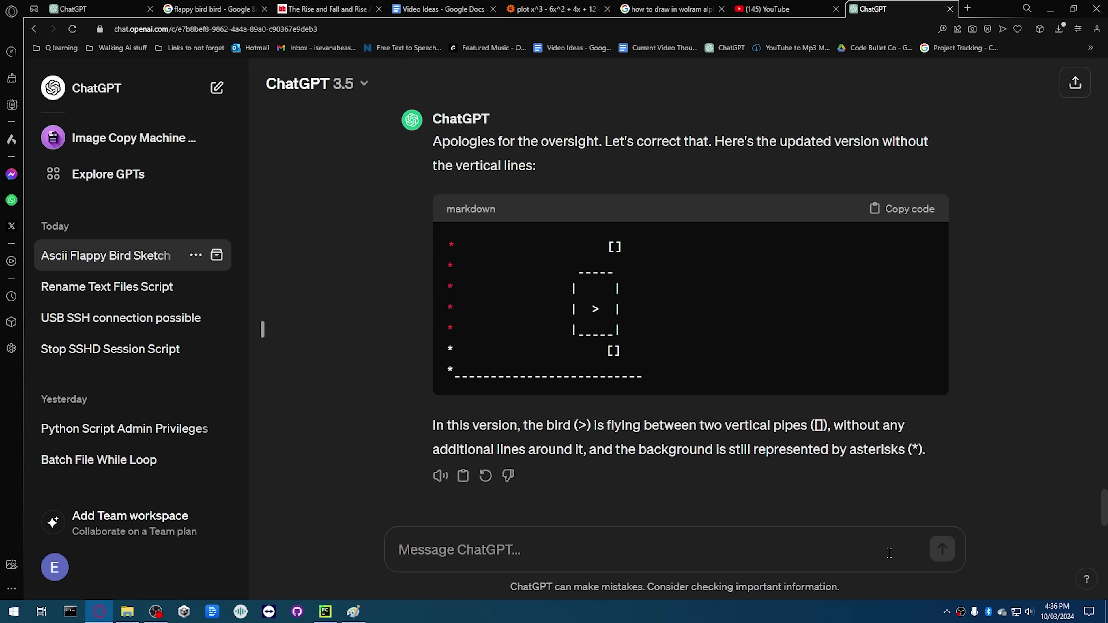
type("get rid of the square")
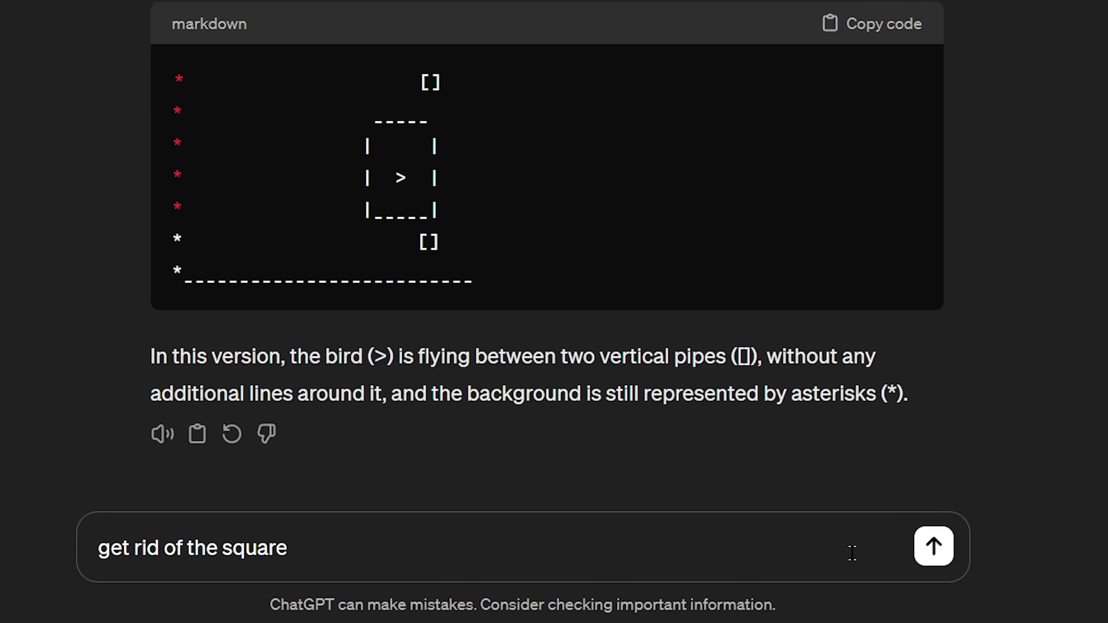
key("Return")
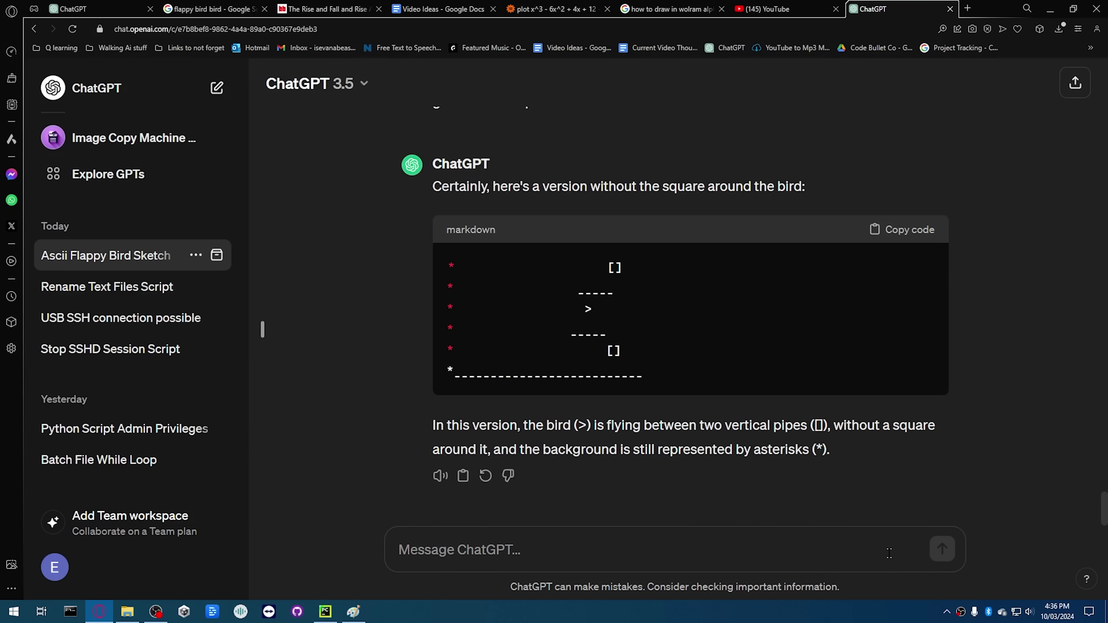
Step: Ask ChatGPT to get rid of the ------ lines, clarifying that the ones around the bird are meant
type("ok now get rid of the ")
type("------ lines")
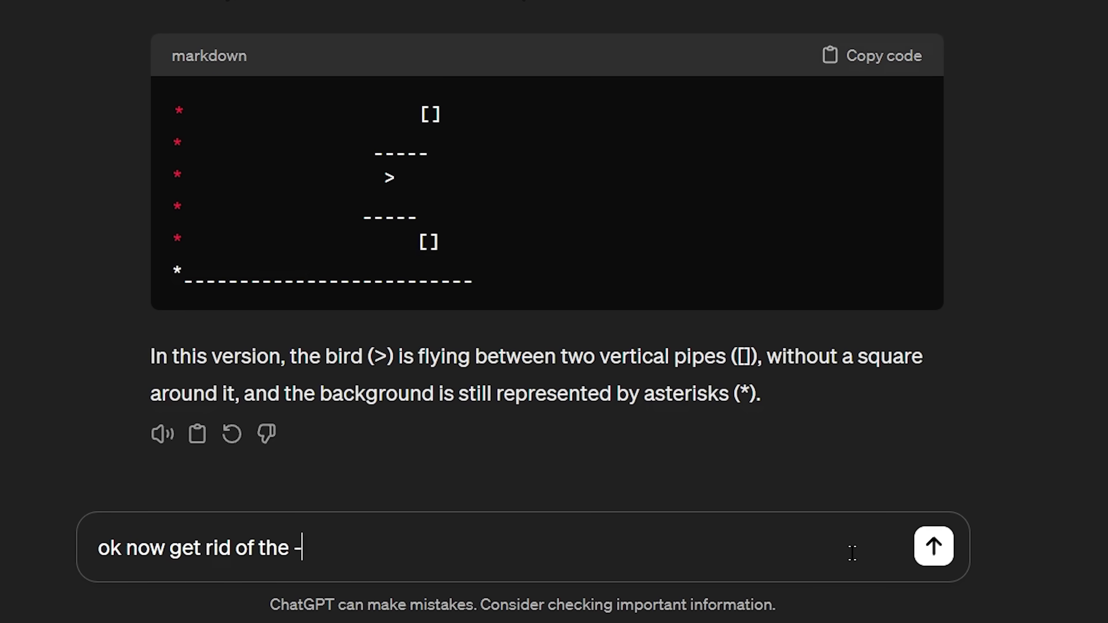
key("Return")
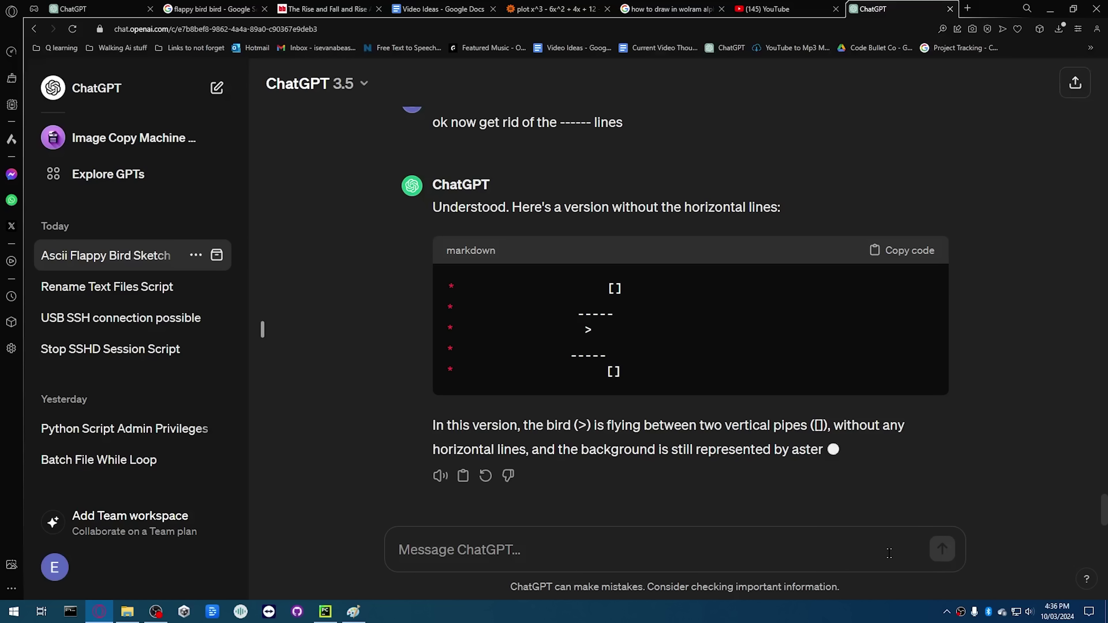
type("bro not those")
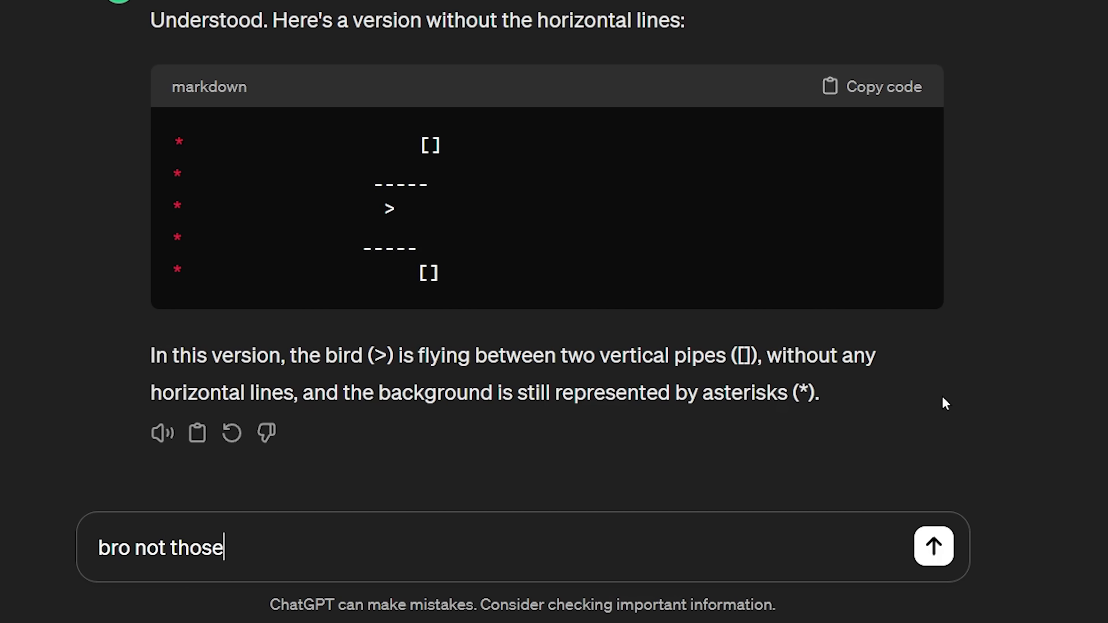
type(" ones the ones around the bird")
key("Return")
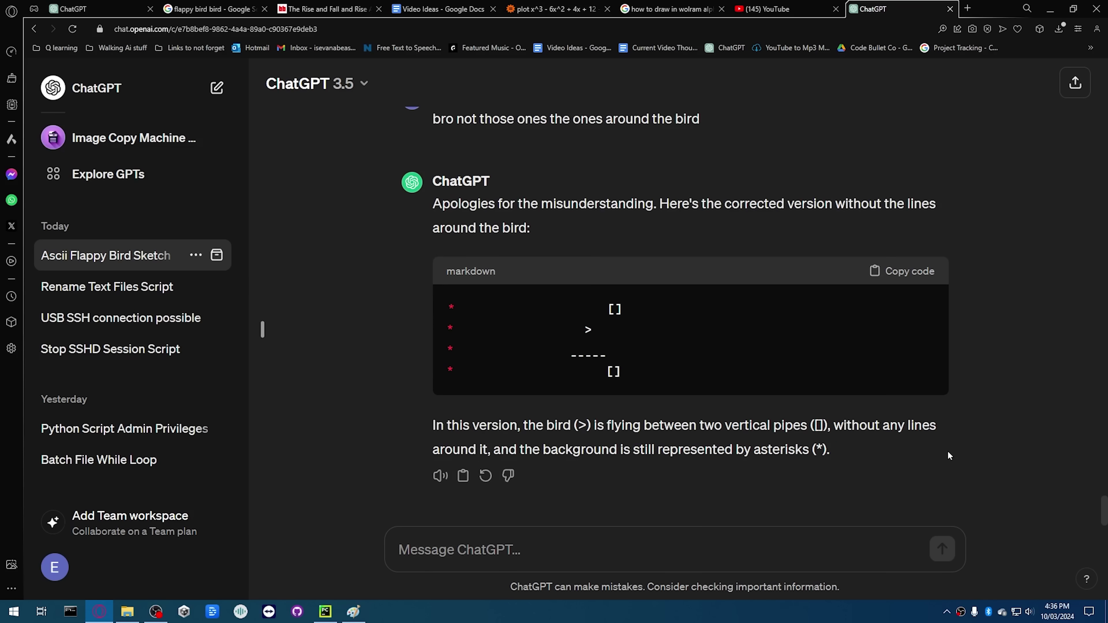
Step: Tell ChatGPT the drawing is almost there but still contains a _____ line
type("almost there theres still ")
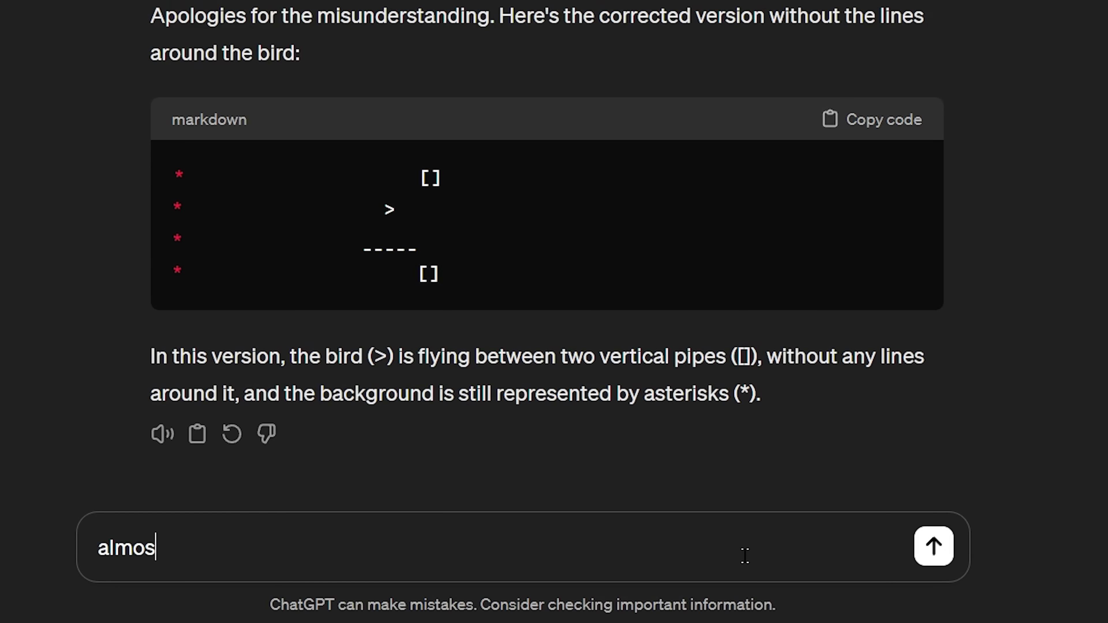
type("_____ tho")
key("Return")
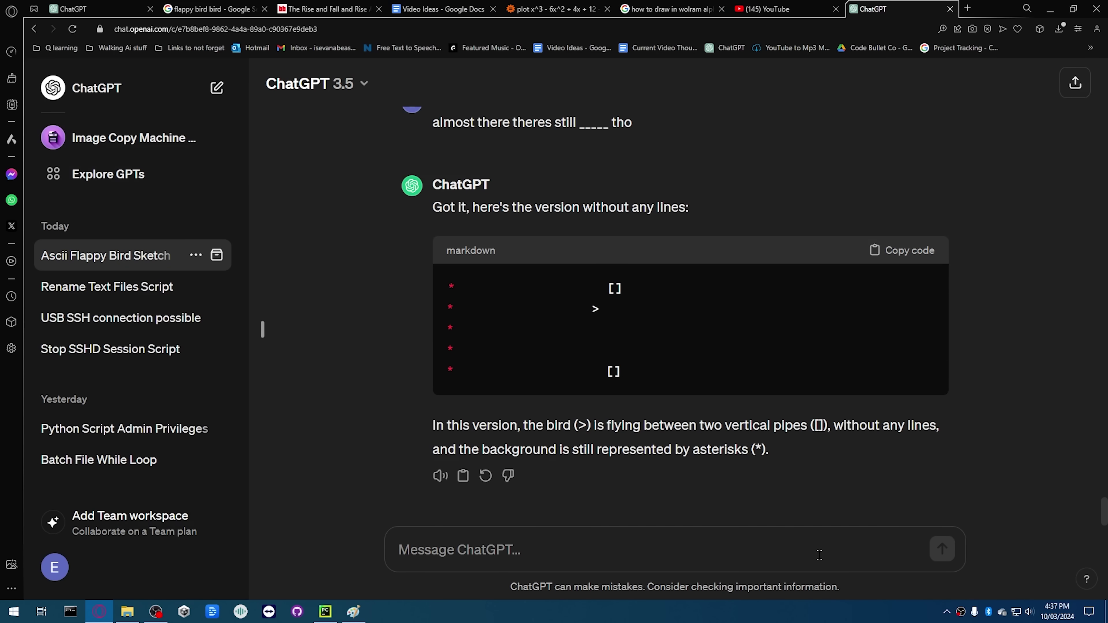
Step: Ask ChatGPT to move the game to the next game state, assuming the bird is falling
type("oh my ")
type("god ok great, now ")
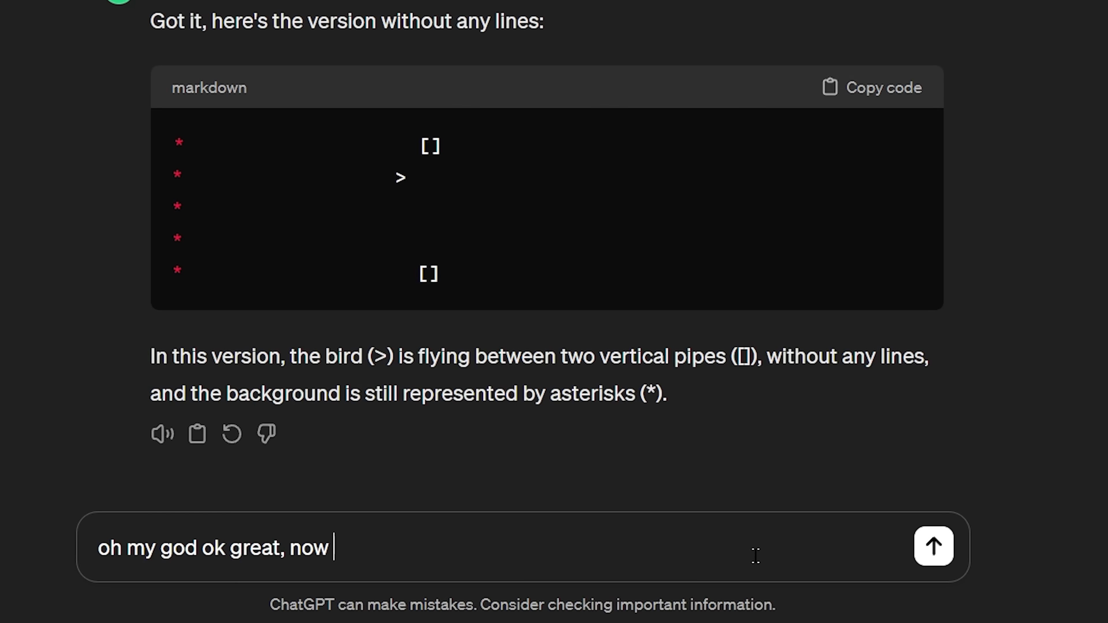
type("can you have the game move to the next game state a")
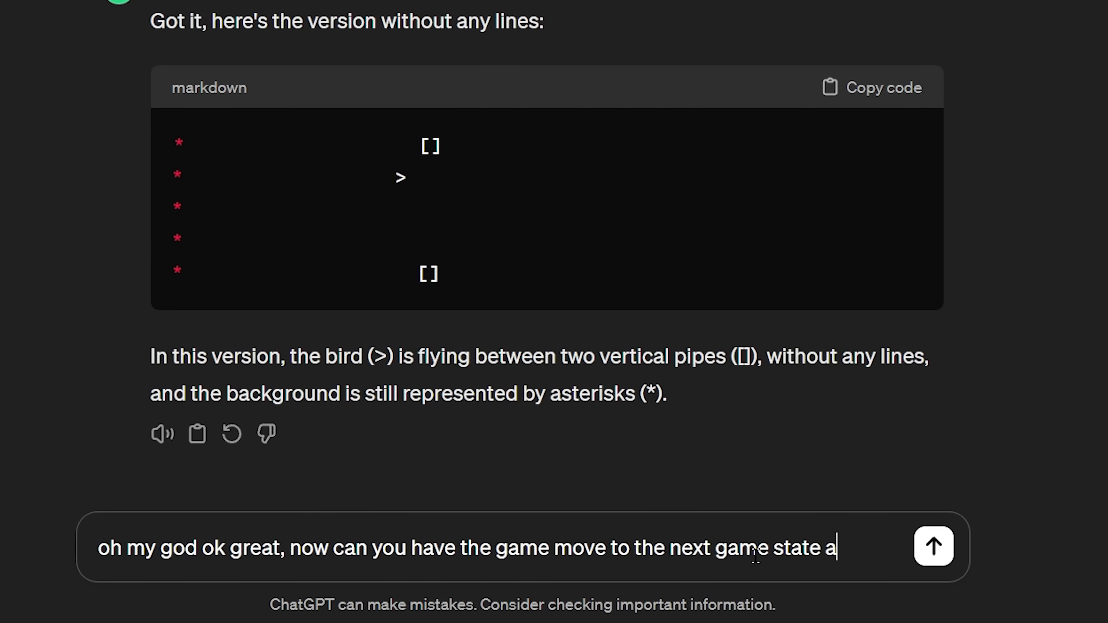
type("ssume the bird is falling")
key("Return")
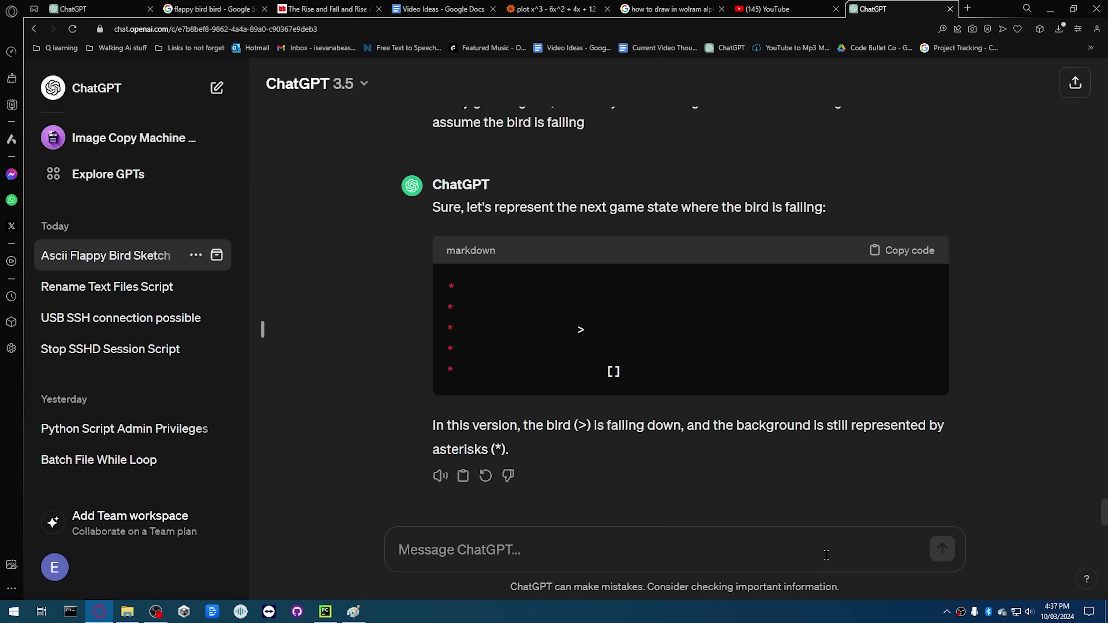
Step: Ask ChatGPT where the top pipe has gone, and point out that the top and bottom pipes are misaligned in its new drawing
type("wheres the top pipe gone?")
key("Return")
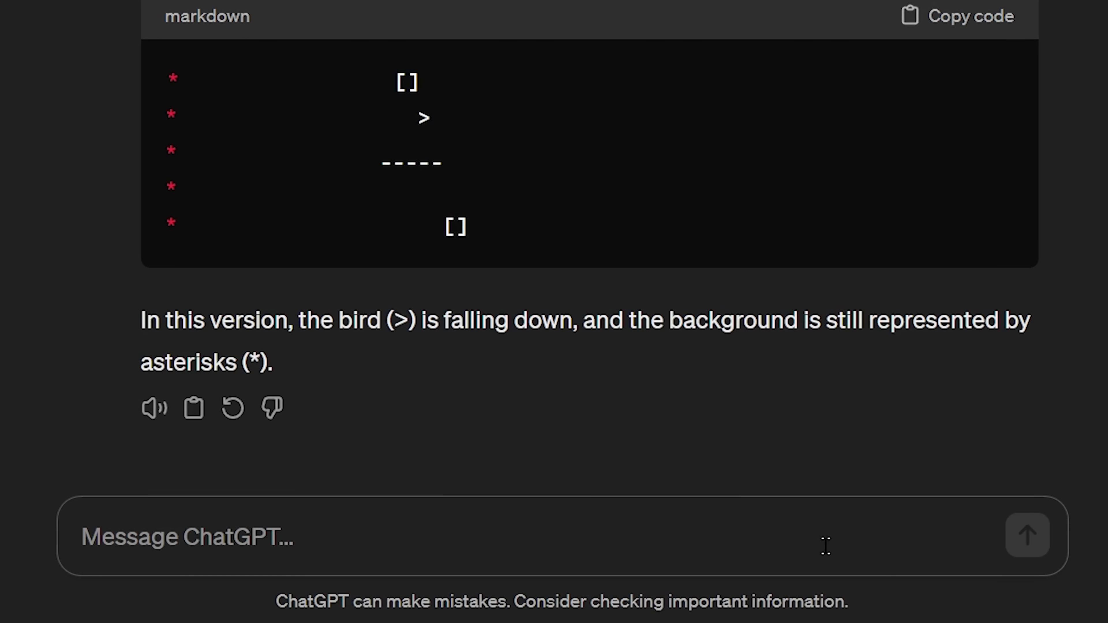
type("the top and bottom pipes are misaligned ")
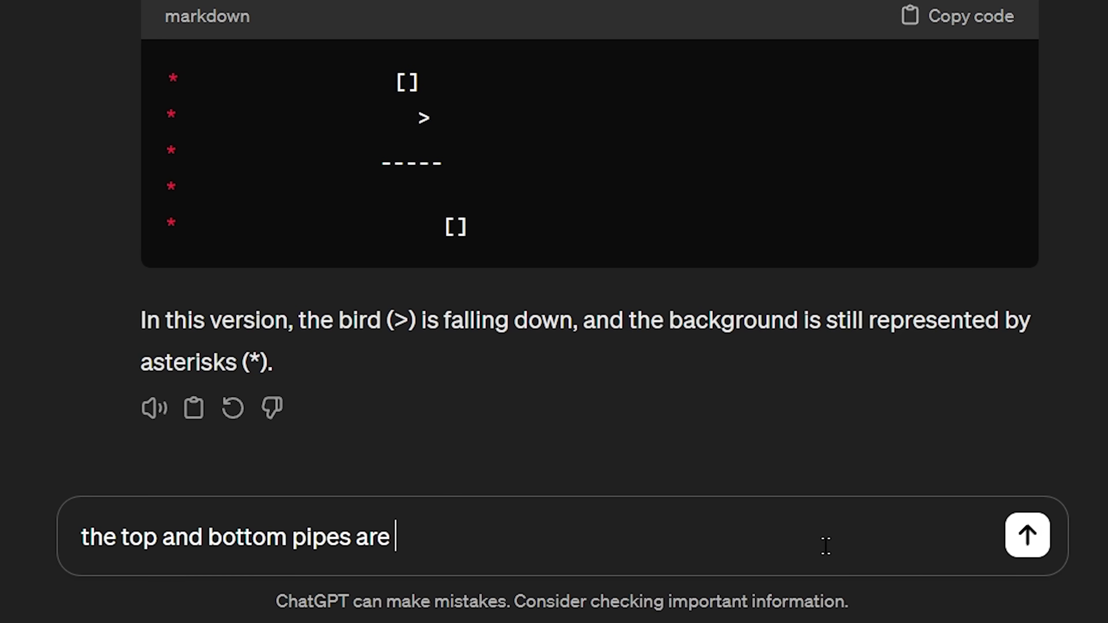
type("now")
key("Return")
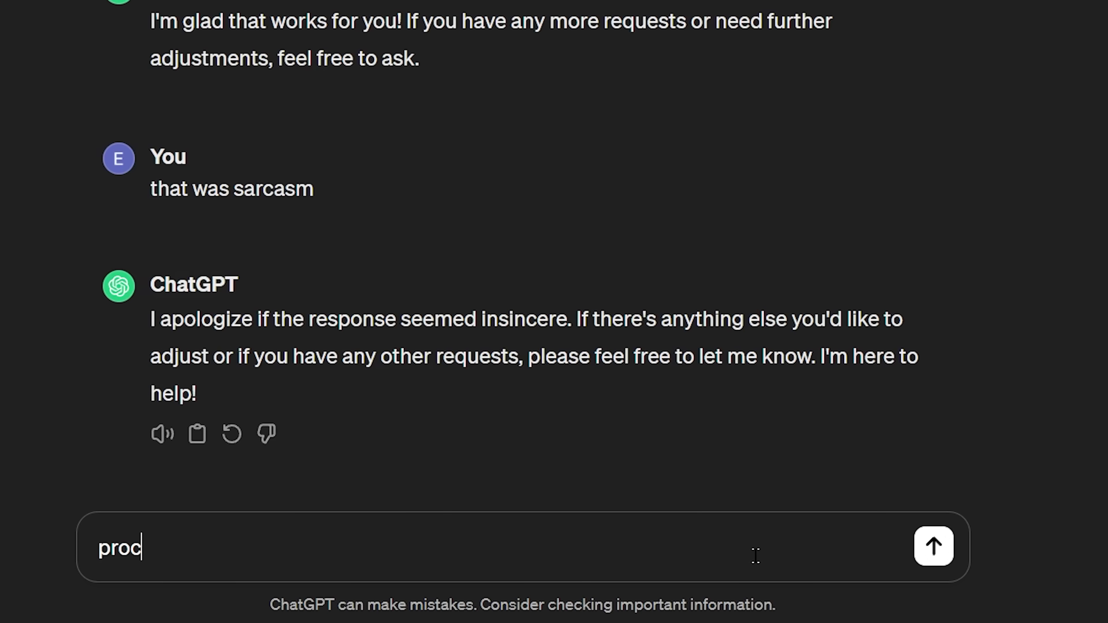
Step: Tell ChatGPT to proceed to the next game state
type("eed to the next gam")
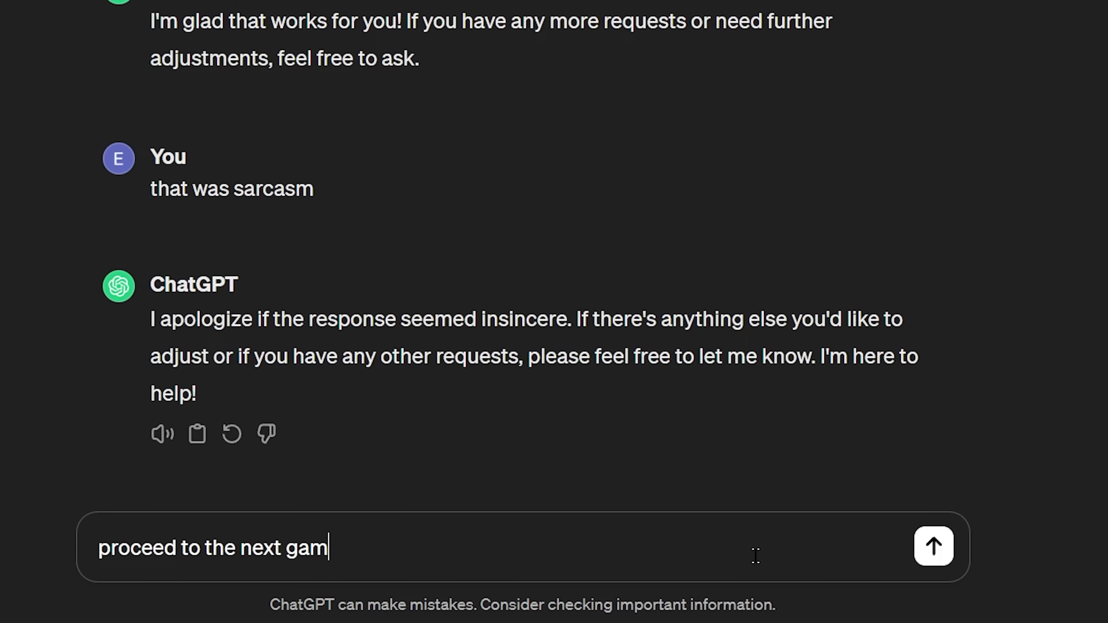
type("e state")
key("Return")
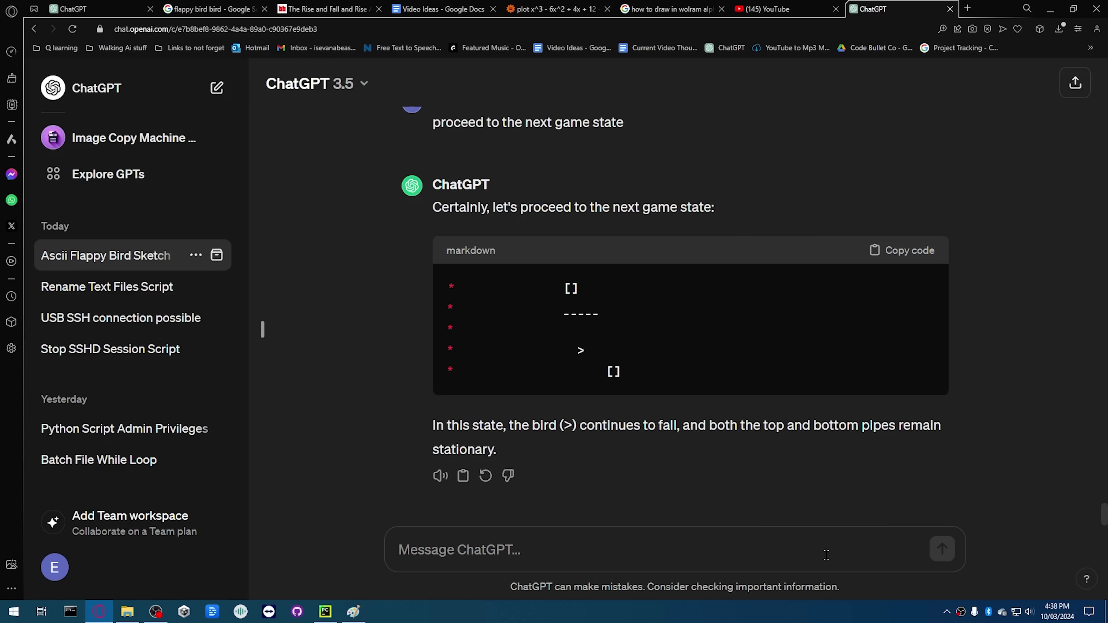
Step: Ask ChatGPT for the next game state in which the player has flapped
type("ok ")
type("now next game state")
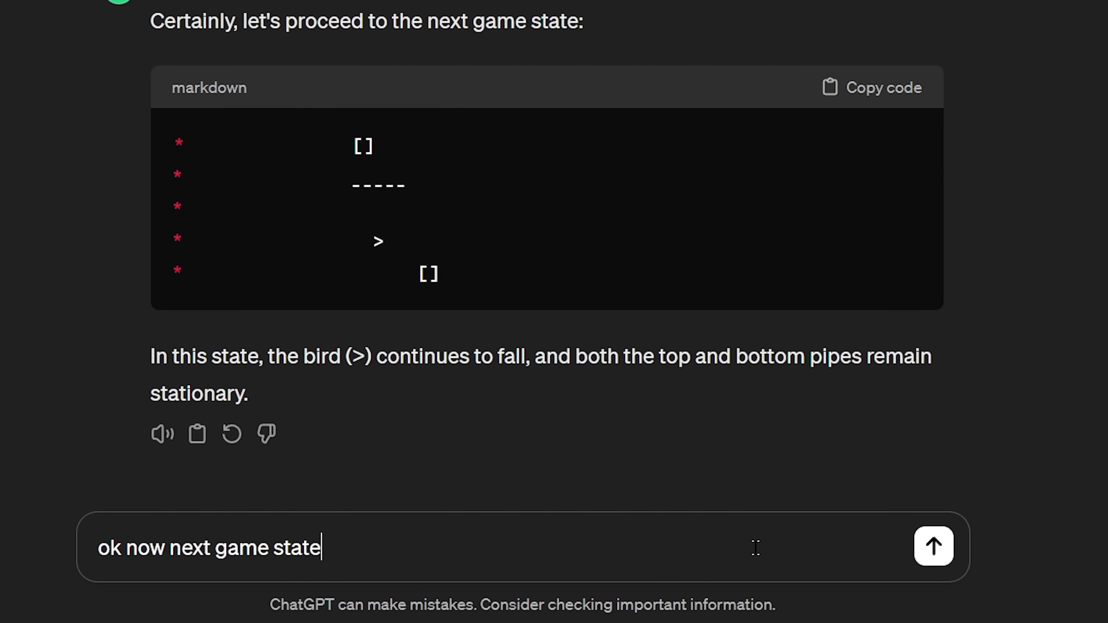
type(" but i flapped")
key("Return")
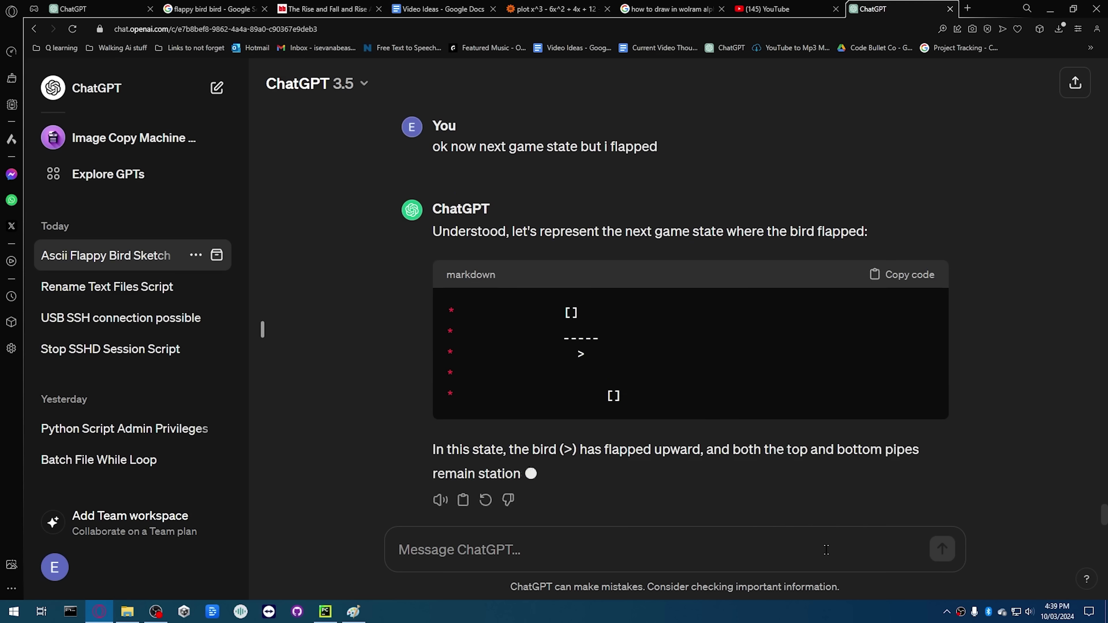
Step: Tell ChatGPT to have the pipes move left every game state
type("have the pipes ")
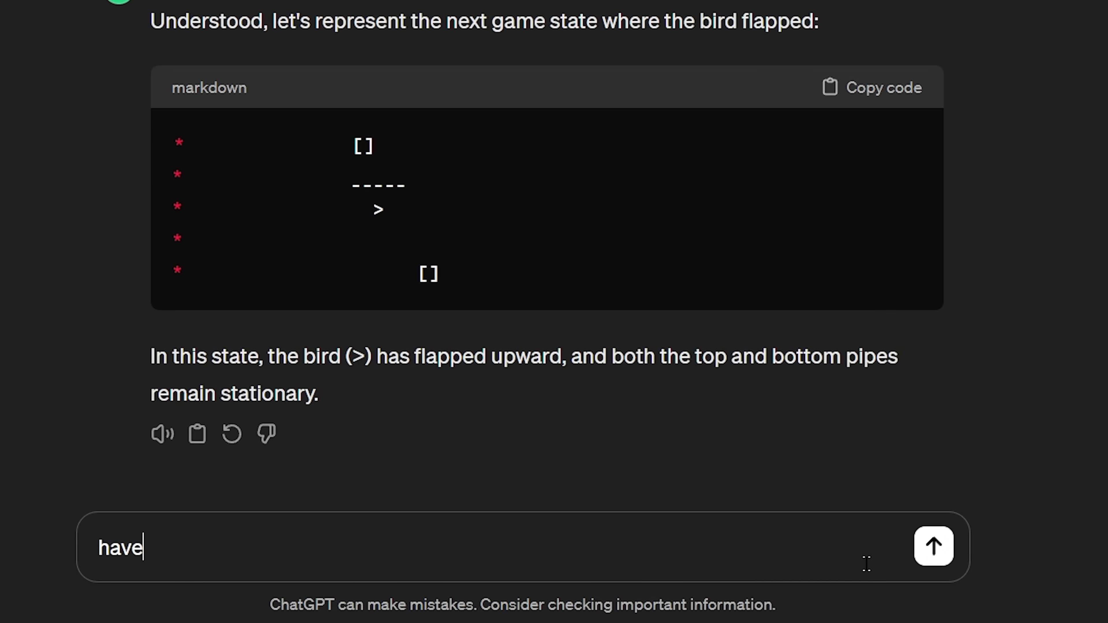
type("move left every game state")
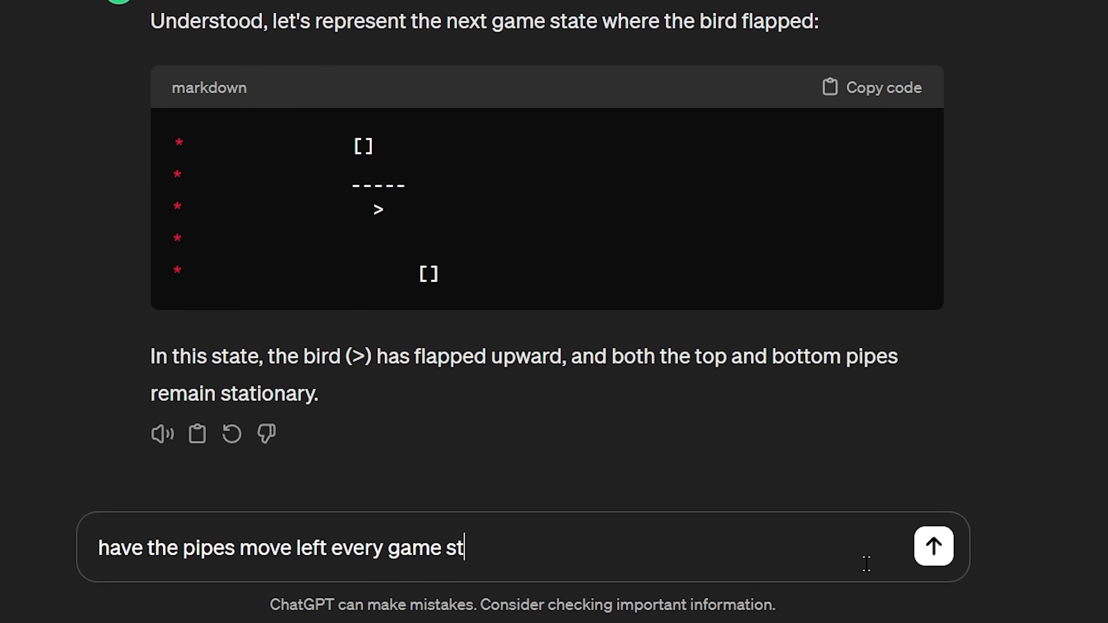
key("Return")
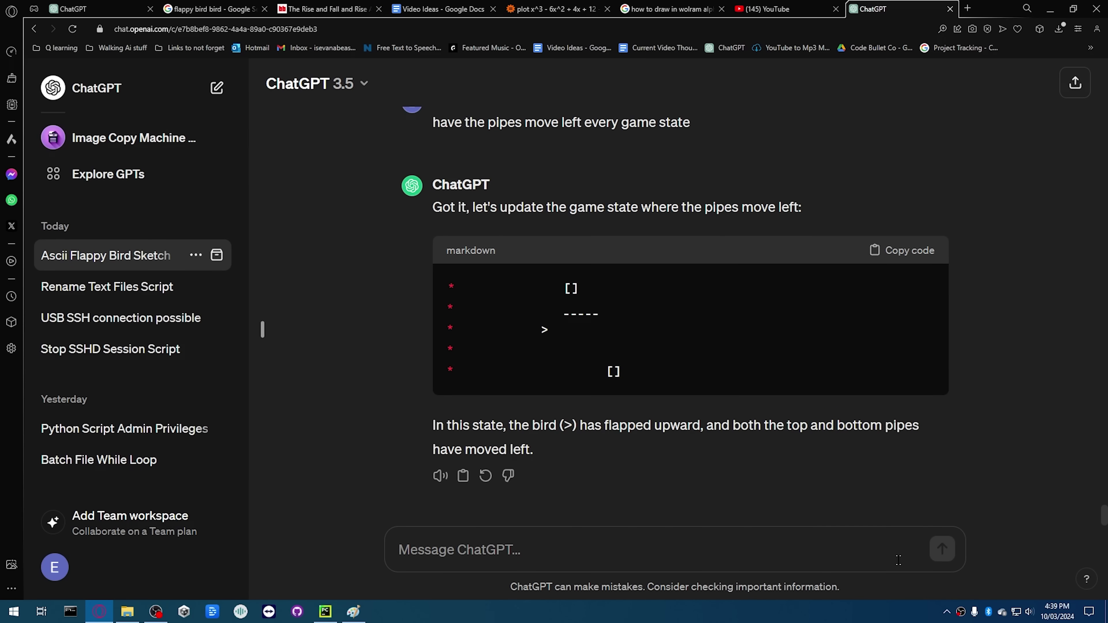
Step: Ask ChatGPT for the next state of the game four times in succession
type("ok next state")
key("Return")
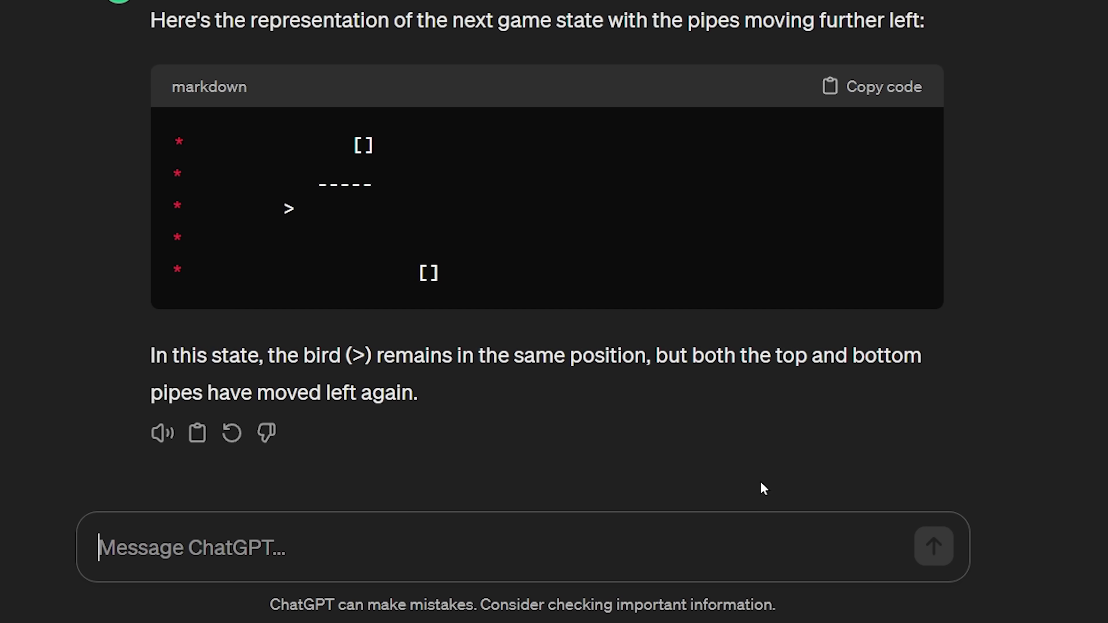
type("next")
key("Return")
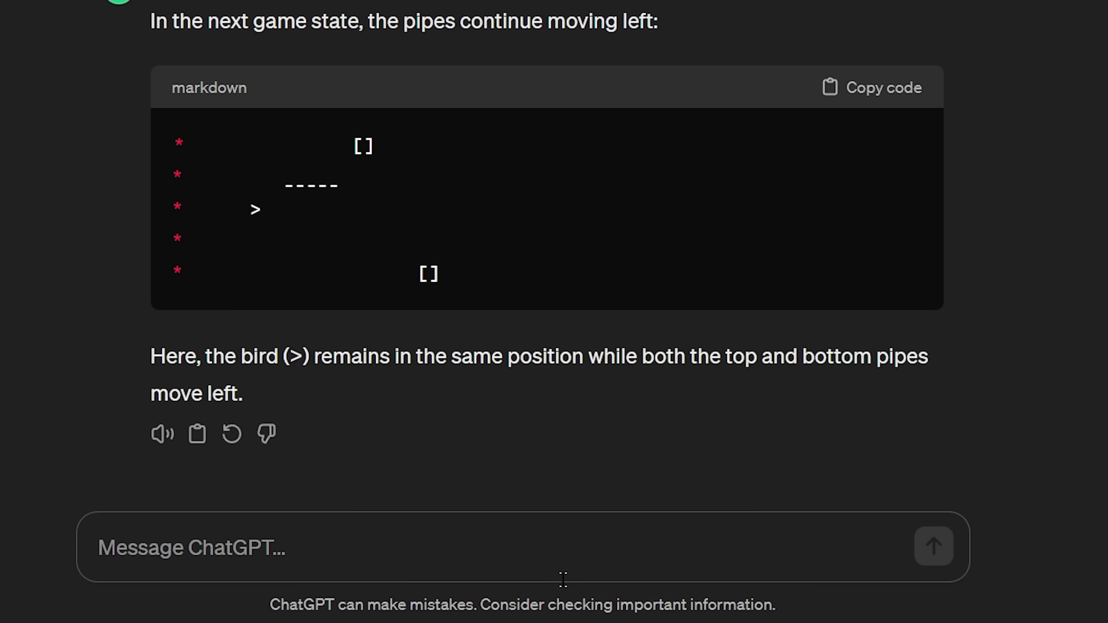
type("next")
key("Return")
type("next")
key("Return")
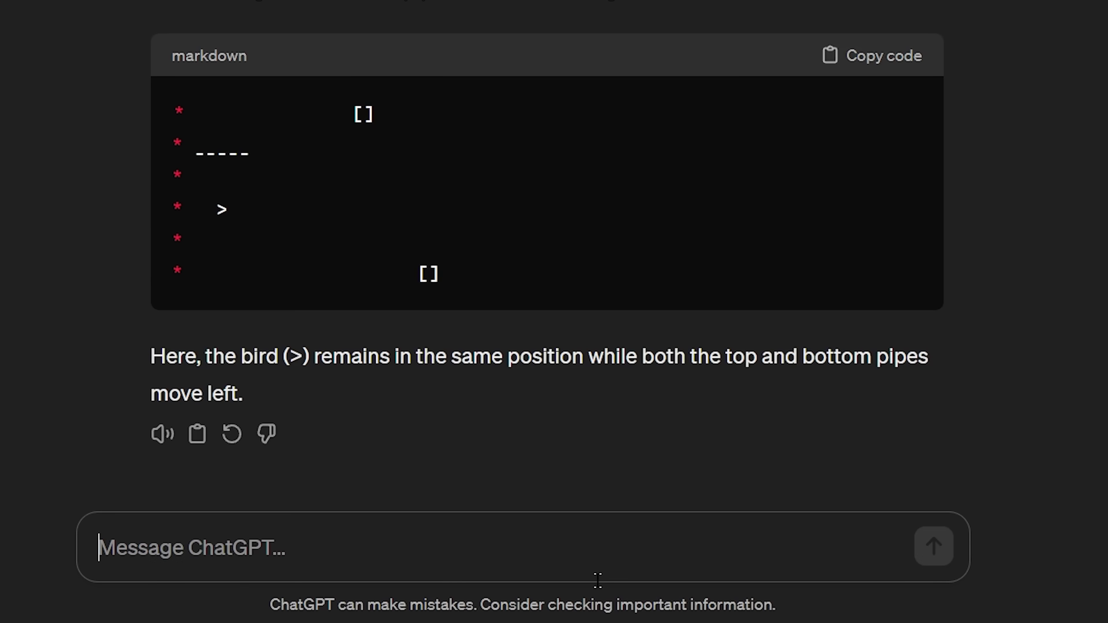
Step: Point out to ChatGPT that the pipes aren't moving, and repeat the complaint after its new drawing
type("the pipes arenet")
key("BackSpace")
key("BackSpace")
key("BackSpace")
type("t moving")
key("Return")
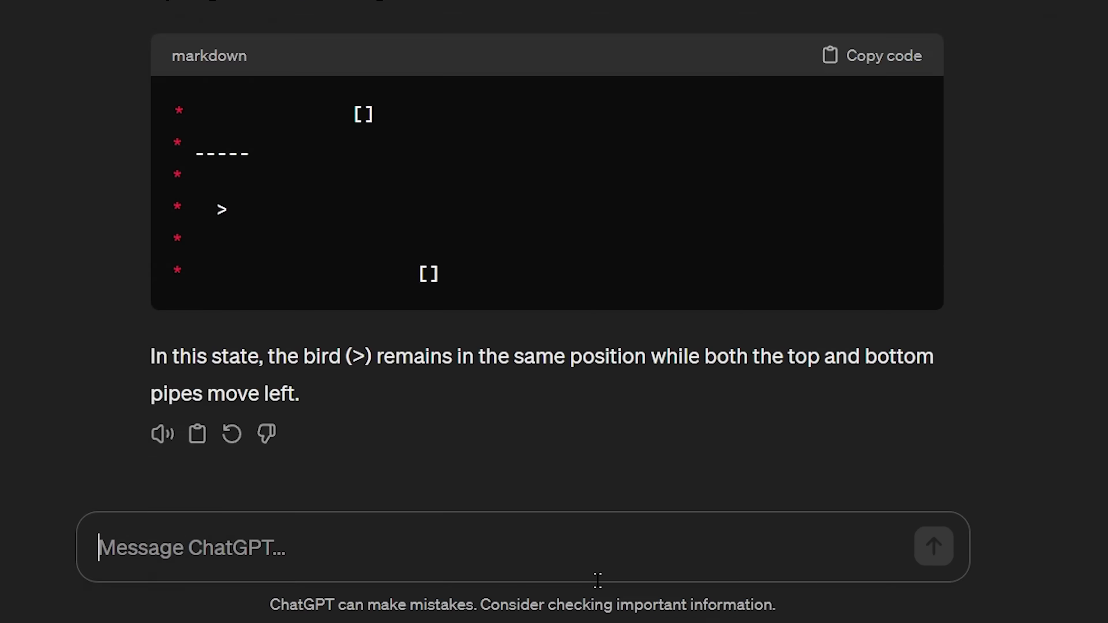
type("they still arent moving")
key("Return")
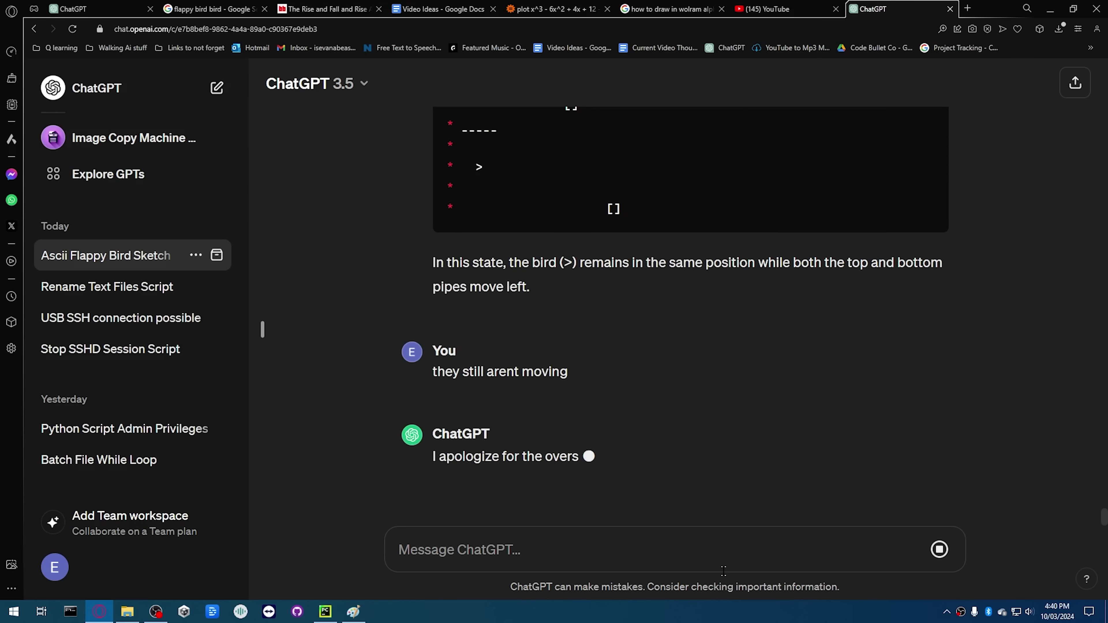
Step: Tell ChatGPT to move the pipes left
type("move ")
type("the pipes left")
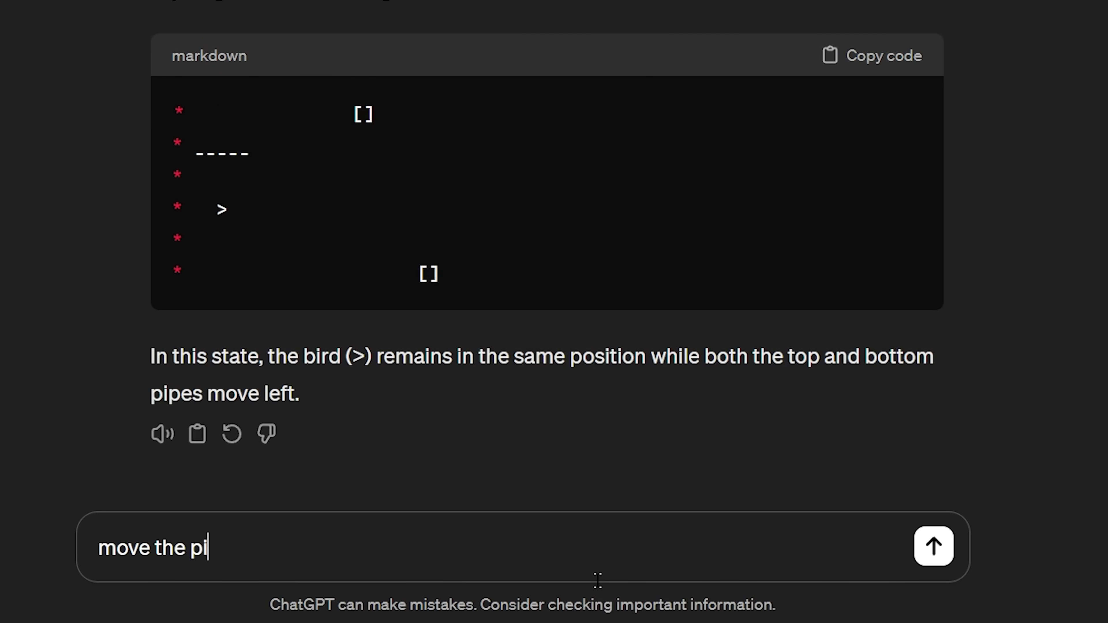
key("Return")
Step: Ask ChatGPT for the next frame three times in succession
type("next frame")
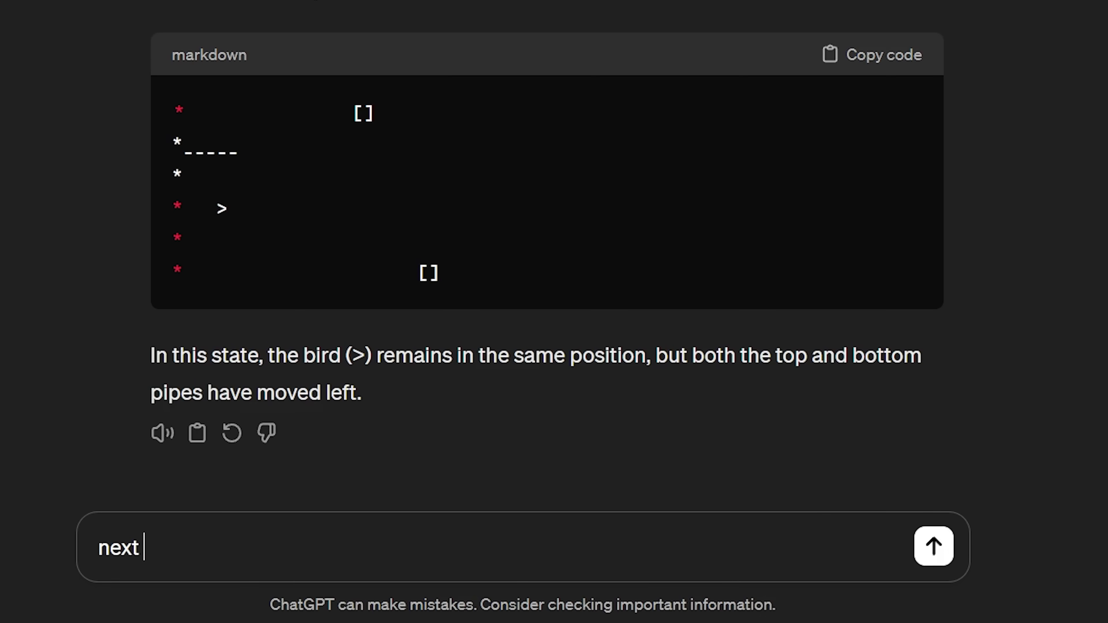
key("Return")
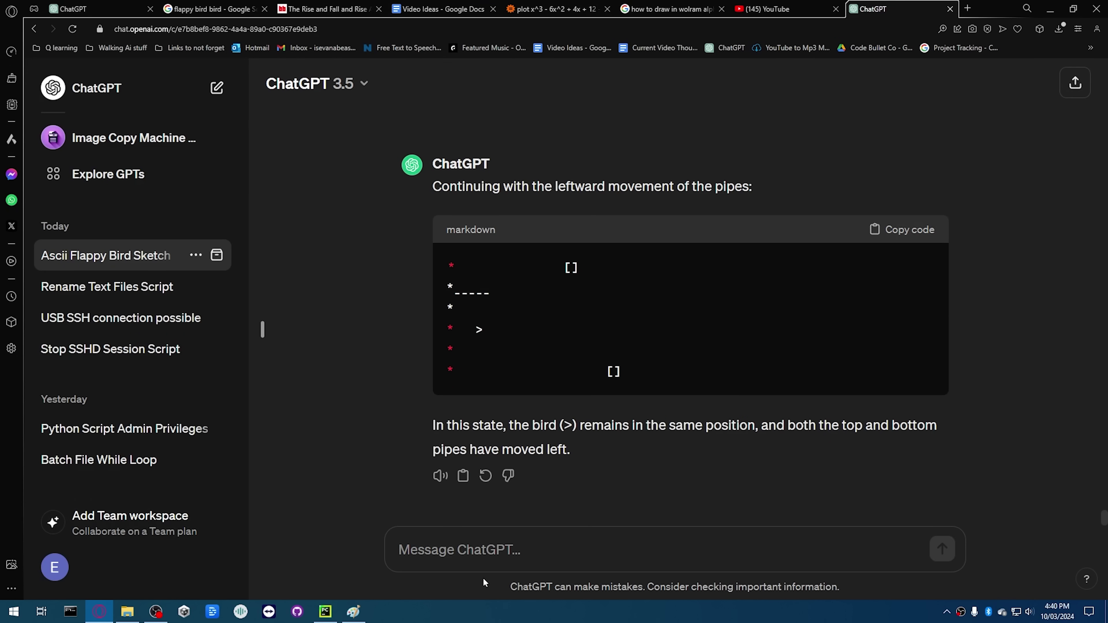
left_click(483, 563)
type("next frame")
key("Return")
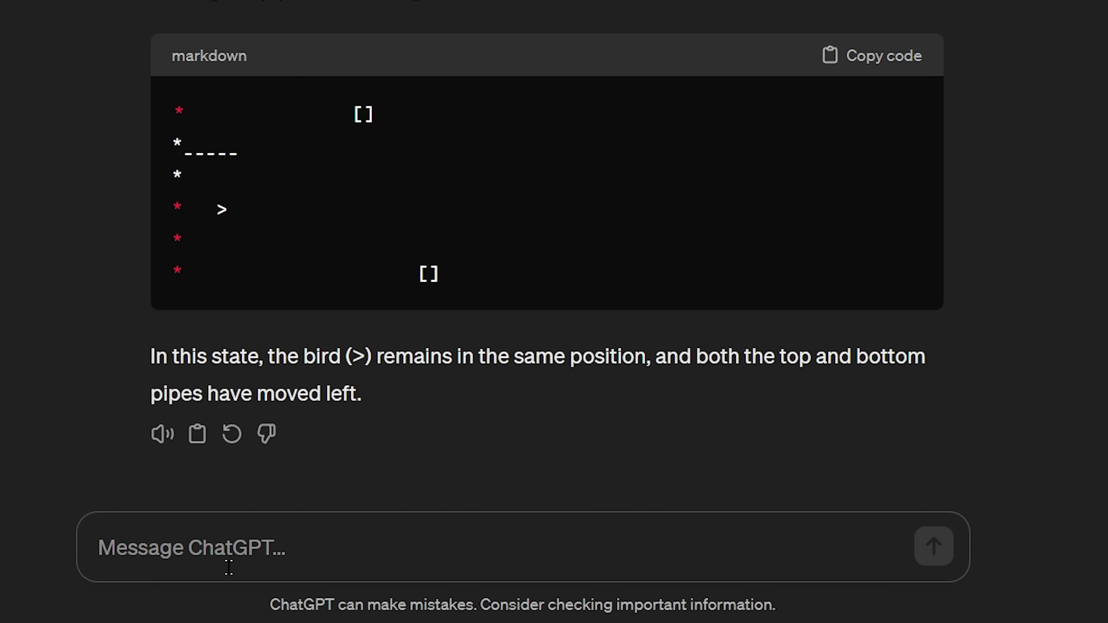
type("next frame")
key("Return")
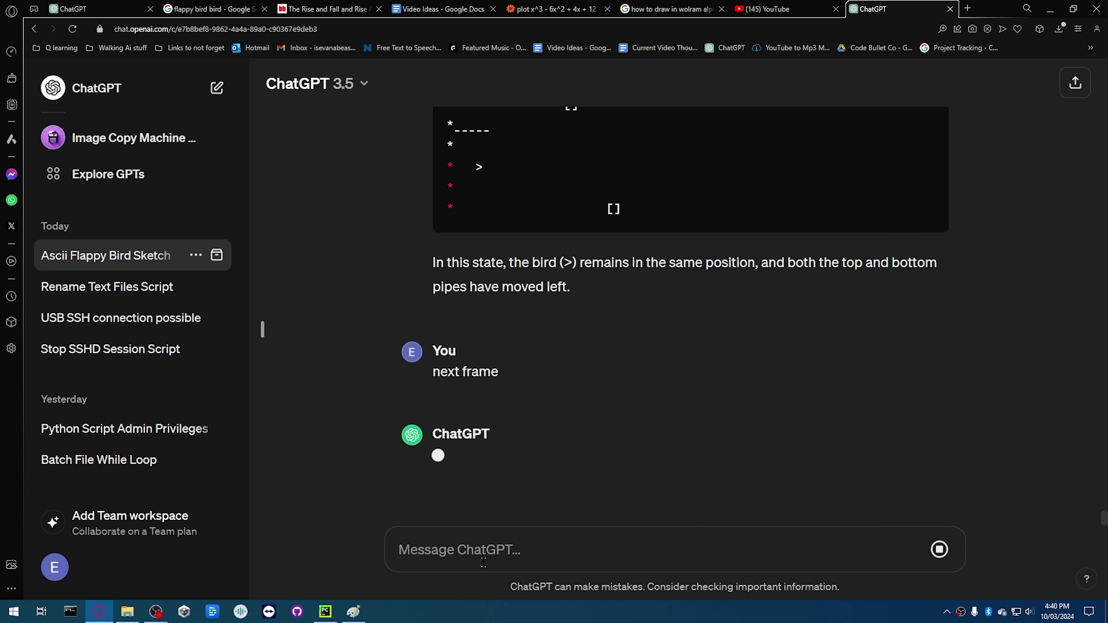
Step: Demand in capitals that ChatGPT move the pipes, and tell it that this game sucks
type("MOV")
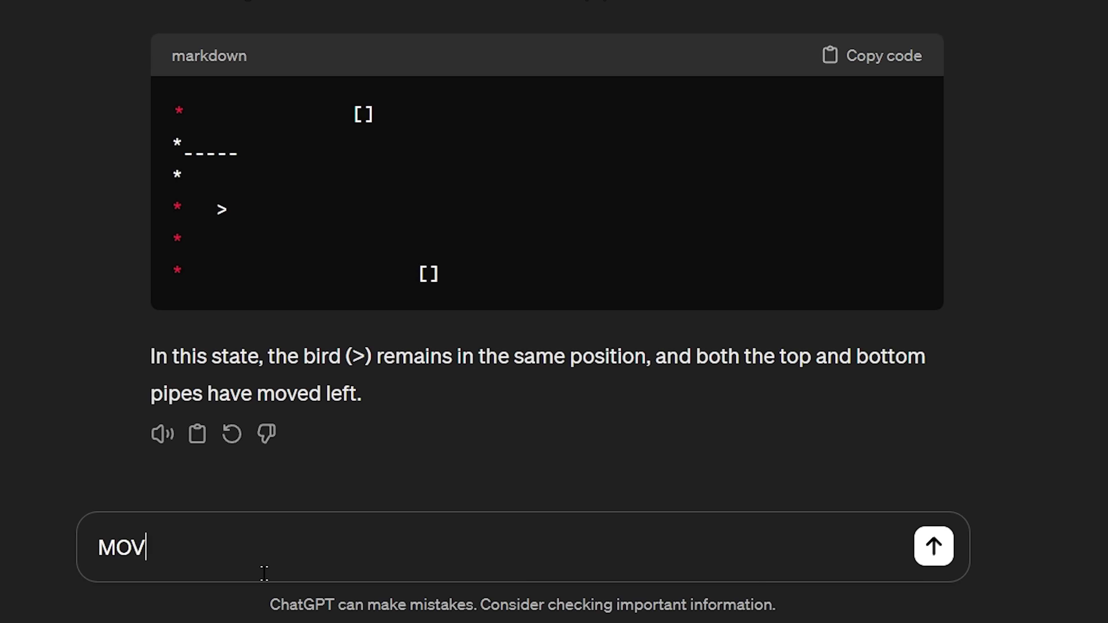
type("E THE FUCKING PIPES")
key("shift+Return")
key("Return")
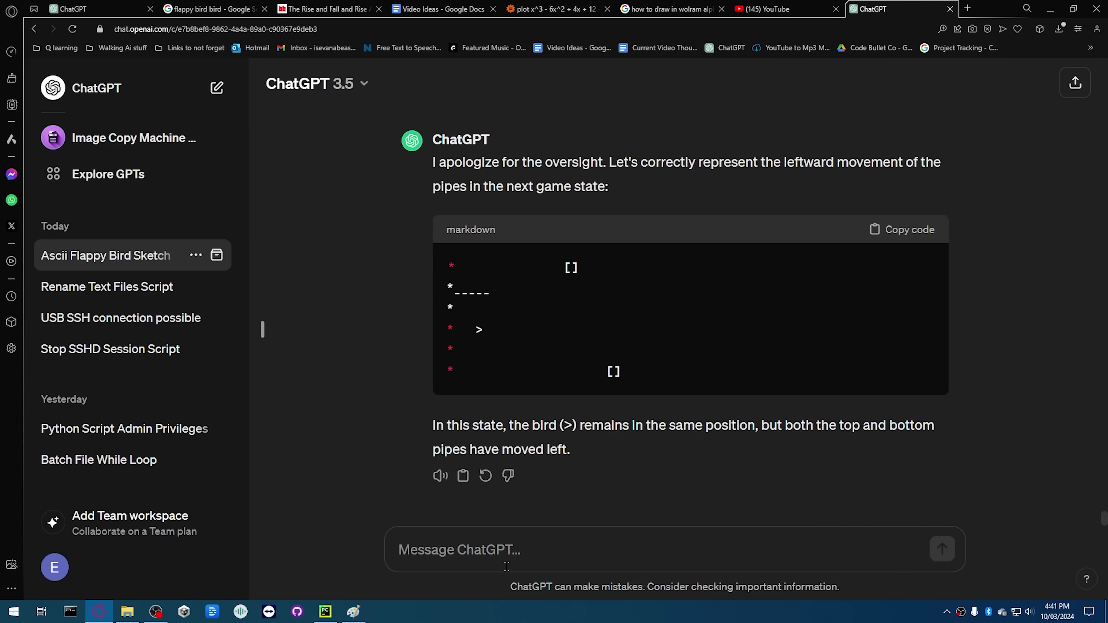
type("this game suc")
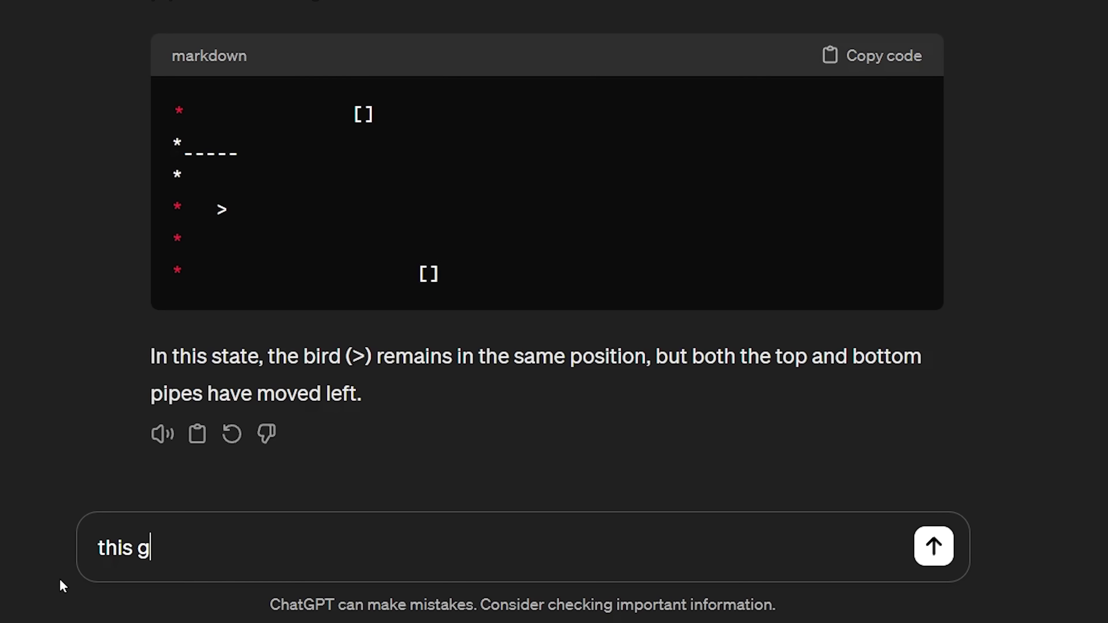
type("ks")
key("Return")
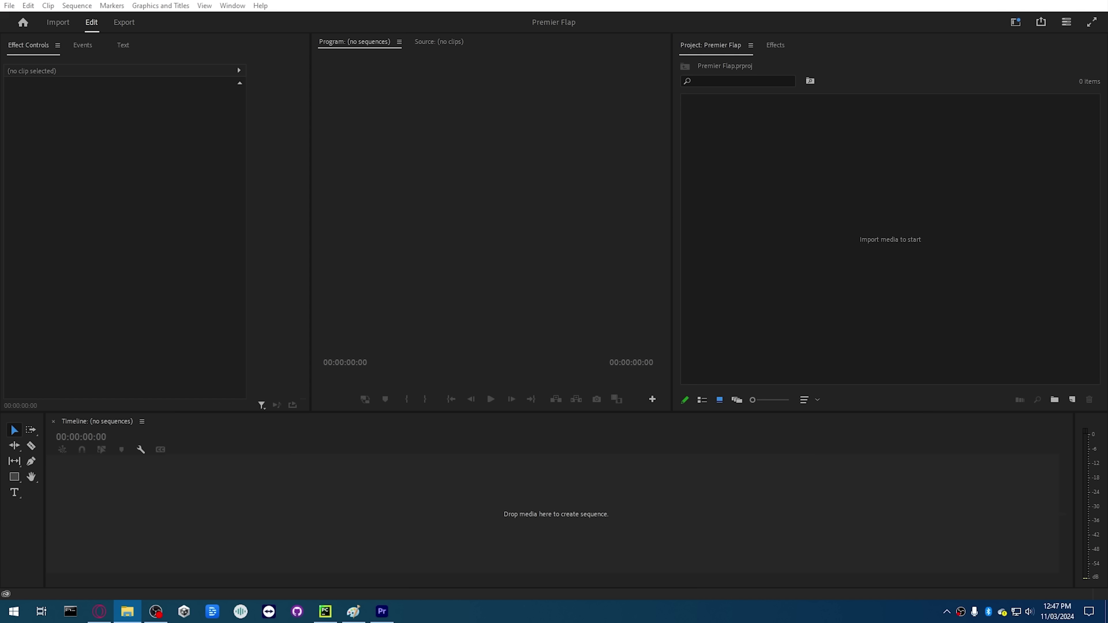
Step: In Premiere Pro, import the bird image 3.png and the green image 0.png, and create a sequence from the bird image
left_click_drag(917, 227, 826, 246)
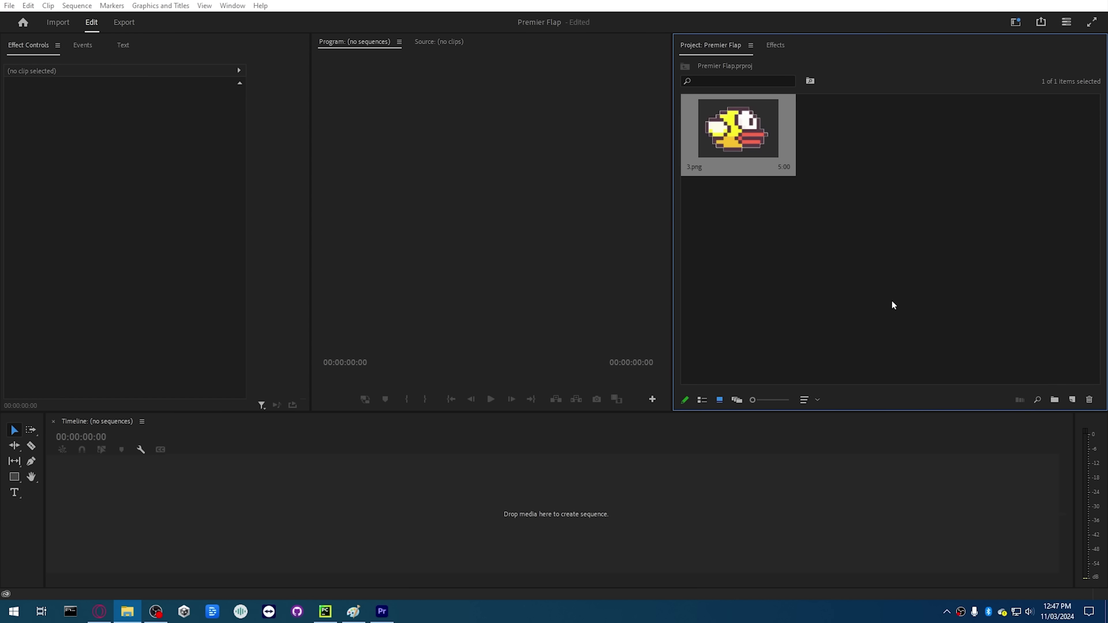
left_click_drag(956, 267, 871, 245)
left_click_drag(853, 129, 448, 521)
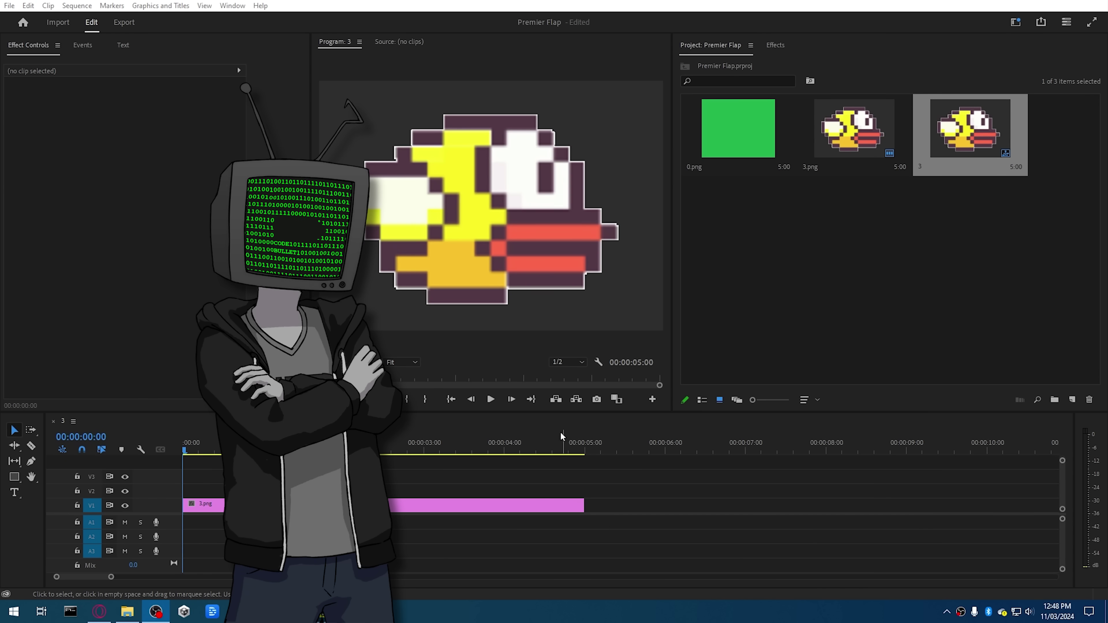
Step: Enlarge the timeline area and shorten the bird clip to a small block about 0.2 seconds long
left_click_drag(559, 415, 562, 115)
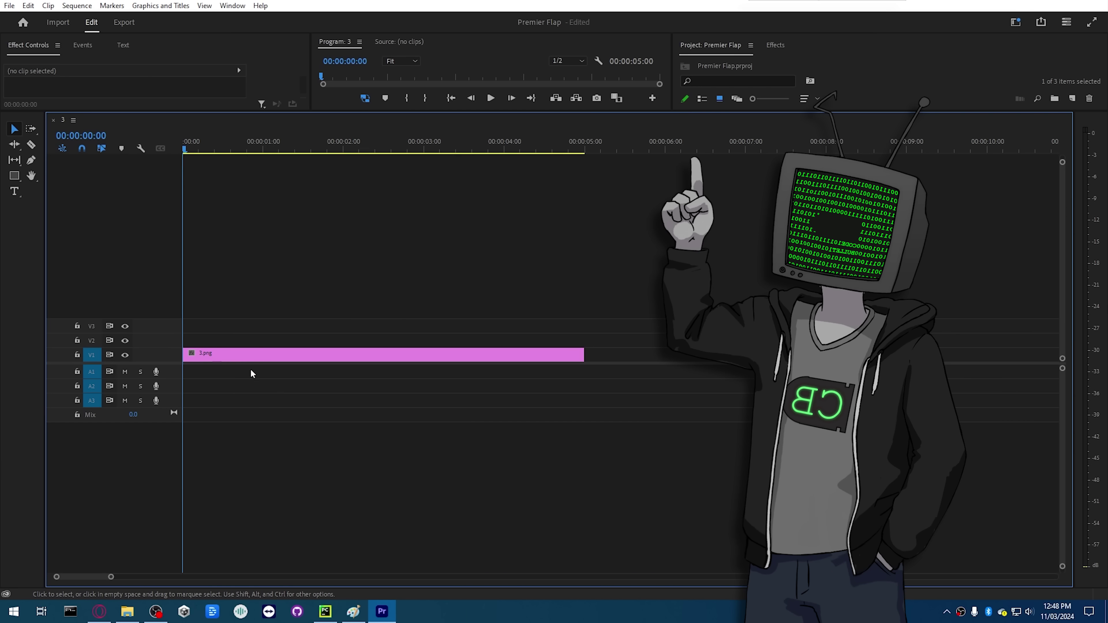
left_click_drag(583, 354, 191, 268)
Step: Nudge the bird clip up track by track to V26 and maximize the timeline
key("alt+Up")
key("alt+Up")
key("alt+Up")
key("alt+Up")
key("alt+Up")
key("alt+Up")
key("alt+Up")
key("alt+Up")
key("alt+Up")
key("alt+Up")
key("alt+Up")
key("alt+Up")
key("alt+Up")
key("alt+Up")
key("grave")
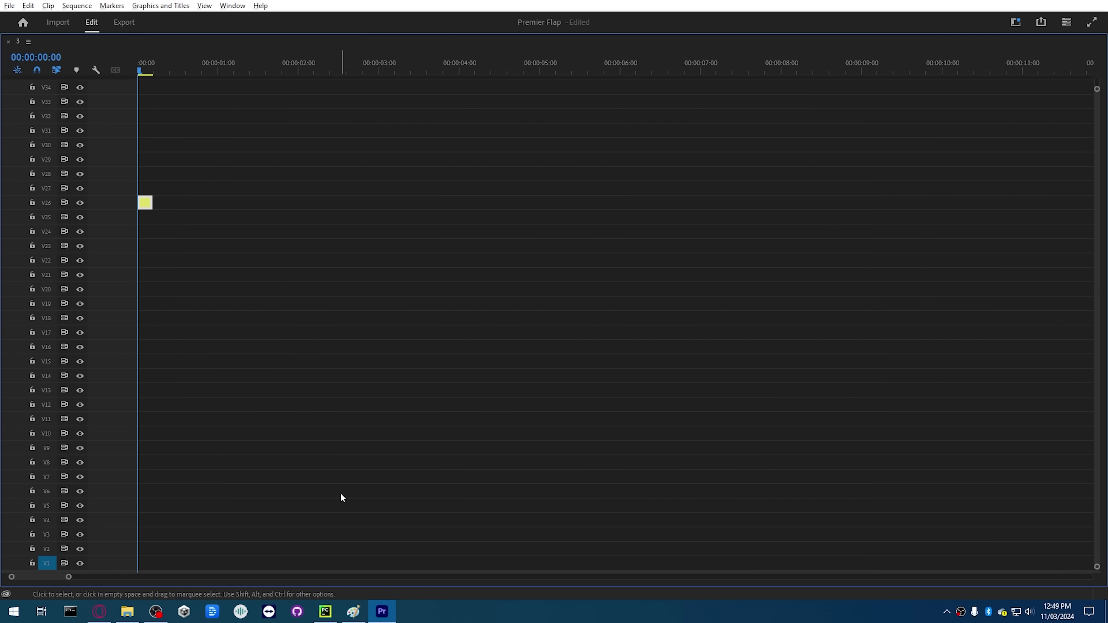
Step: Nudge the bird clip down track by track to V12
key("alt+Down")
key("alt+Down")
key("alt+Down")
key("alt+Down")
key("alt+Down")
key("alt+Down")
key("alt+Down")
key("alt+Down")
key("alt+Down")
key("alt+Down")
key("alt+Down")
key("alt+Down")
key("alt+Down")
key("alt+Down")
Step: Give the 0.png clip on the timeline a green label colour
right_click(294, 522)
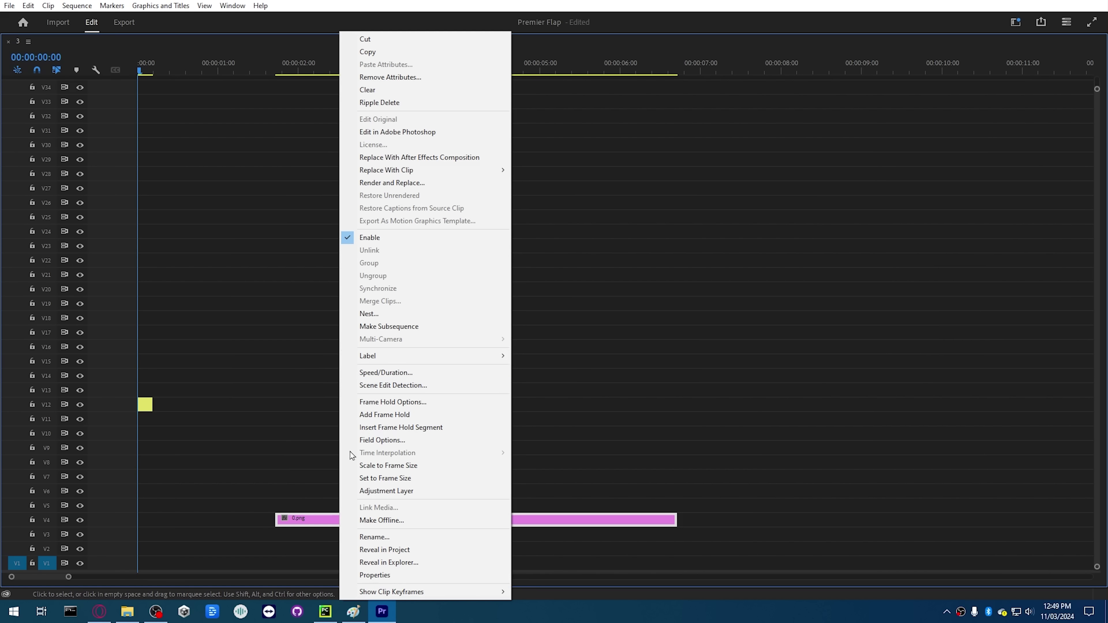
mouse_move(436, 356)
left_click(555, 436)
Step: Stack short 0.png clips into a pipe on tracks V1–V8 and from V16 upward, and widen it to about 0.4 seconds
left_click_drag(385, 519, 346, 562)
left_click_drag(248, 554, 246, 476)
left_click_drag(243, 389, 243, 100)
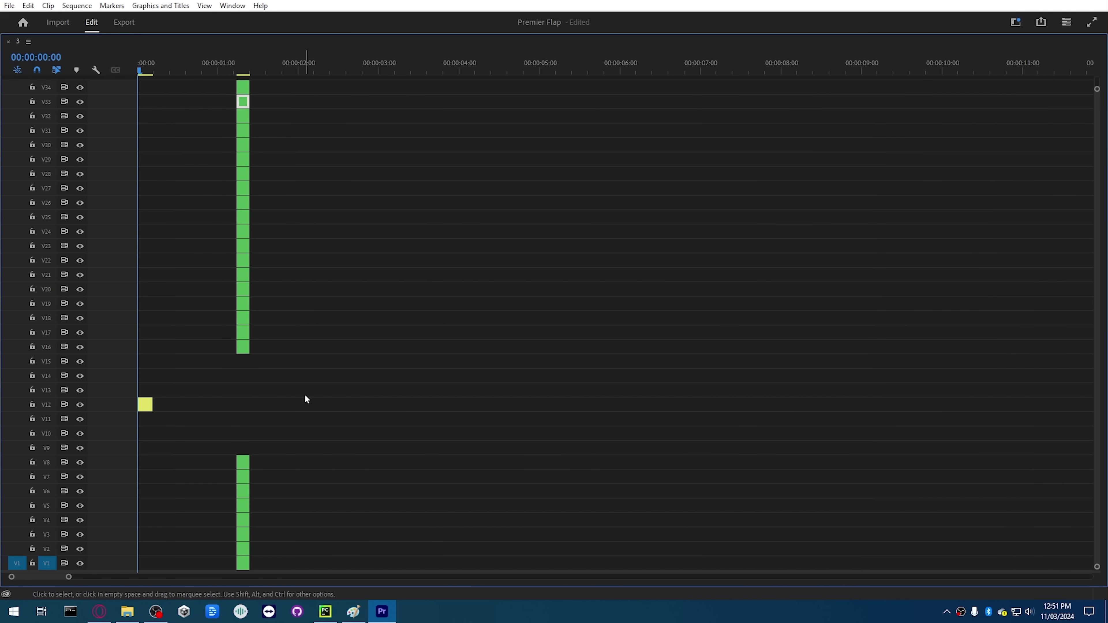
left_click_drag(314, 566, 246, 82)
left_click_drag(250, 471, 274, 473)
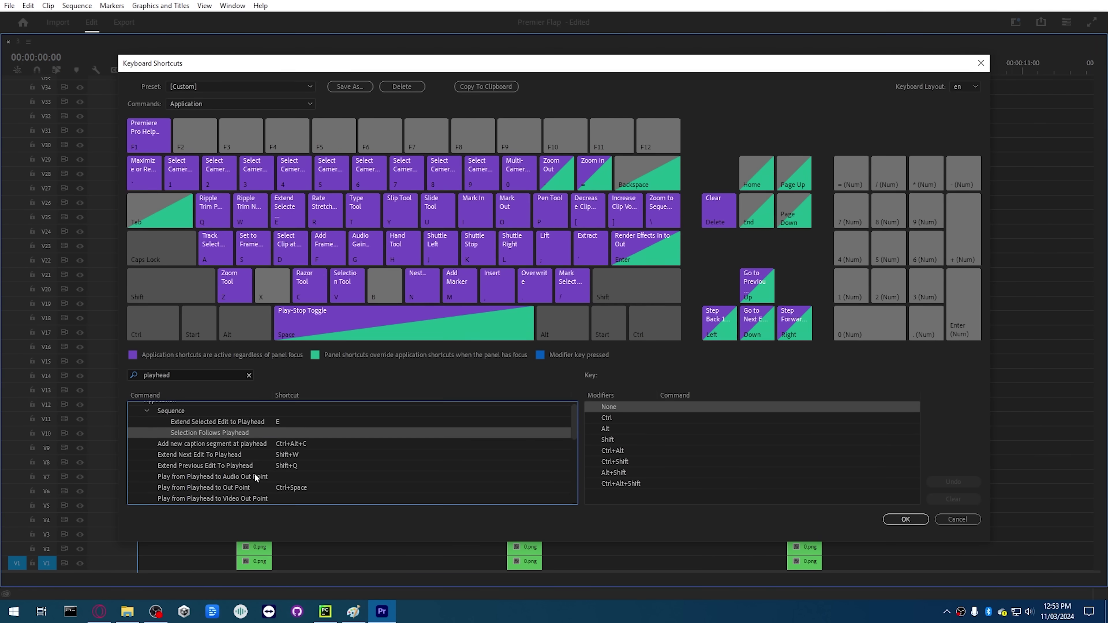
Step: Look through the playhead-related commands in the keyboard shortcuts list
scroll(279, 477, "down", 5)
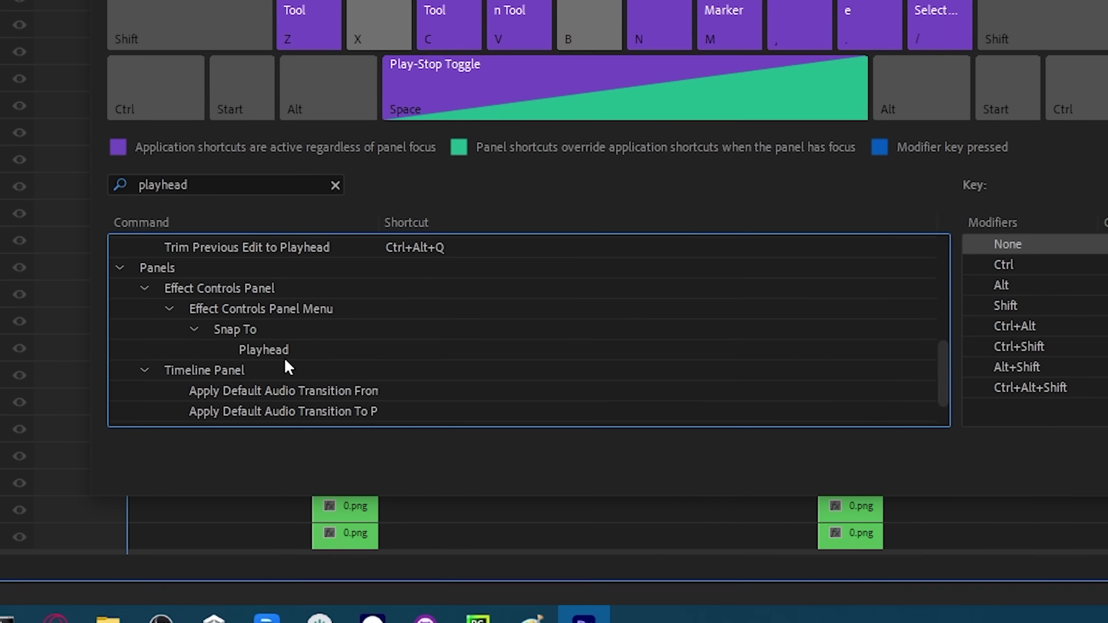
scroll(286, 497, "down", 1)
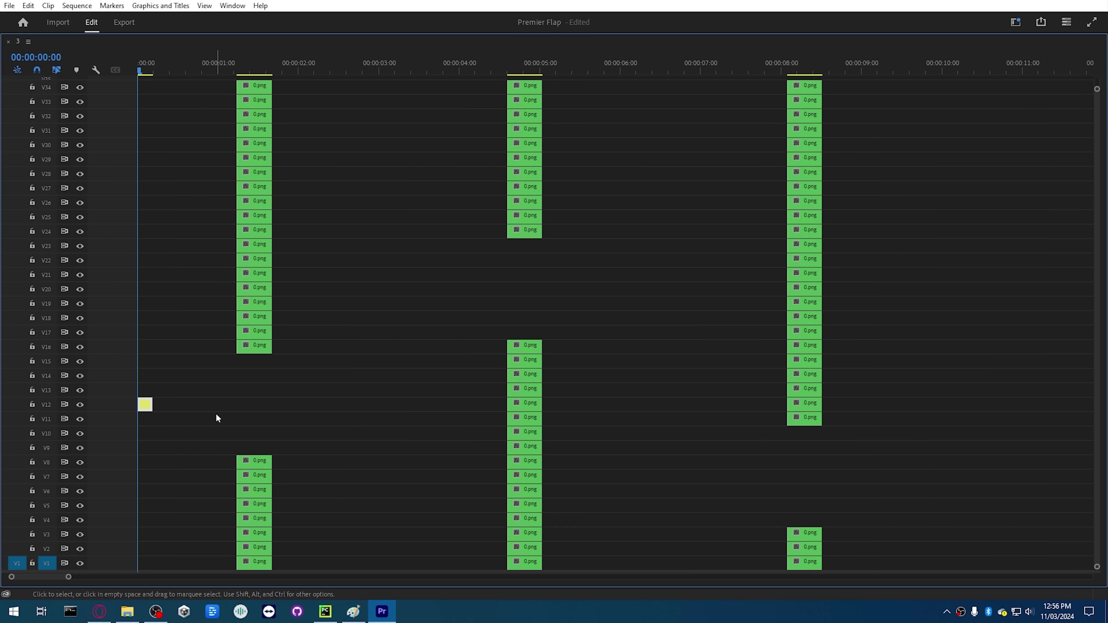
key("space")
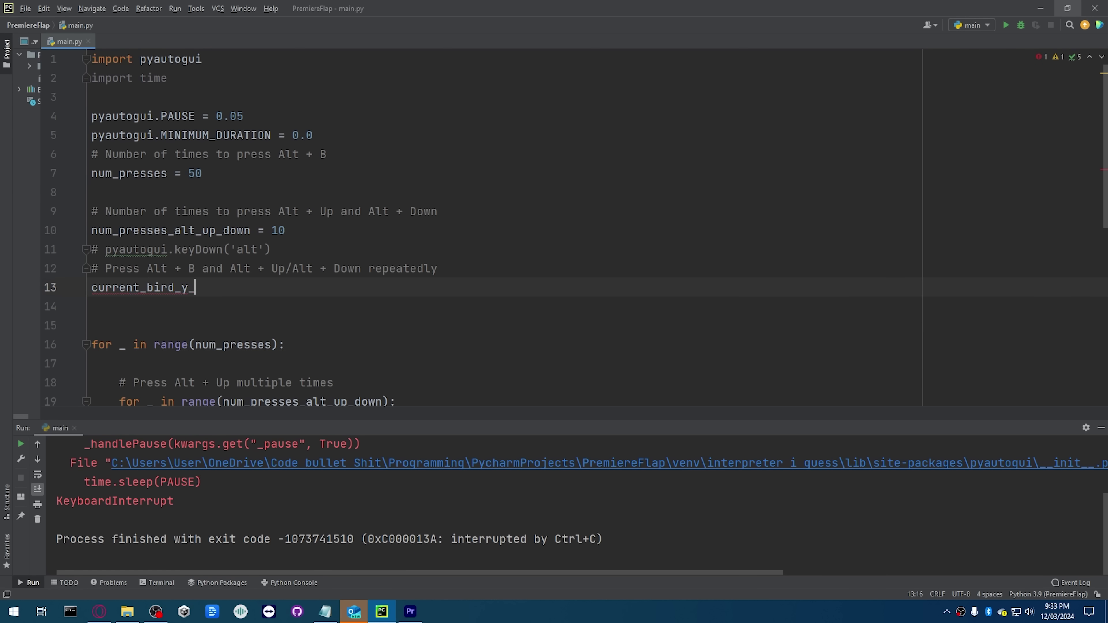
Step: In PyCharm's main.py, define current_bird_y_velocity as 0 and gravity as 0.5 above the main loop
type("velocity = 0")
key("Return")
type("gravity = 0.5")
key("Return")
Step: Add gravity to current_bird_y_velocity inside the main loop, and separate the two variable definitions with a blank line
left_click(119, 363)
type("current_bird_y_velocity += gravity")
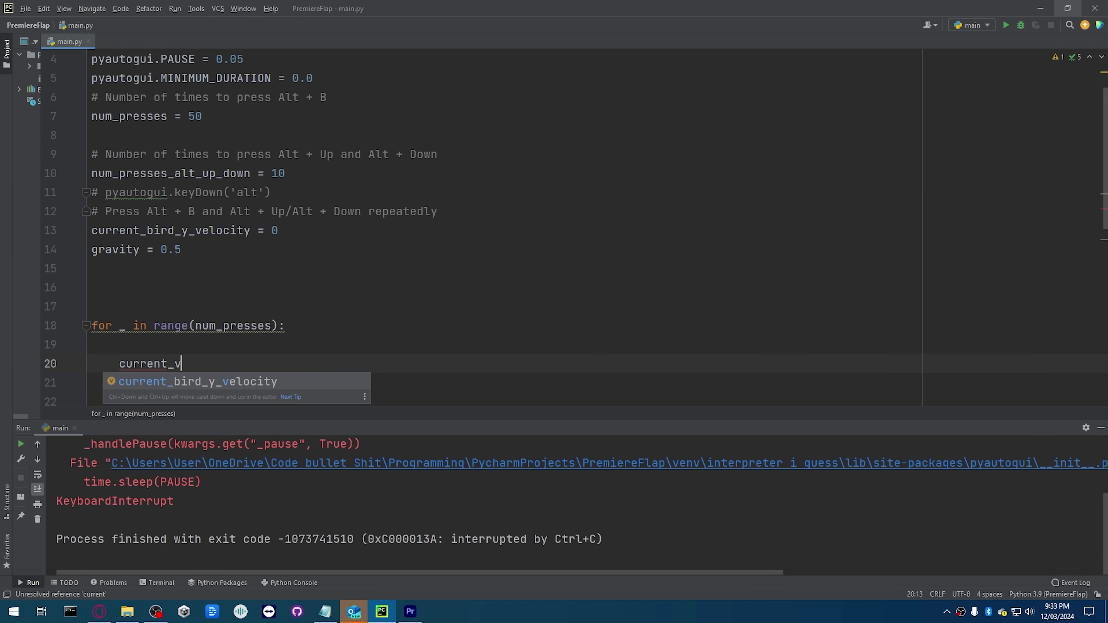
left_click(279, 231)
key("Return")
Step: Set the range of the for loop for negative rounded velocities to abs(rounded_velocity)
scroll(334, 386, "down", 1)
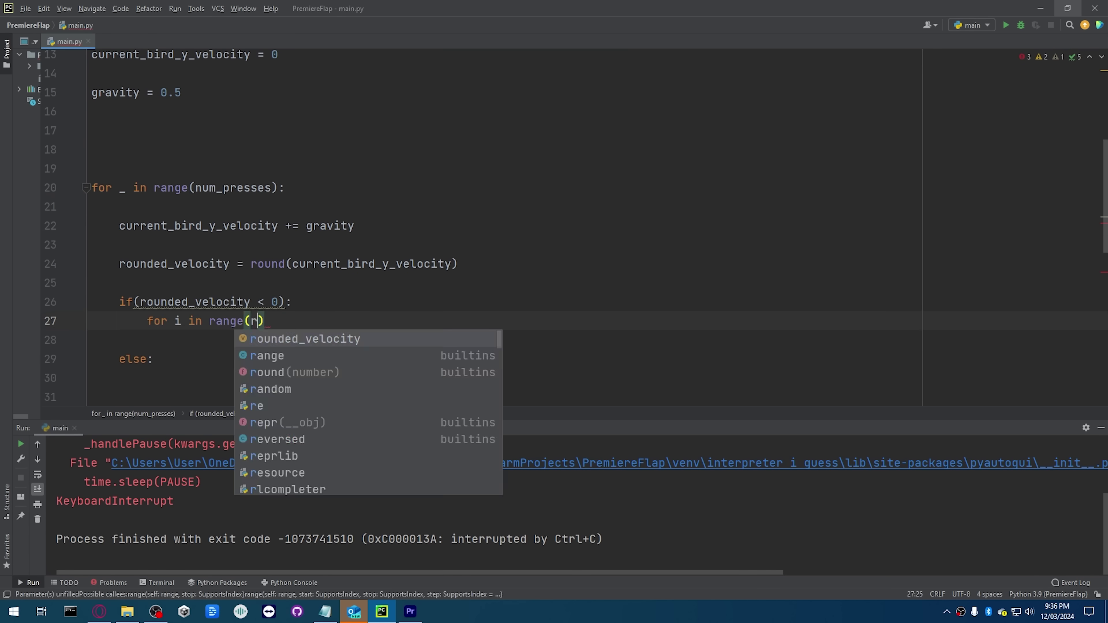
type("abs(rounded_velocity)")
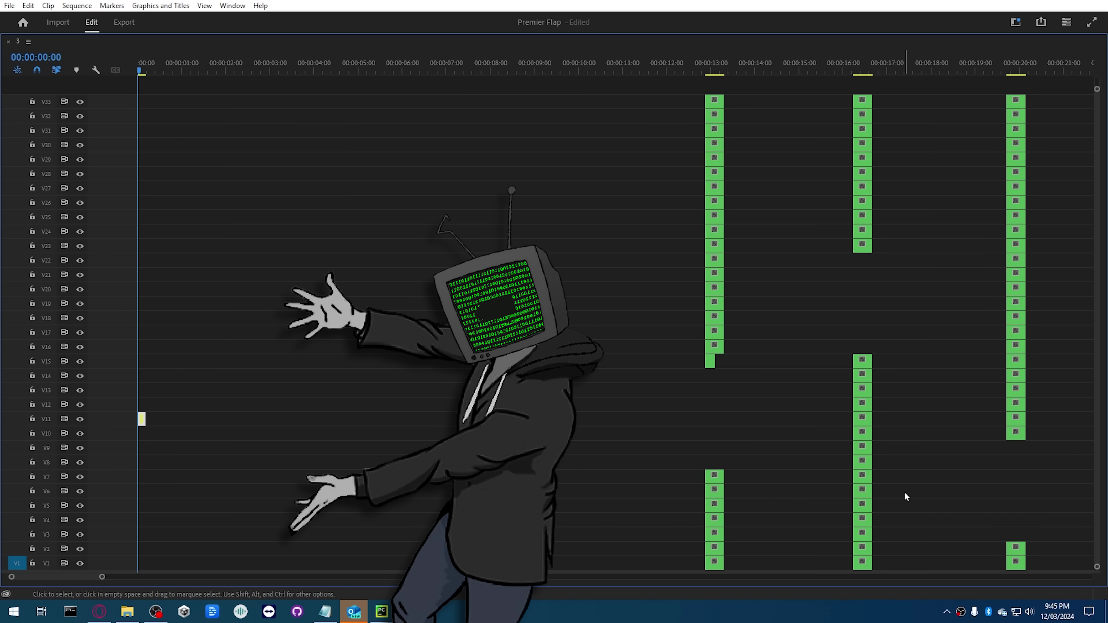
Step: Play the game on the Premiere Pro timeline, flapping the bird clip past the green pipes
key("space")
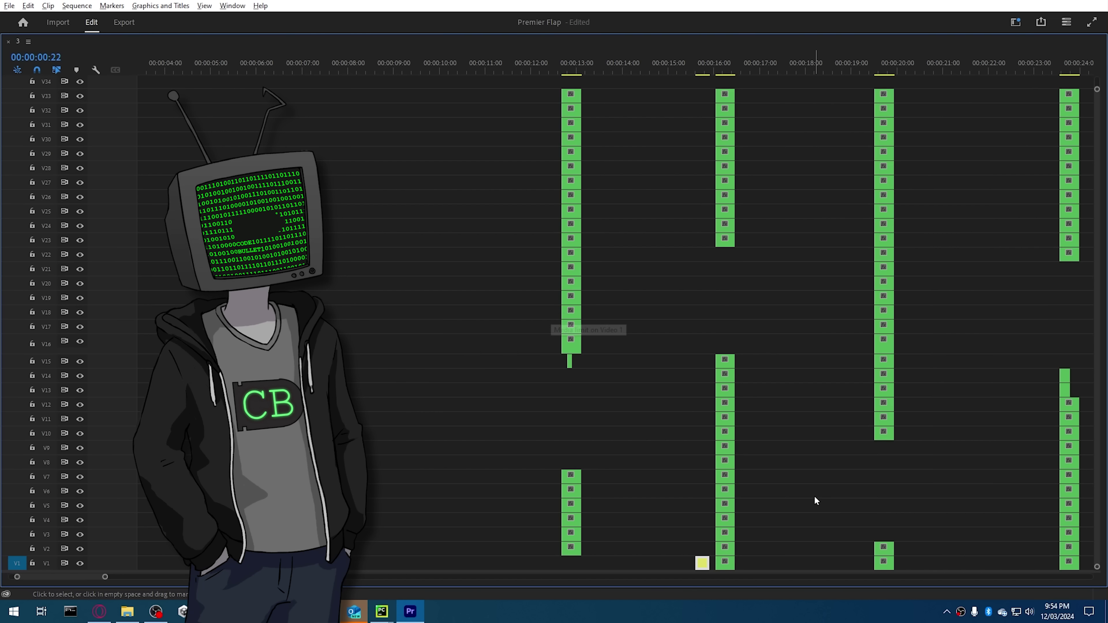
key("space")
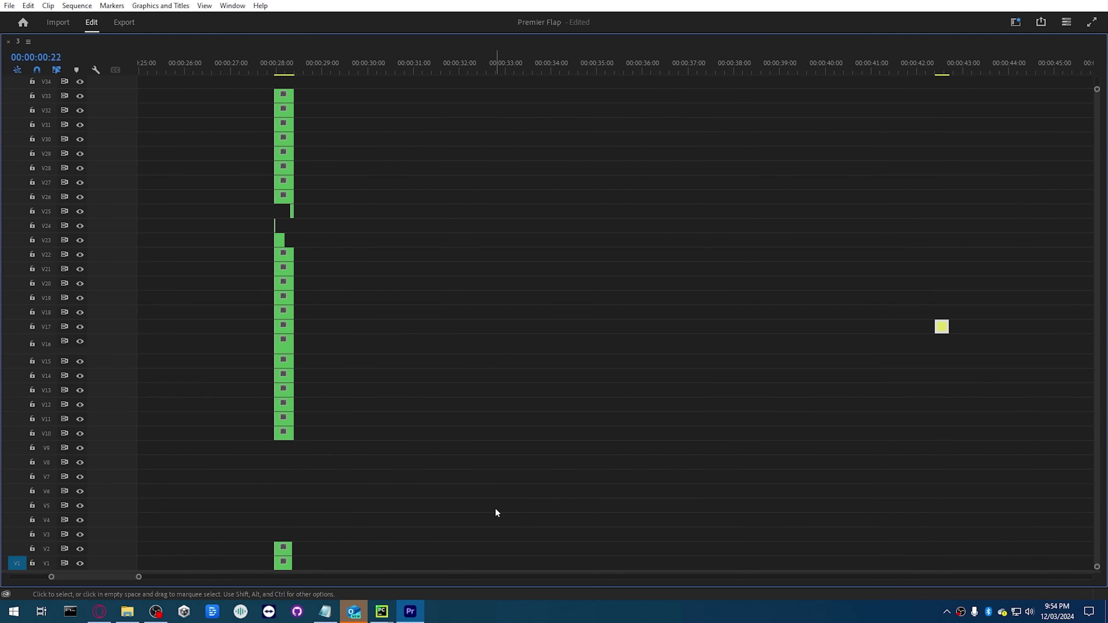